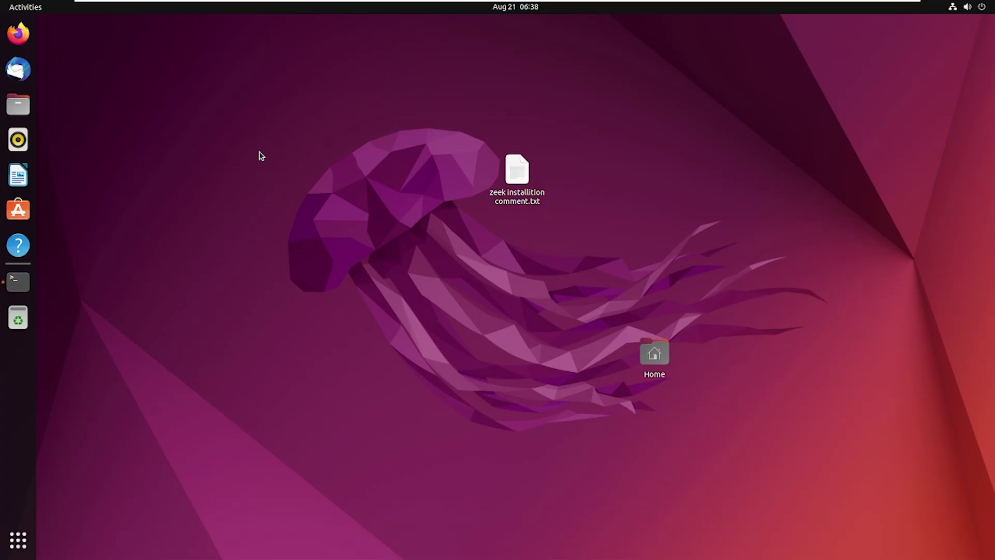
{"action": "scroll", "coordinate": [155, 92], "scroll_direction": "down", "scroll_amount": 5}
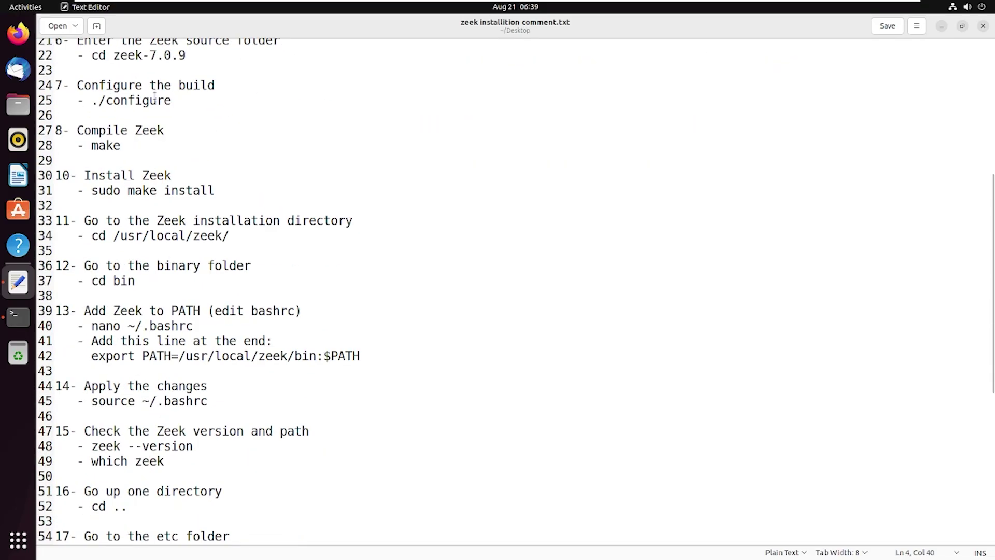
{"action": "scroll", "coordinate": [155, 95], "scroll_direction": "down", "scroll_amount": 3}
{"action": "scroll", "coordinate": [153, 100], "scroll_direction": "down", "scroll_amount": 3}
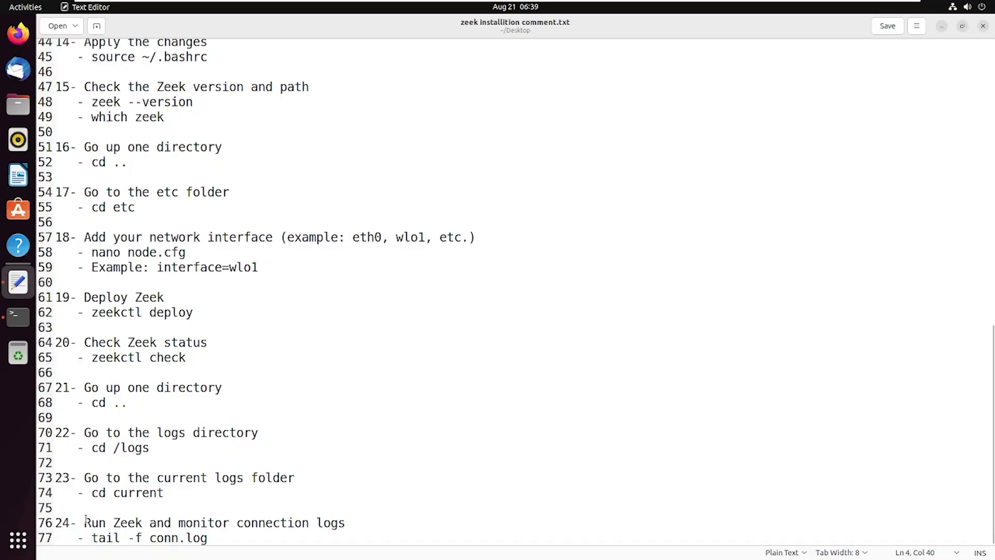
Step: Review the Zeek installation notes and reopen the notes file from the desktop
{"action": "mouse_move", "coordinate": [92, 536]}
{"action": "left_mouse_down"}
{"action": "mouse_move", "coordinate": [114, 537]}
{"action": "mouse_move", "coordinate": [55, 523]}
{"action": "left_mouse_up"}
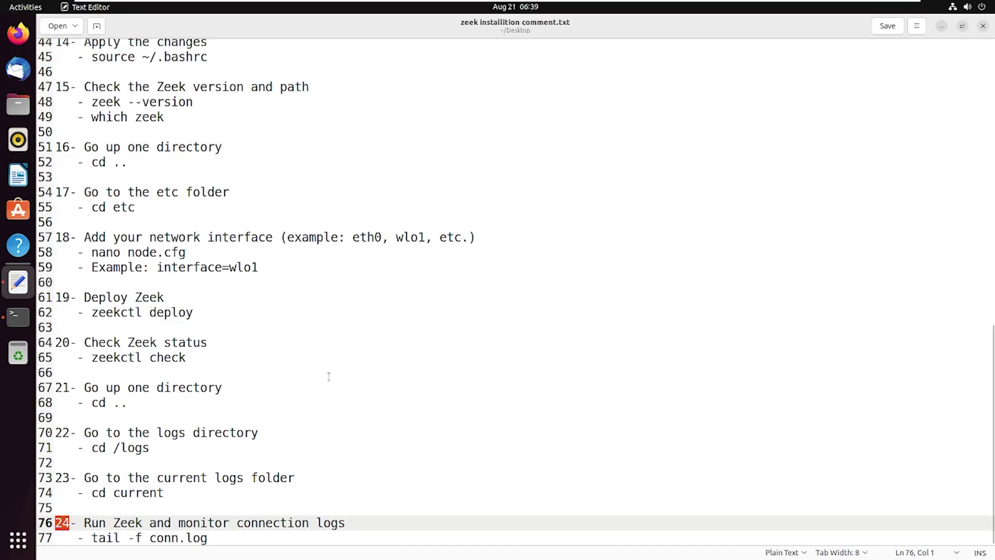
{"action": "scroll", "coordinate": [398, 299], "scroll_direction": "up", "scroll_amount": 6}
{"action": "scroll", "coordinate": [397, 298], "scroll_direction": "up", "scroll_amount": 9}
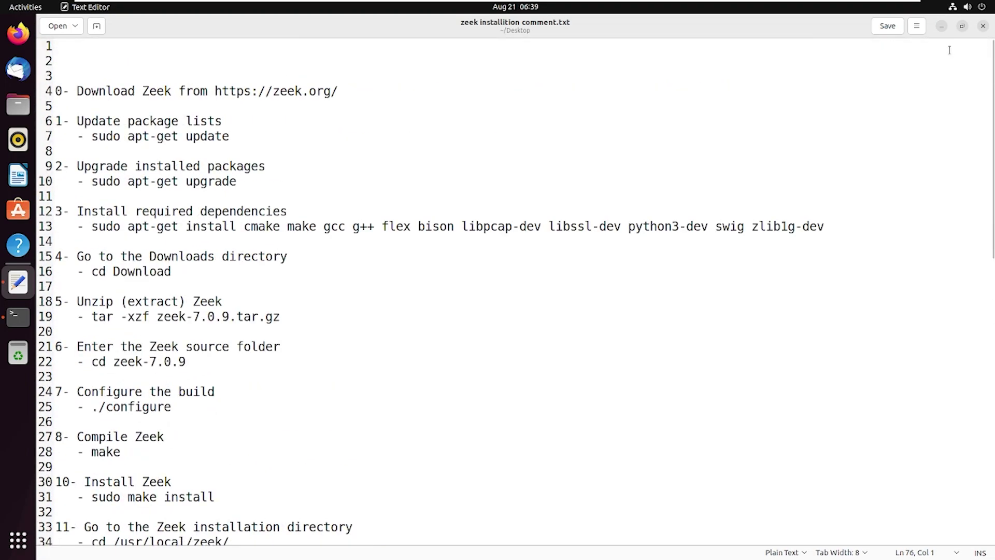
{"action": "left_click", "coordinate": [941, 26]}
{"action": "double_click", "coordinate": [510, 179]}
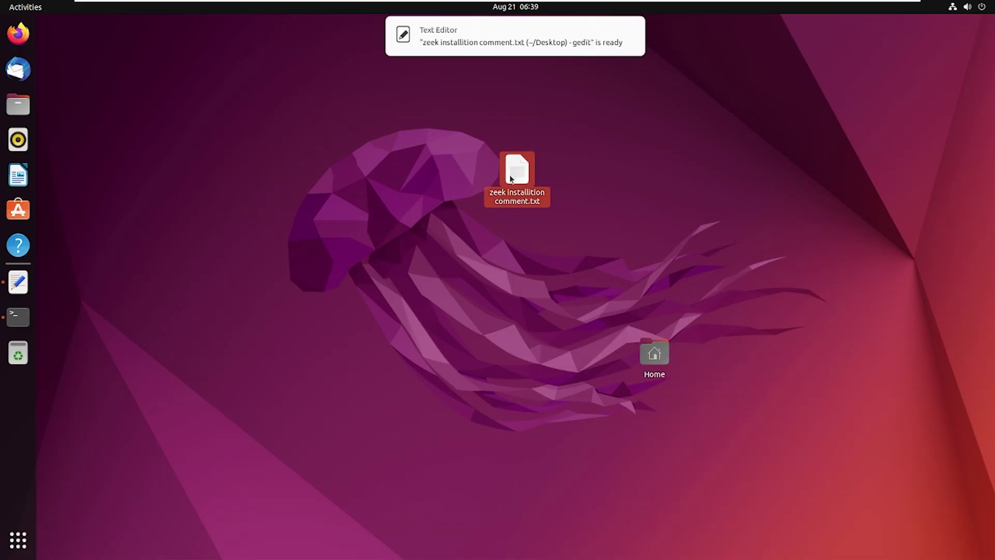
{"action": "left_click", "coordinate": [18, 282]}
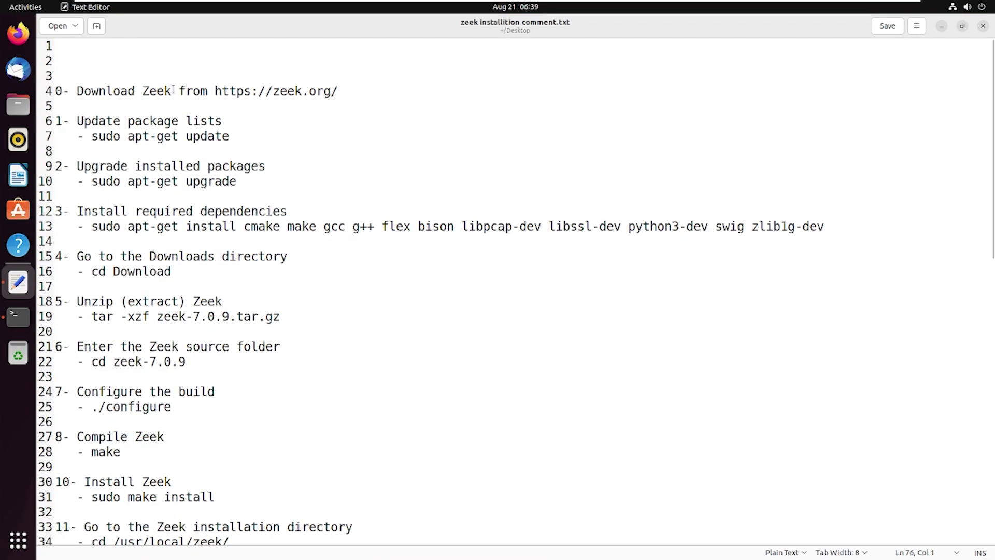
{"action": "left_click_drag", "start_coordinate": [215, 91], "coordinate": [338, 92]}
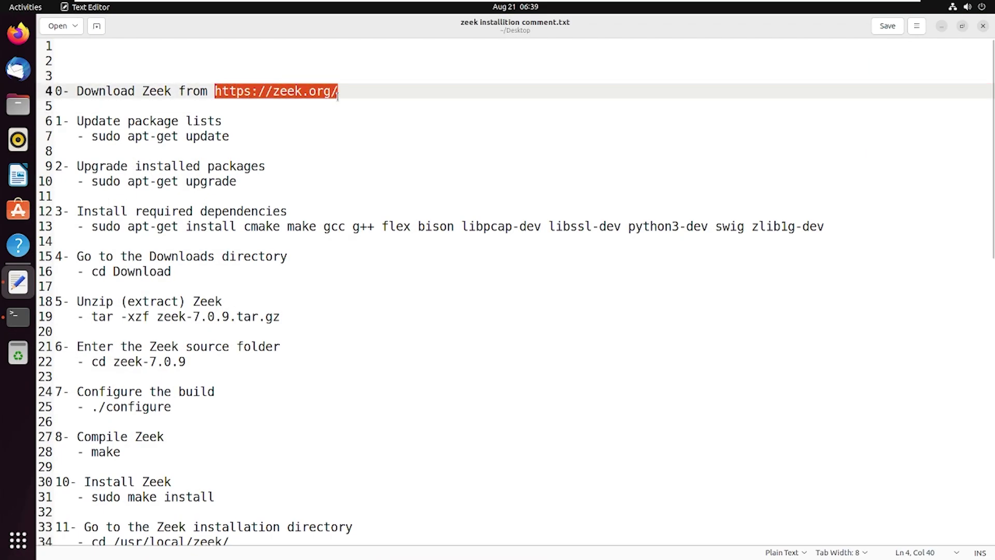
{"action": "right_click", "coordinate": [324, 93]}
{"action": "left_click", "coordinate": [349, 154]}
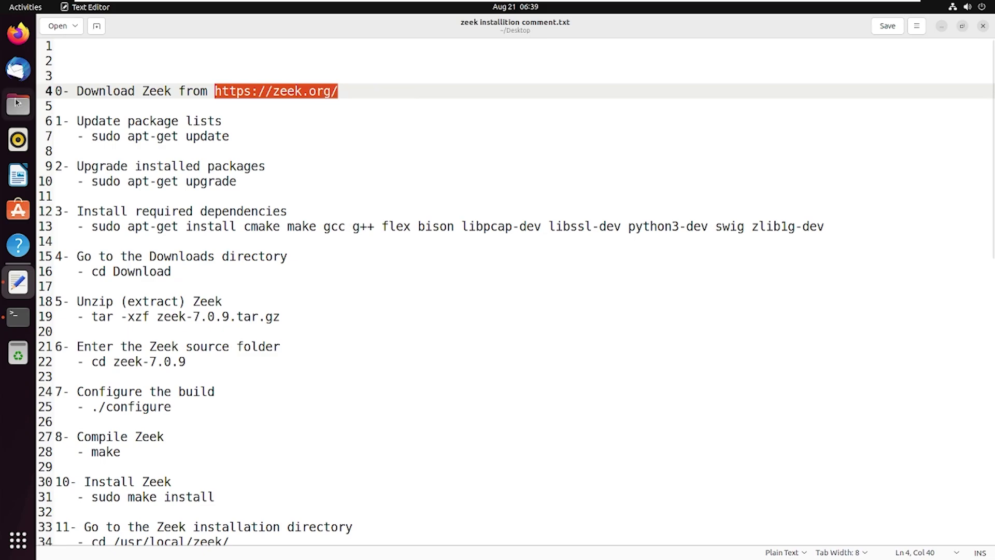
Step: Load zeek.org in Firefox from the copied address and close the Mozilla privacy tab
{"action": "left_click", "coordinate": [11, 35]}
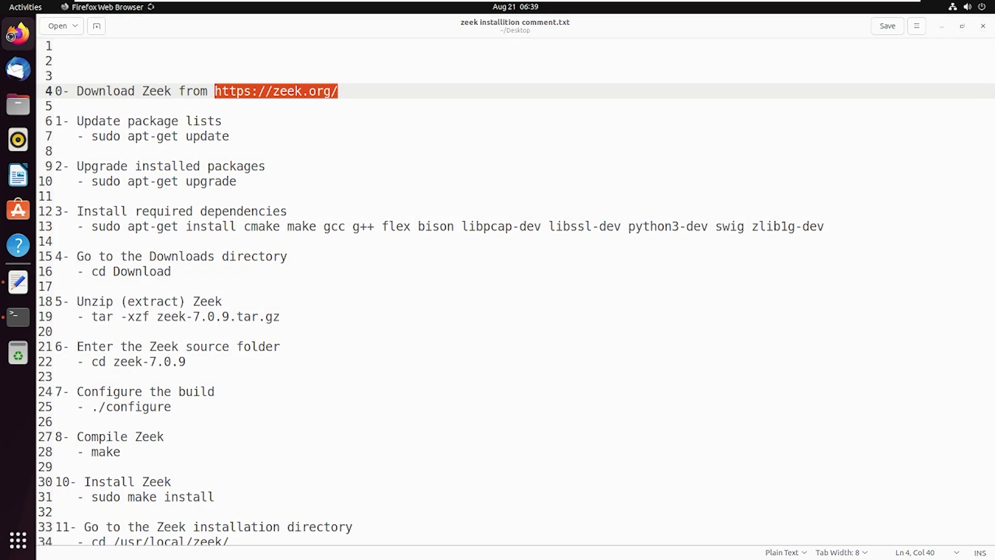
{"action": "key", "text": "ctrl+v"}
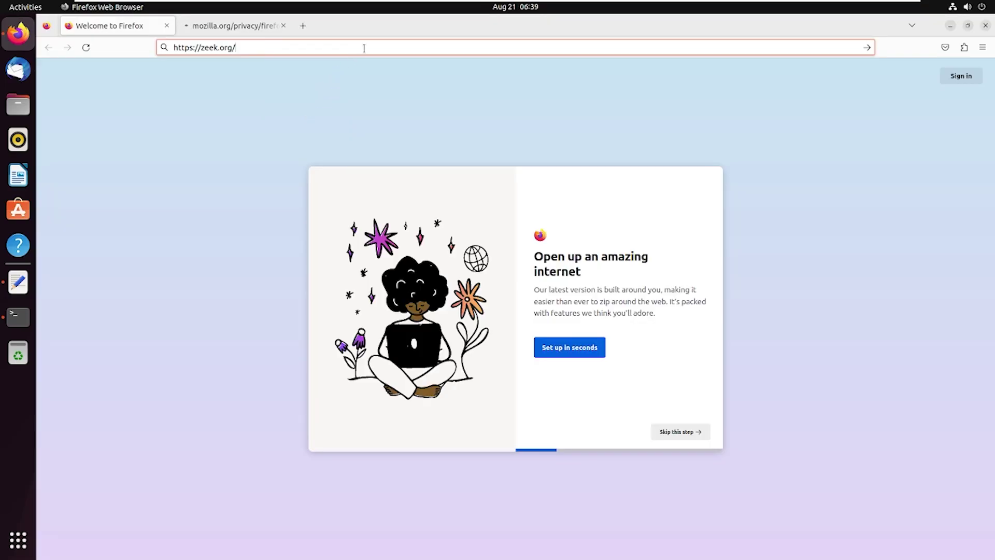
{"action": "key", "text": "Return"}
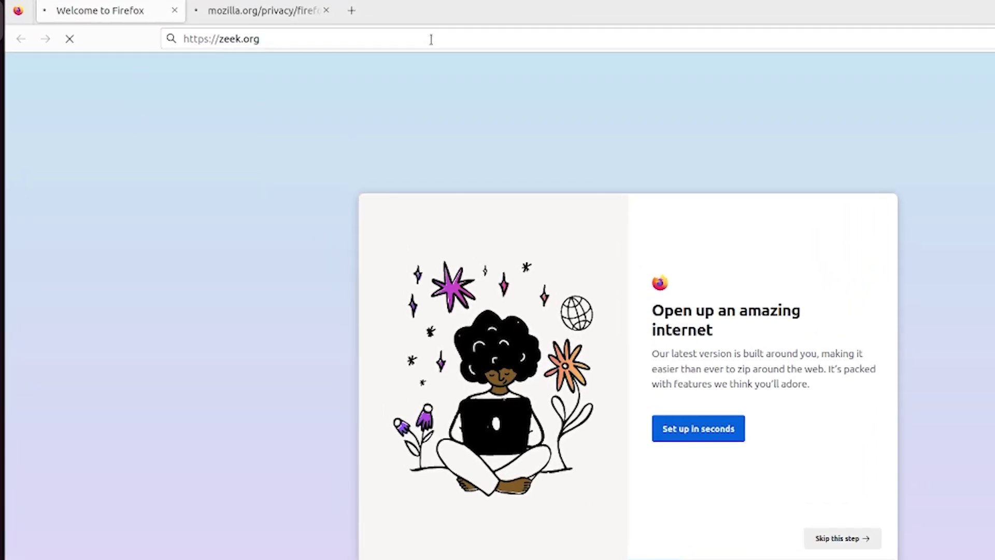
{"action": "left_click", "coordinate": [325, 10]}
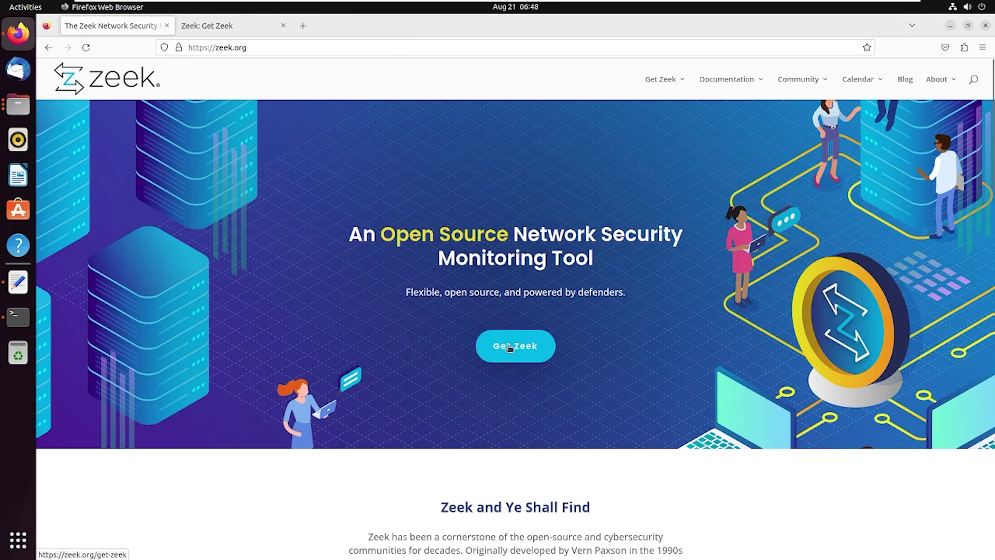
Step: Review the Zeek 8.0.0 and 7.0.9 releases on the Get Zeek page, then close Firefox
{"action": "left_click", "coordinate": [251, 30]}
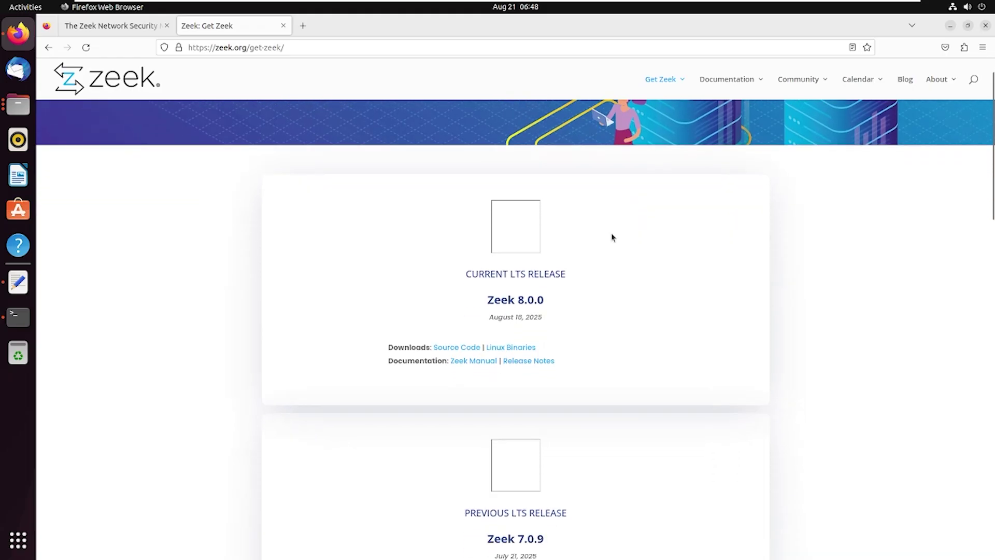
{"action": "scroll", "coordinate": [612, 237], "scroll_direction": "up", "scroll_amount": 1}
{"action": "scroll", "coordinate": [612, 238], "scroll_direction": "down", "scroll_amount": 3}
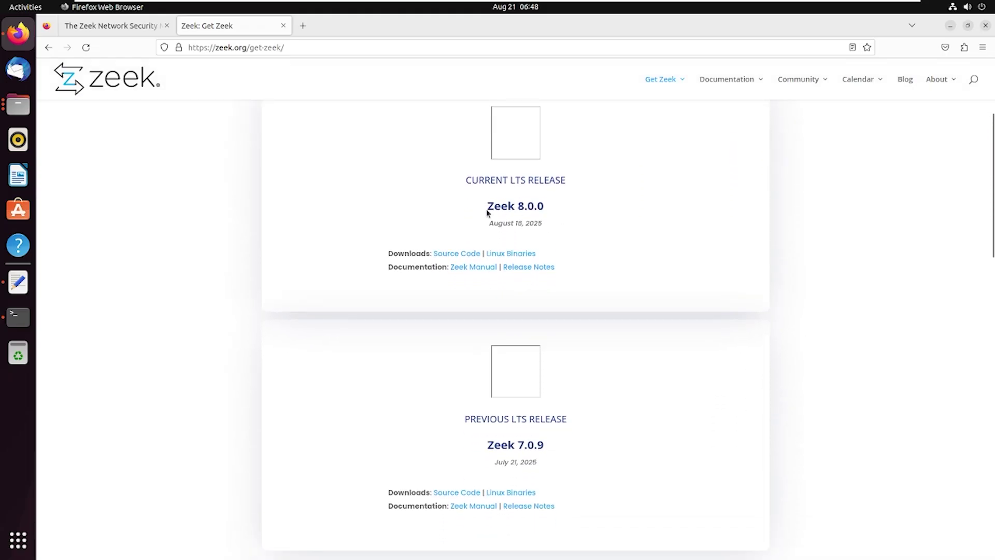
{"action": "mouse_move", "coordinate": [477, 209]}
{"action": "left_mouse_down"}
{"action": "mouse_move", "coordinate": [557, 204]}
{"action": "mouse_move", "coordinate": [517, 204]}
{"action": "left_mouse_up"}
{"action": "scroll", "coordinate": [621, 222], "scroll_direction": "down", "scroll_amount": 4}
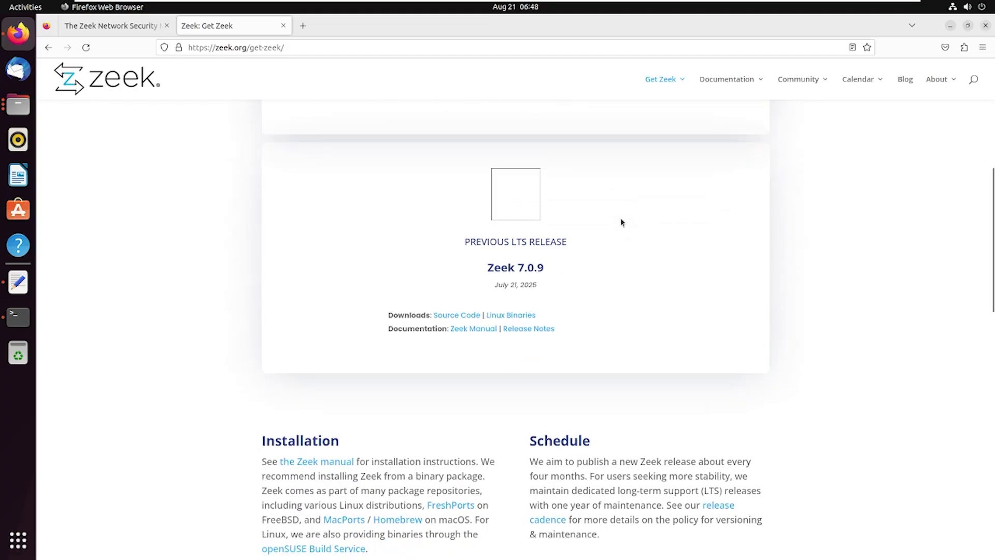
{"action": "left_click", "coordinate": [541, 268]}
{"action": "scroll", "coordinate": [580, 265], "scroll_direction": "up", "scroll_amount": 4}
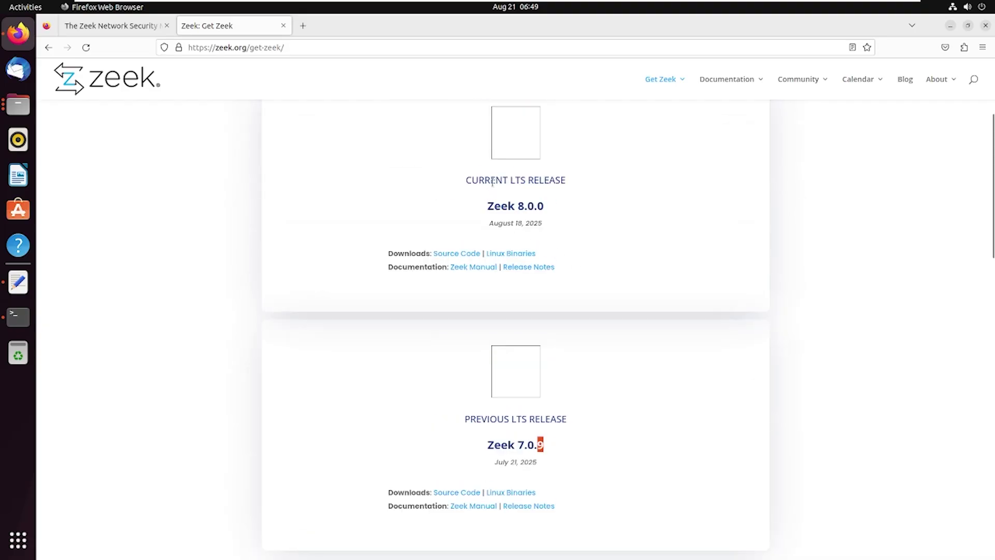
{"action": "left_click_drag", "start_coordinate": [485, 207], "coordinate": [547, 208]}
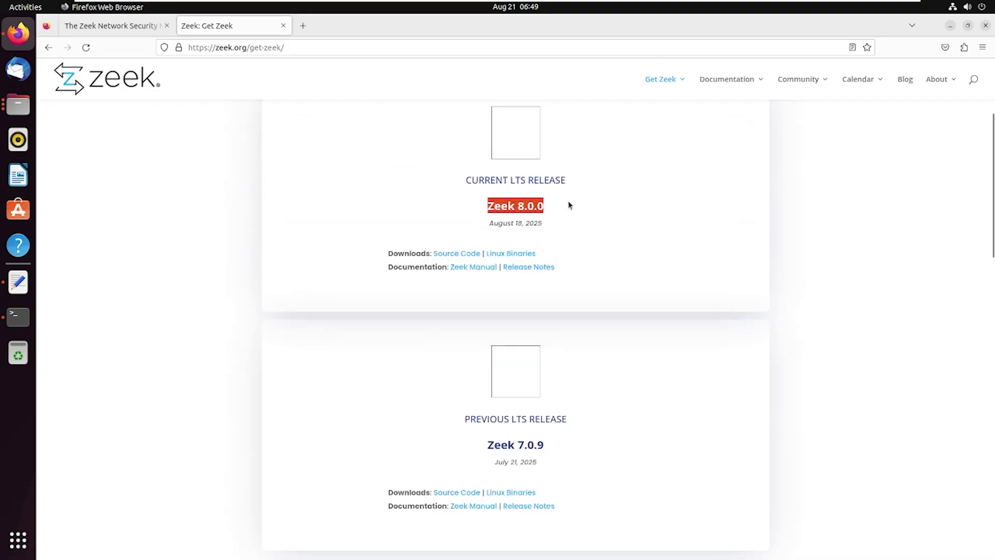
{"action": "scroll", "coordinate": [573, 184], "scroll_direction": "down", "scroll_amount": 4}
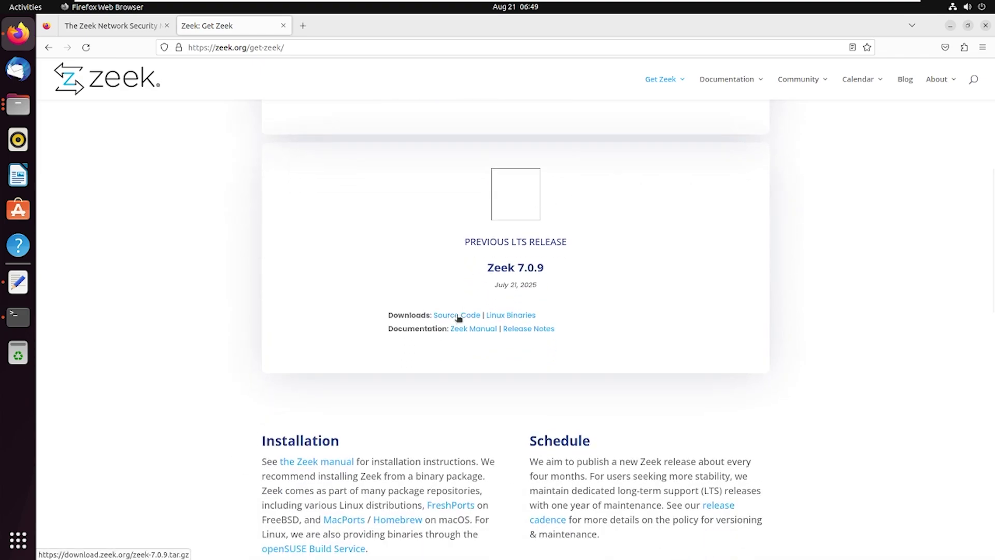
{"action": "key", "text": "super+d"}
{"action": "right_click", "coordinate": [208, 177]}
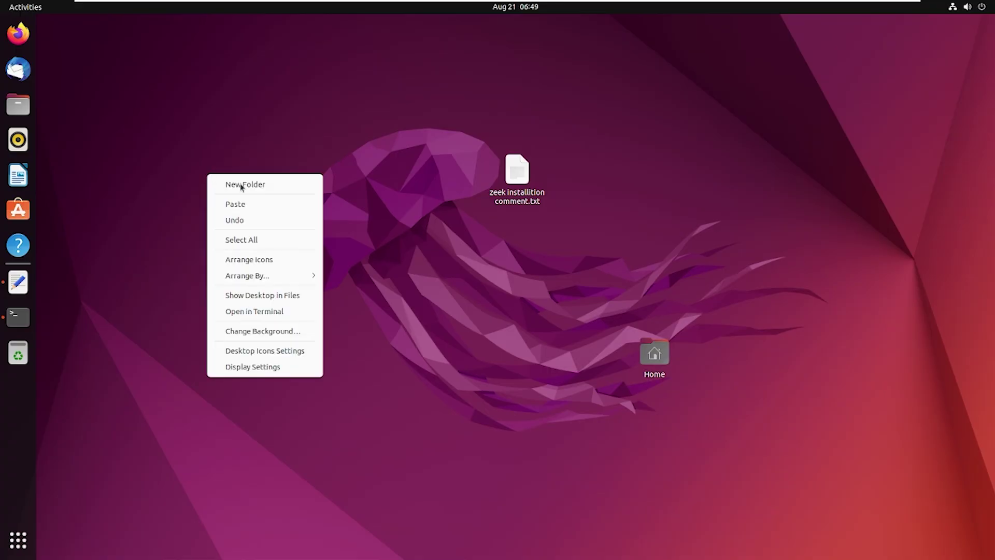
Step: Open a maximized terminal in the Desktop folder, become root with sudo su, and clear it
{"action": "left_click", "coordinate": [248, 312]}
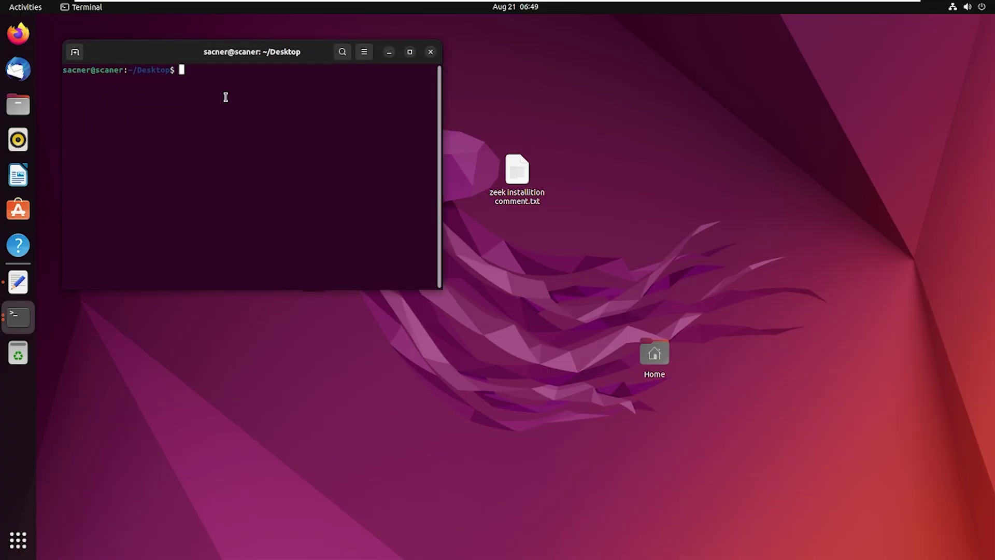
{"action": "double_click", "coordinate": [380, 60]}
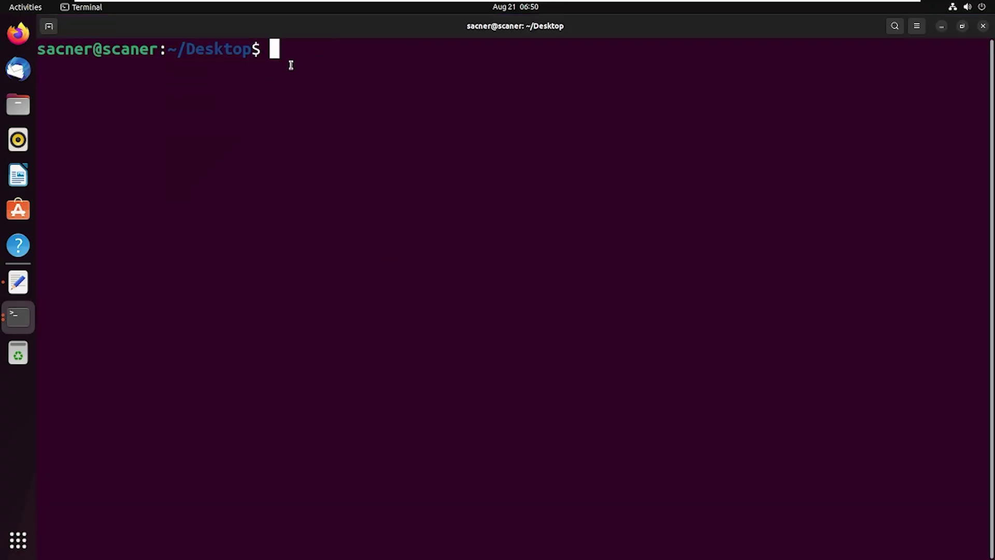
{"action": "type", "text": "sudo "}
{"action": "type", "text": "su"}
{"action": "key", "text": "Return"}
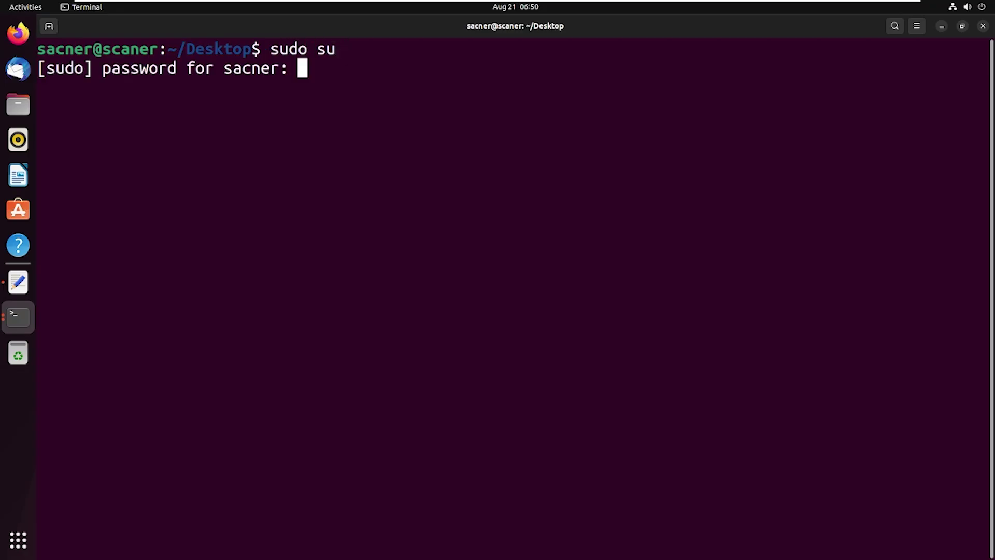
{"action": "key", "text": "Return"}
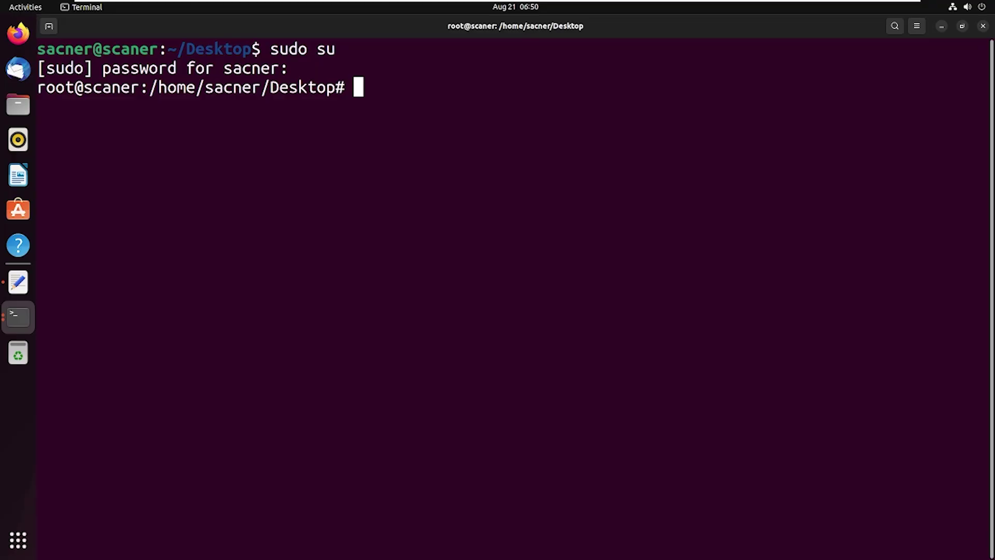
{"action": "type", "text": "clear"}
{"action": "key", "text": "Return"}
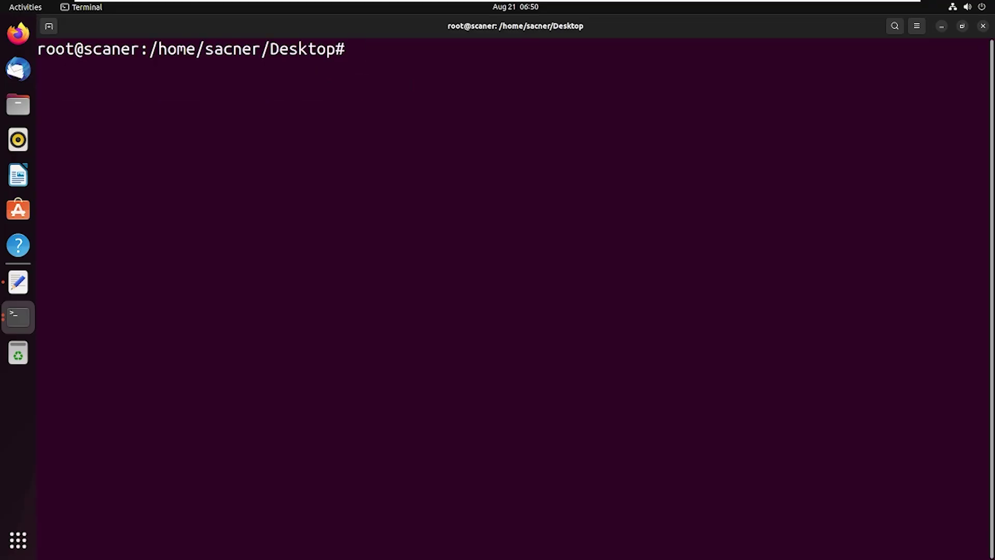
Step: Copy 'sudo apt-get update' from line 7 of the notes and run it as root
{"action": "left_click", "coordinate": [18, 283]}
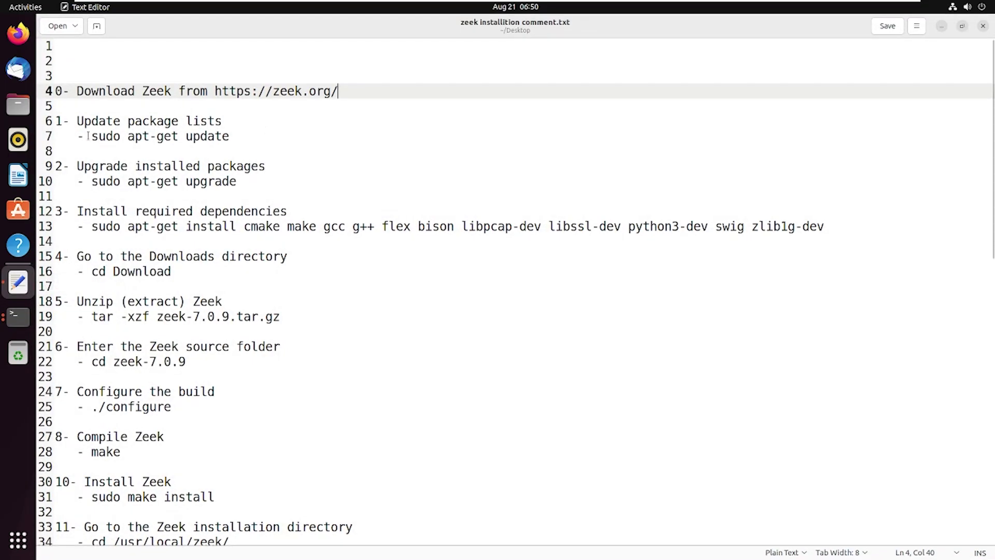
{"action": "left_click_drag", "start_coordinate": [90, 137], "coordinate": [230, 137]}
{"action": "right_click", "coordinate": [211, 143]}
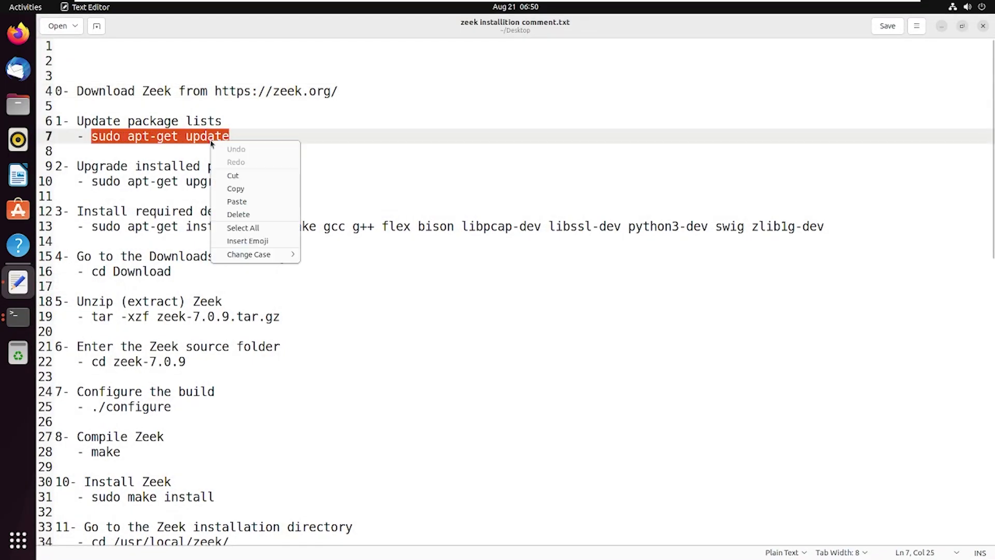
{"action": "left_click", "coordinate": [235, 188]}
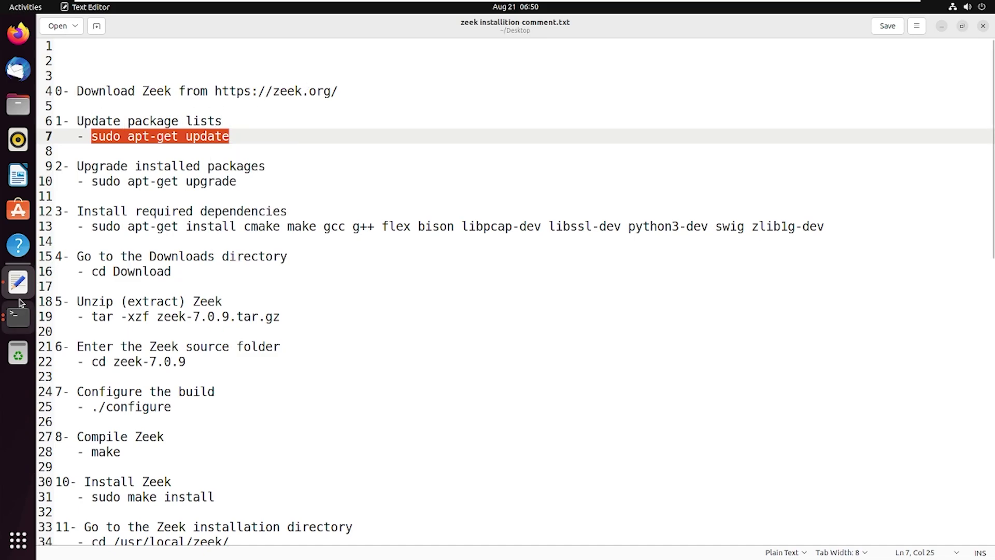
{"action": "left_click", "coordinate": [19, 315]}
{"action": "right_click", "coordinate": [395, 141]}
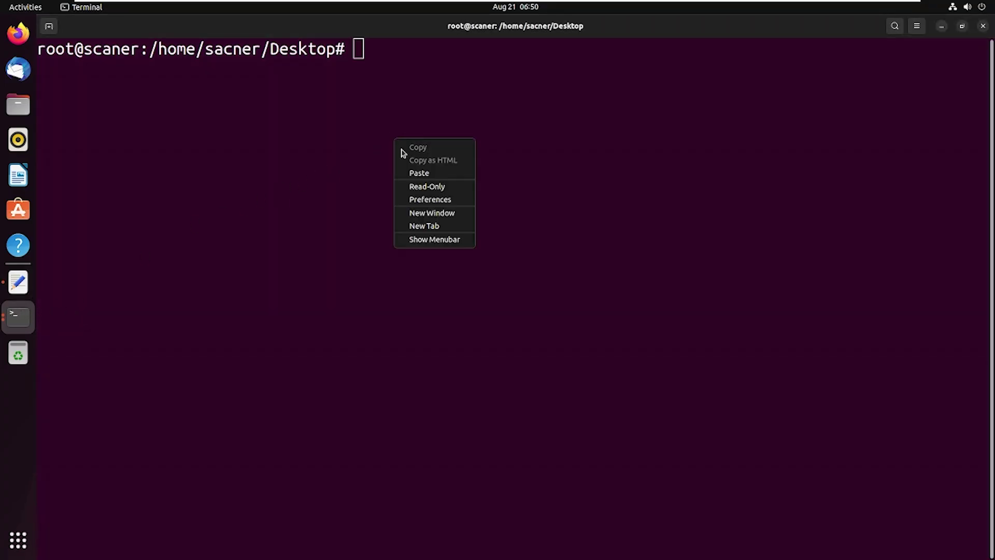
{"action": "left_click", "coordinate": [415, 173]}
{"action": "key", "text": "Return"}
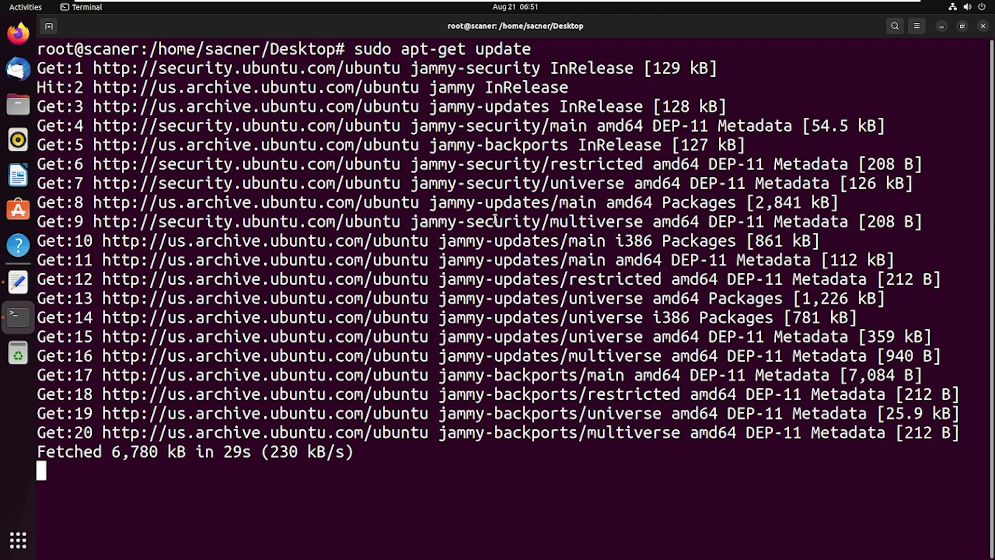
{"action": "type", "text": "clea"}
Step: Clear the terminal screen after the package lists finish updating
{"action": "key", "text": "BackSpace"}
{"action": "key", "text": "BackSpace"}
{"action": "key", "text": "BackSpace"}
{"action": "right_click", "coordinate": [402, 504]}
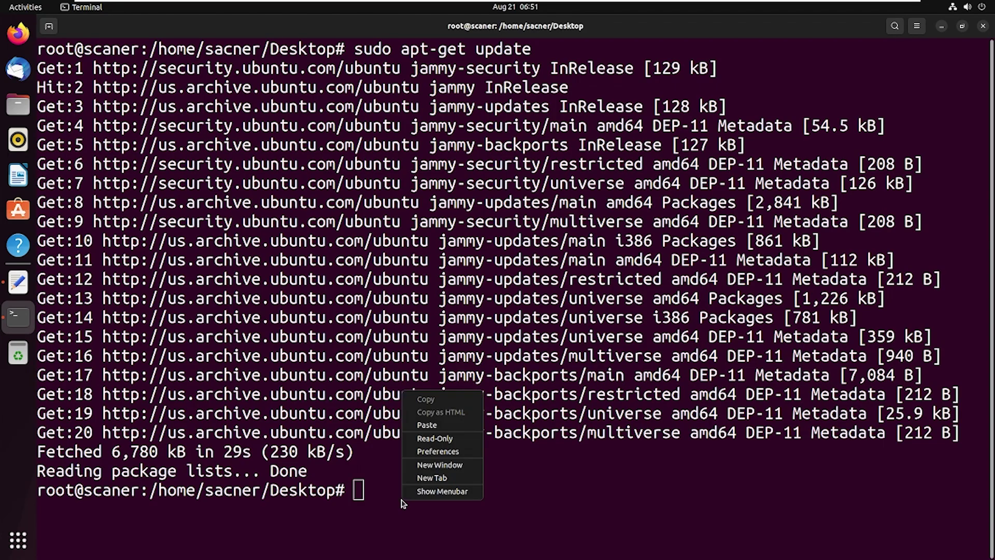
{"action": "left_click", "coordinate": [402, 502]}
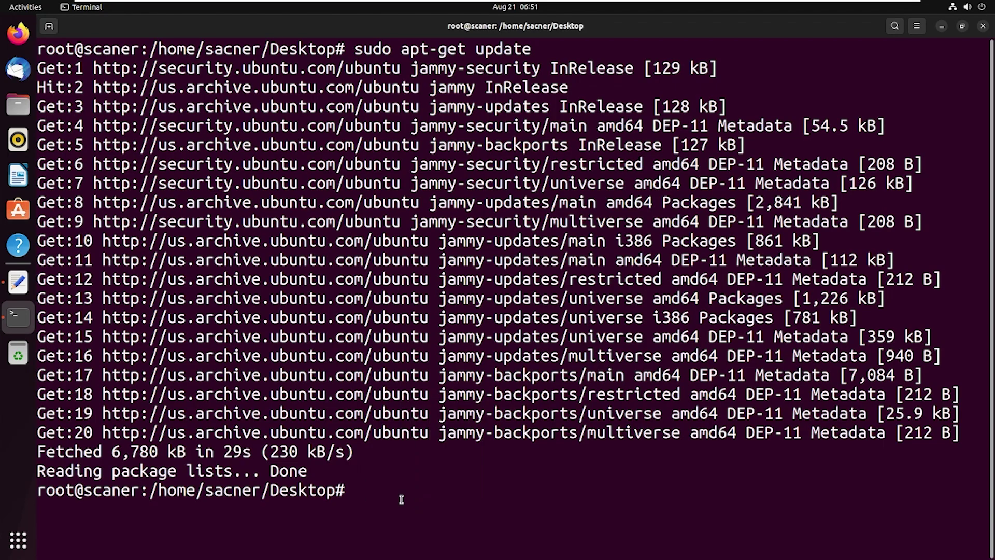
{"action": "type", "text": "clear"}
{"action": "key", "text": "Return"}
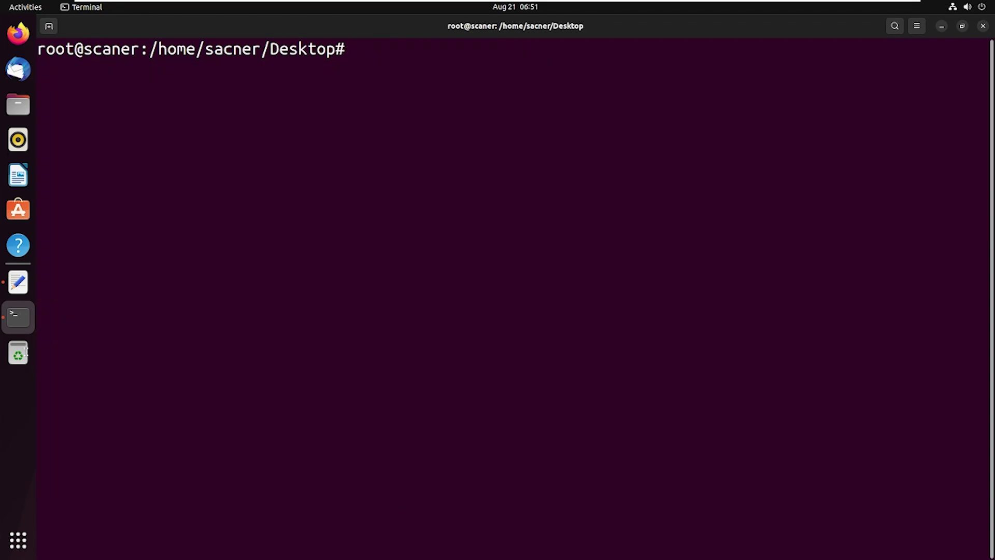
Step: Copy the 'sudo apt-get upgrade' command from line 10 of the notes
{"action": "left_click", "coordinate": [18, 282]}
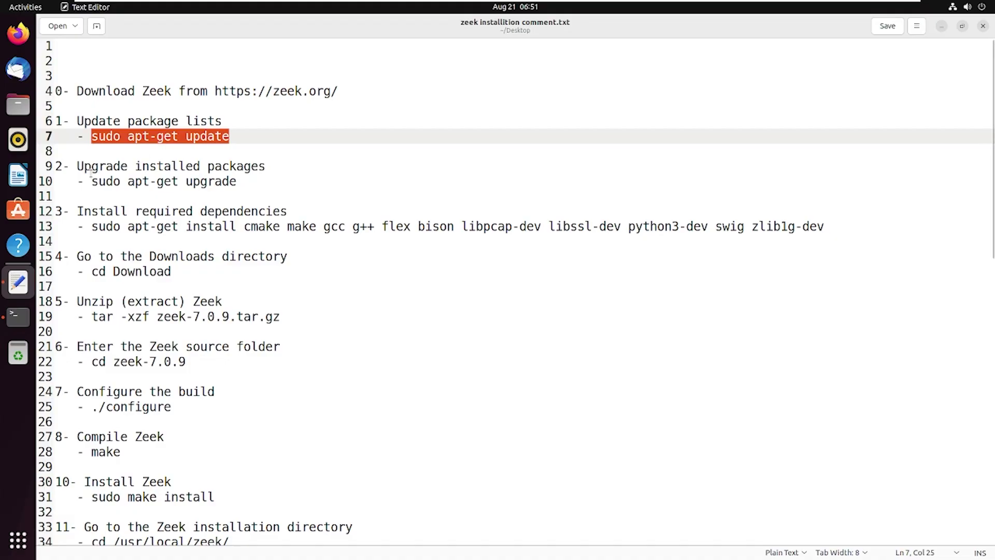
{"action": "left_click_drag", "start_coordinate": [91, 181], "coordinate": [239, 181]}
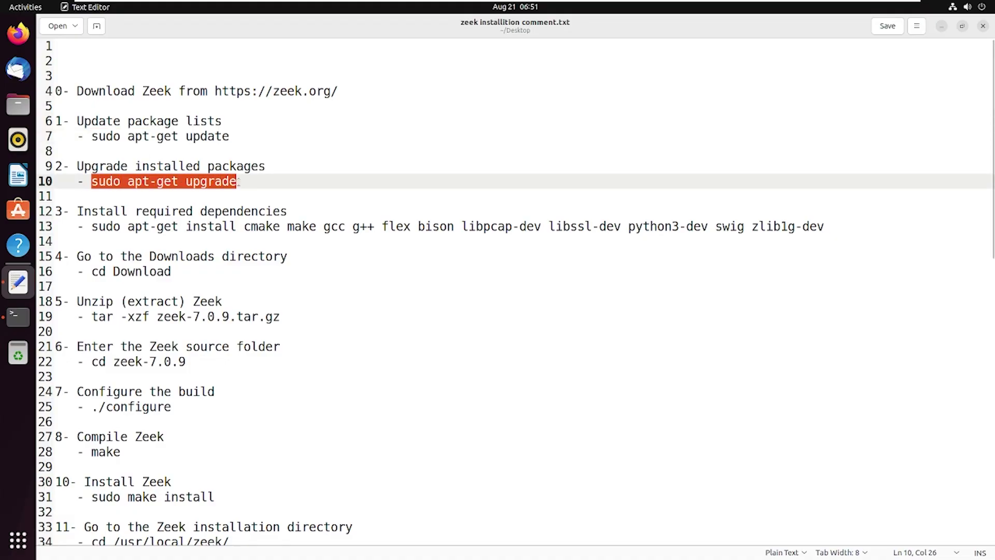
{"action": "right_click", "coordinate": [224, 182]}
{"action": "left_click", "coordinate": [248, 228]}
Step: Run the upgrade twice in the root terminal, then clear the screen and return to the notes
{"action": "left_click", "coordinate": [19, 316]}
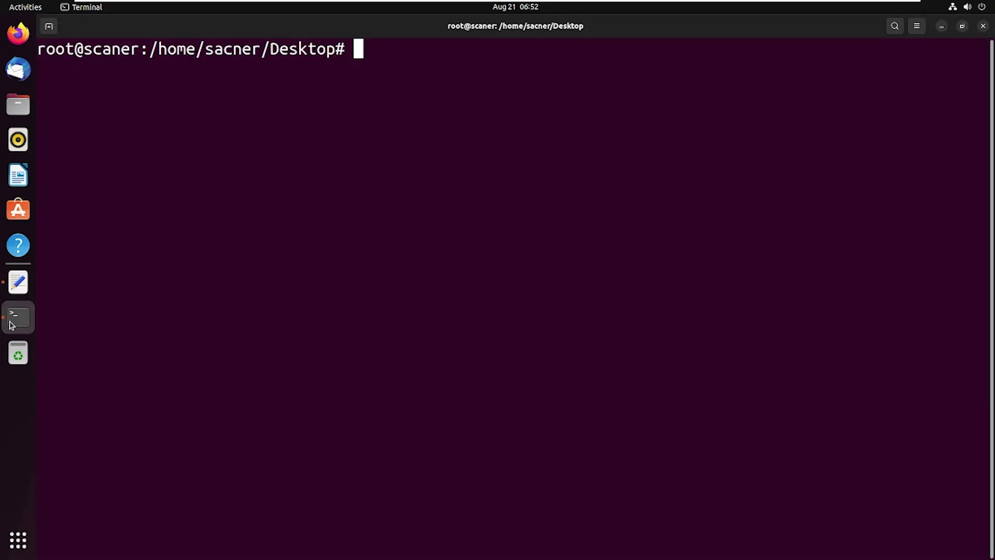
{"action": "right_click", "coordinate": [418, 134]}
{"action": "left_click", "coordinate": [445, 169]}
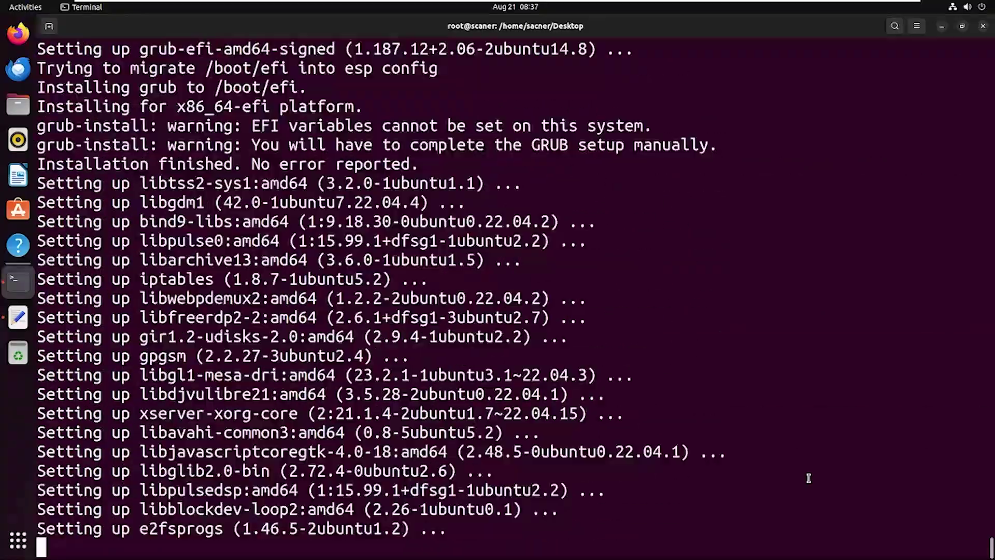
{"action": "type", "text": "sudo apt-get upgrade"}
{"action": "key", "text": "Return"}
{"action": "type", "text": "sudo apt-get upgrade"}
{"action": "key", "text": "Return"}
{"action": "type", "text": "celar"}
{"action": "key", "text": "Return"}
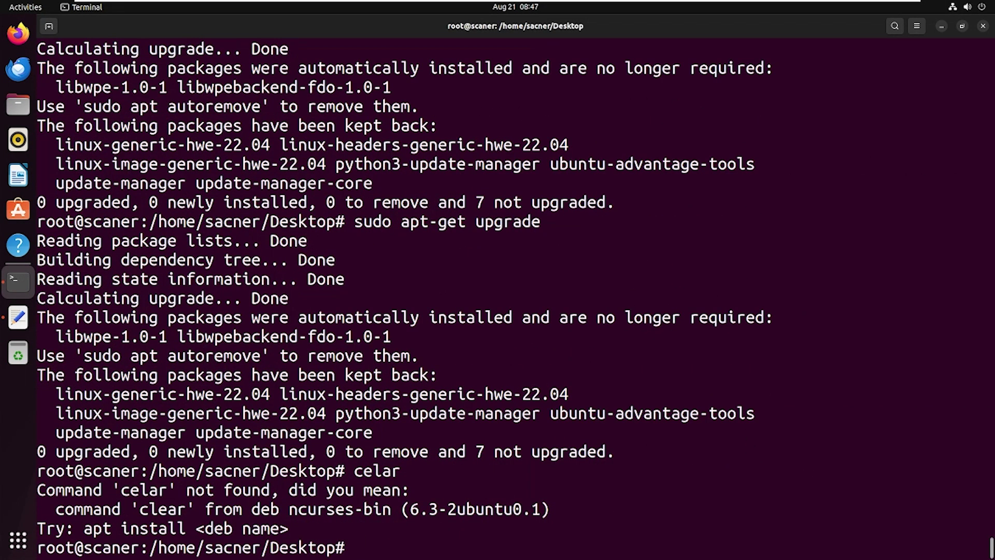
{"action": "type", "text": "clear"}
{"action": "key", "text": "Return"}
{"action": "key", "text": "alt+Tab"}
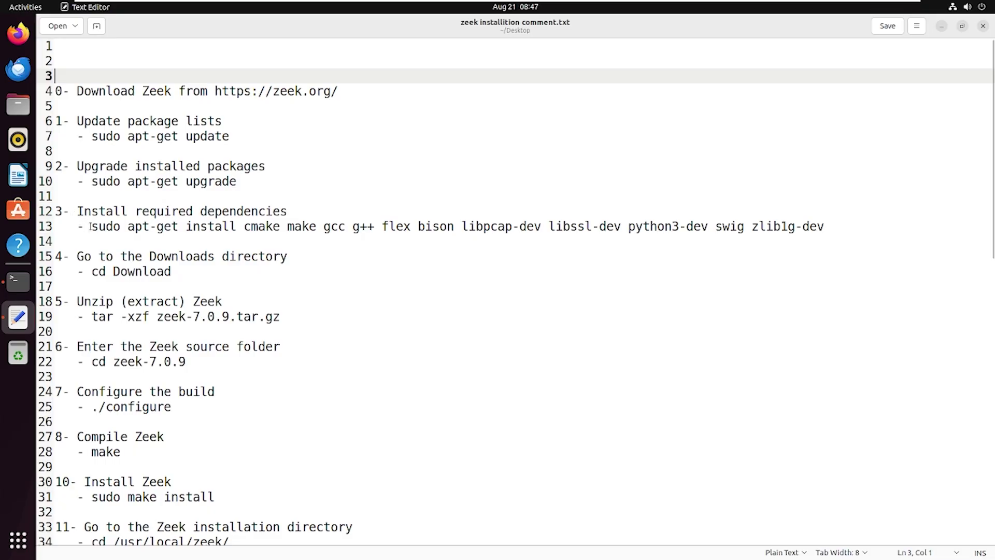
Step: Run line 13's apt-get install for cmake, flex, bison, libpcap-dev and confirm with y
{"action": "left_click_drag", "start_coordinate": [90, 226], "coordinate": [330, 240]}
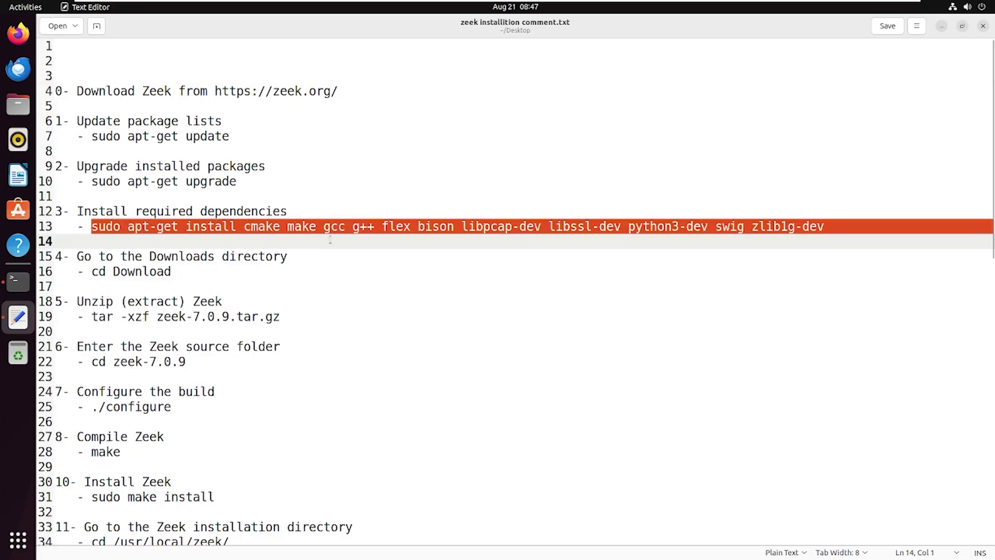
{"action": "right_click", "coordinate": [479, 227]}
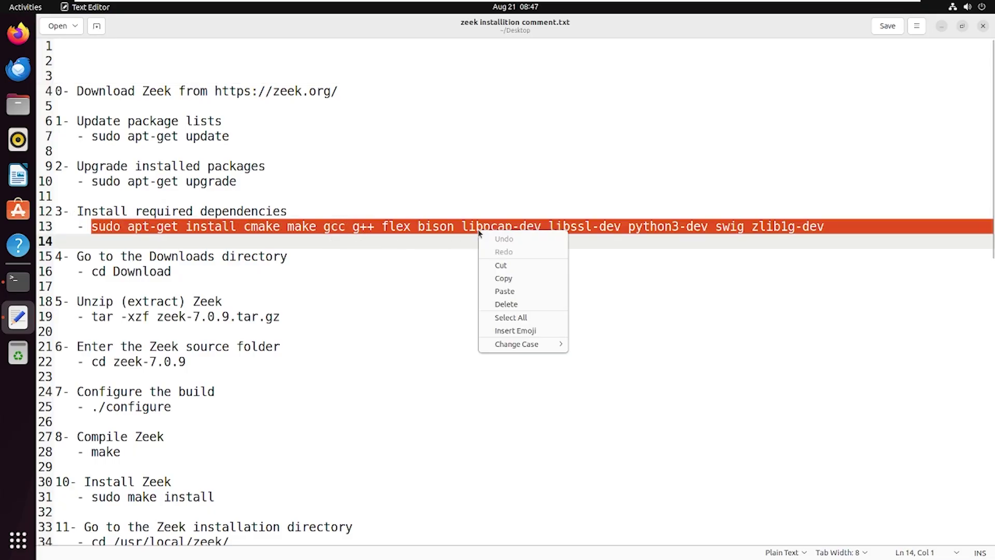
{"action": "left_click", "coordinate": [497, 277]}
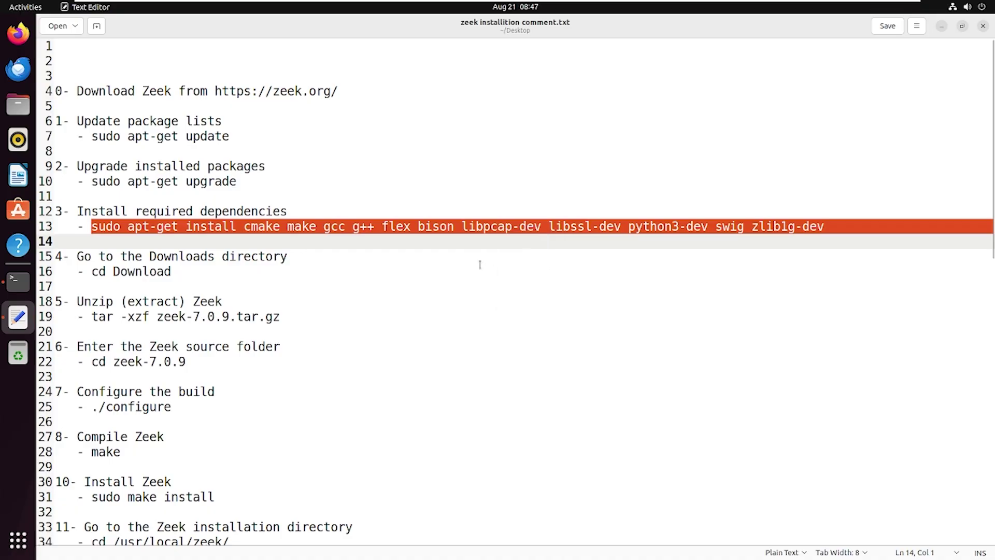
{"action": "left_click", "coordinate": [18, 281]}
{"action": "right_click", "coordinate": [444, 77]}
{"action": "left_click", "coordinate": [468, 111]}
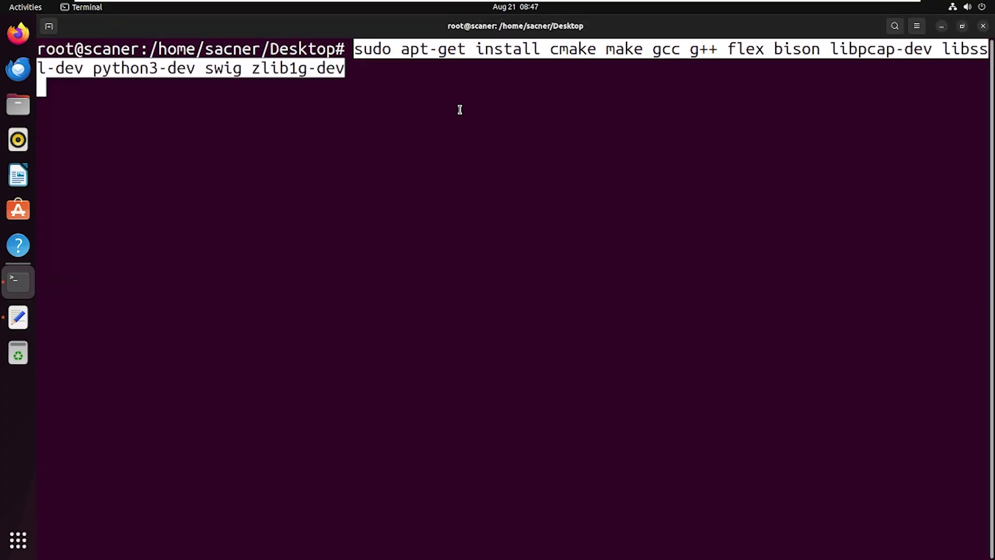
{"action": "key", "text": "Return"}
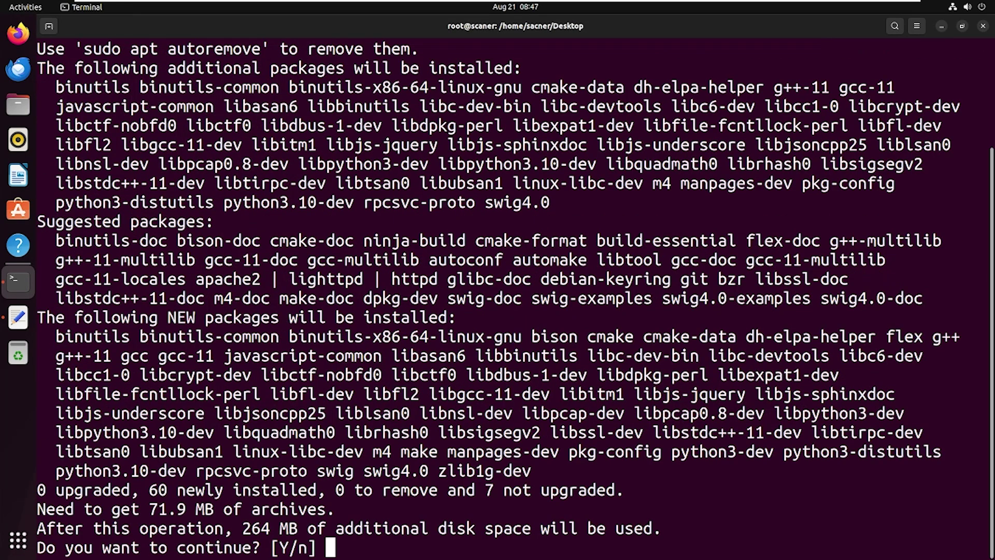
{"action": "type", "text": "y"}
{"action": "key", "text": "Return"}
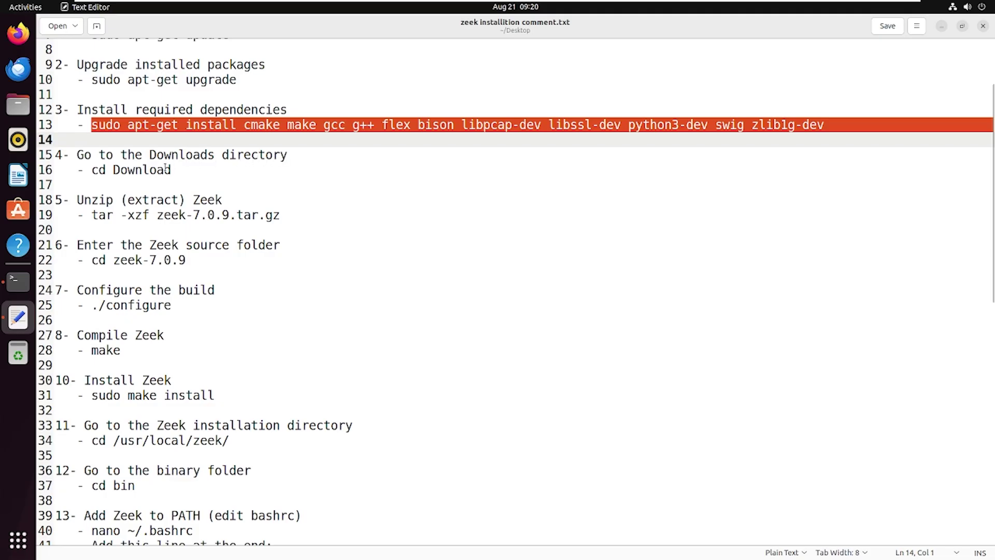
Step: Clear the terminal and navigate from the Desktop into the sacner home folder, listing contents
{"action": "left_click", "coordinate": [18, 280]}
{"action": "key", "text": "ctrl+l"}
{"action": "type", "text": "l"}
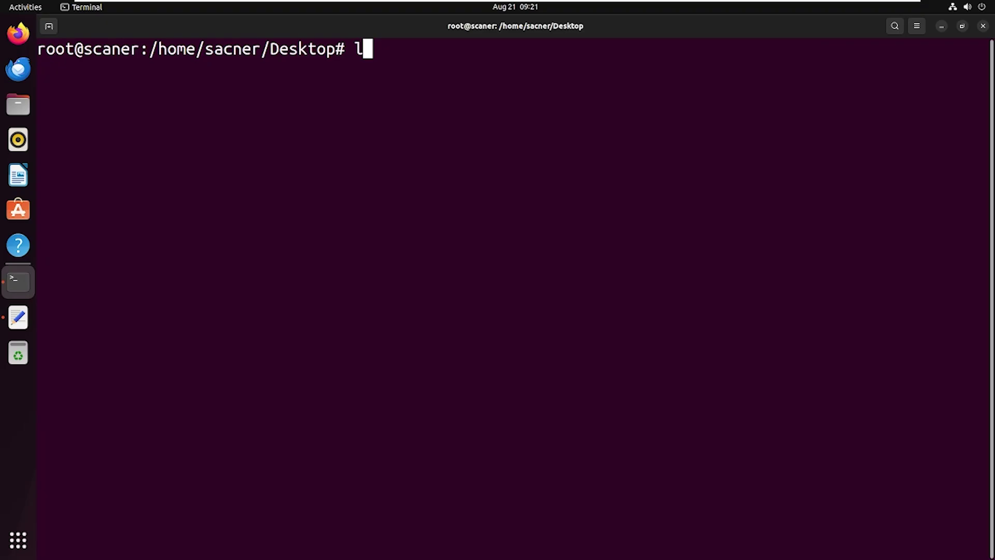
{"action": "type", "text": "s"}
{"action": "key", "text": "Return"}
{"action": "type", "text": "cd "}
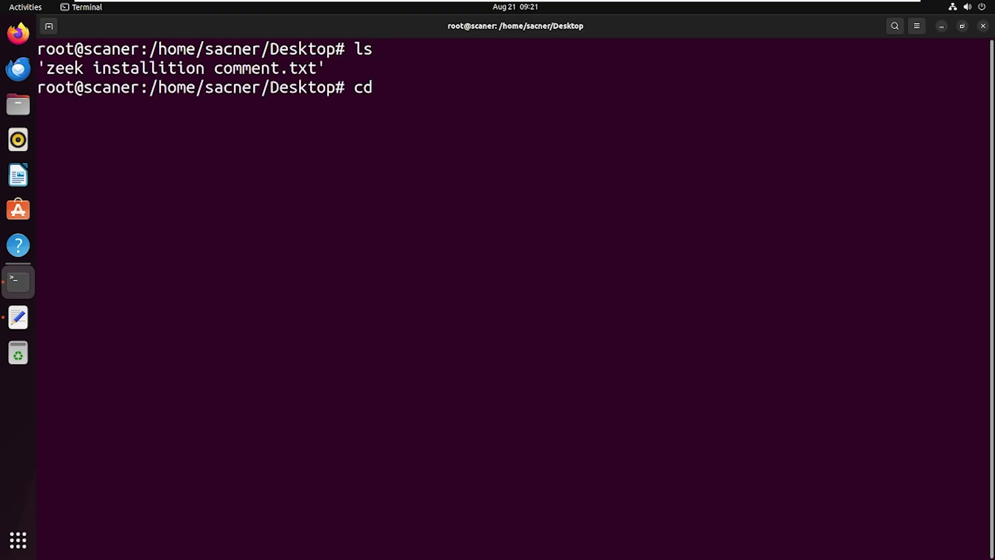
{"action": "type", "text": ".."}
{"action": "type", "text": "/.."}
{"action": "key", "text": "Return"}
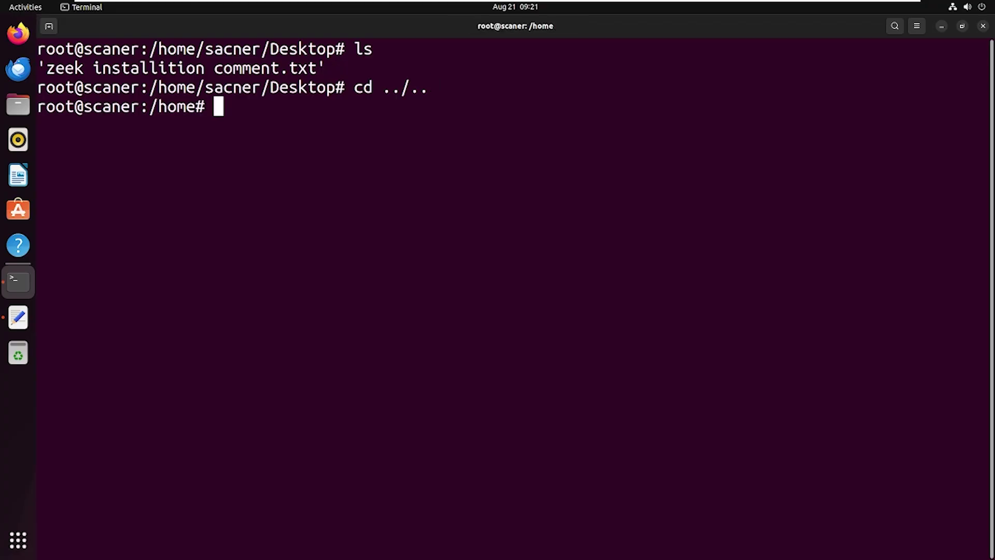
{"action": "type", "text": "dir"}
{"action": "key", "text": "Return"}
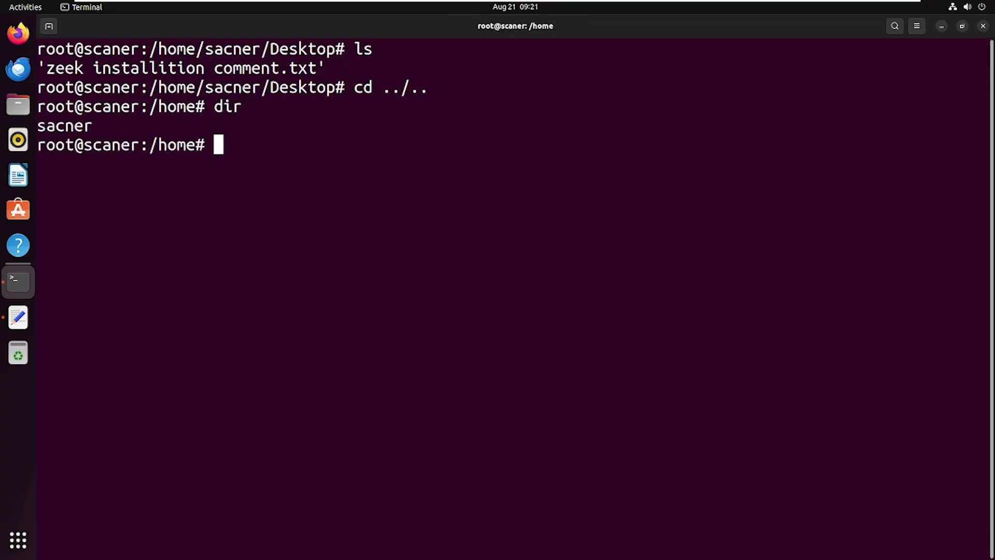
{"action": "type", "text": "cd sa"}
{"action": "key", "text": "Tab"}
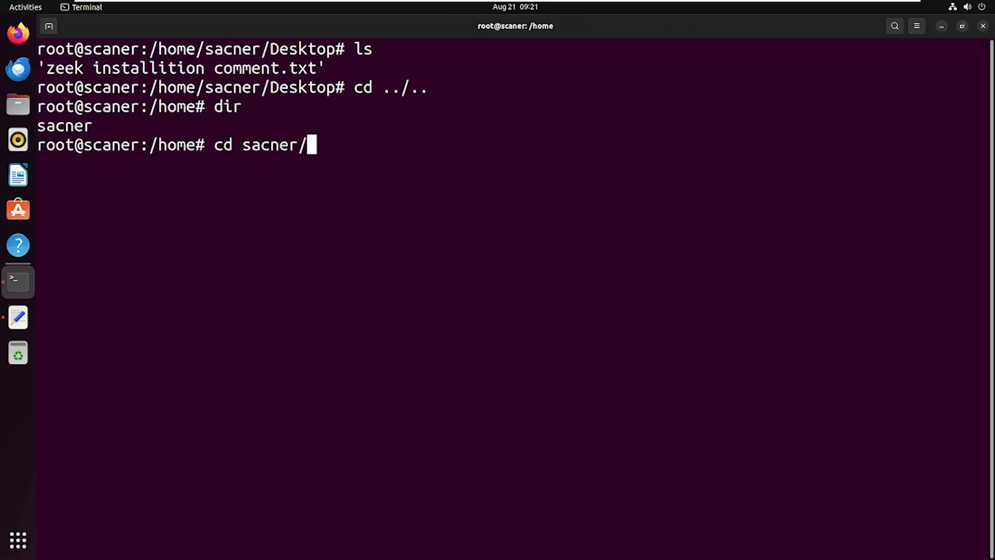
{"action": "key", "text": "Return"}
{"action": "type", "text": "ls"}
{"action": "key", "text": "Return"}
{"action": "type", "text": "cd"}
Step: Enter the Downloads folder, list zeek-7.0.9.tar.gz, and clear the screen
{"action": "key", "text": "BackSpace"}
{"action": "key", "text": "BackSpace"}
{"action": "key", "text": "BackSpace"}
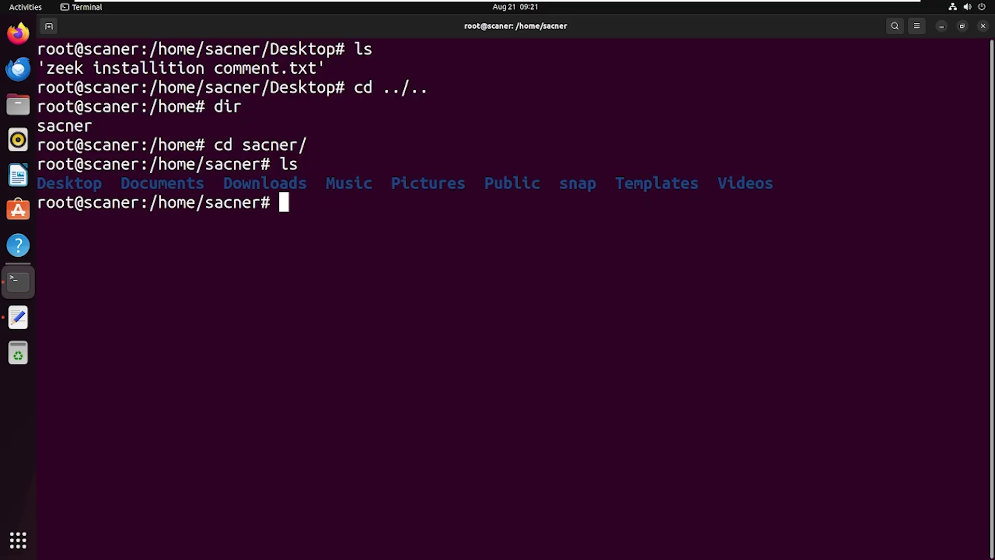
{"action": "type", "text": "cd d"}
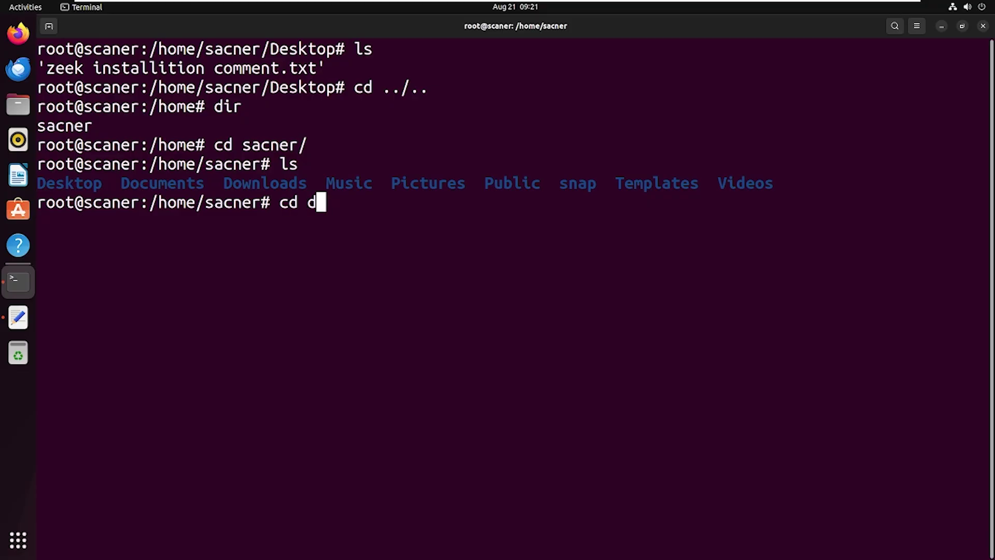
{"action": "type", "text": "o"}
{"action": "key", "text": "BackSpace"}
{"action": "key", "text": "BackSpace"}
{"action": "type", "text": "Do"}
{"action": "key", "text": "Tab"}
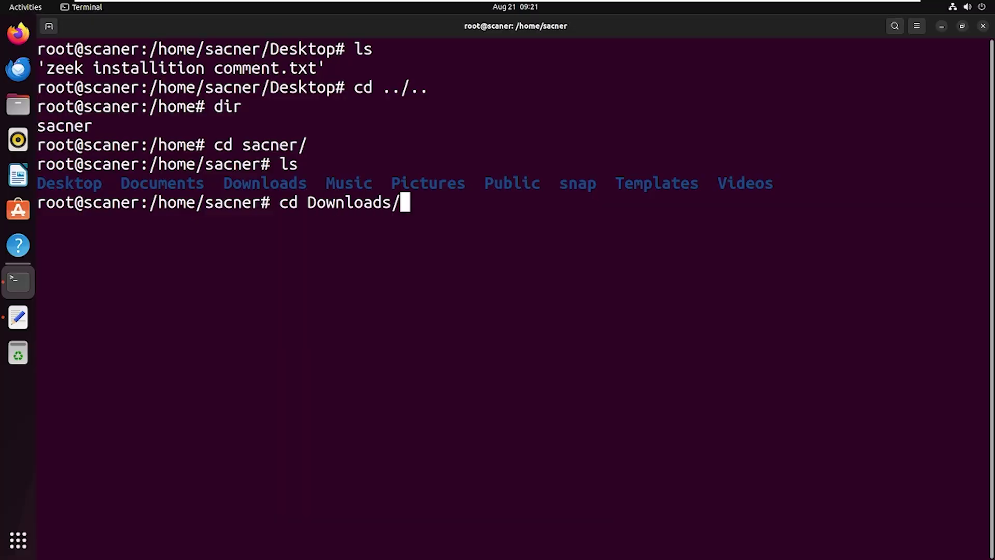
{"action": "key", "text": "Return"}
{"action": "type", "text": "ls"}
{"action": "key", "text": "Return"}
{"action": "type", "text": "c"}
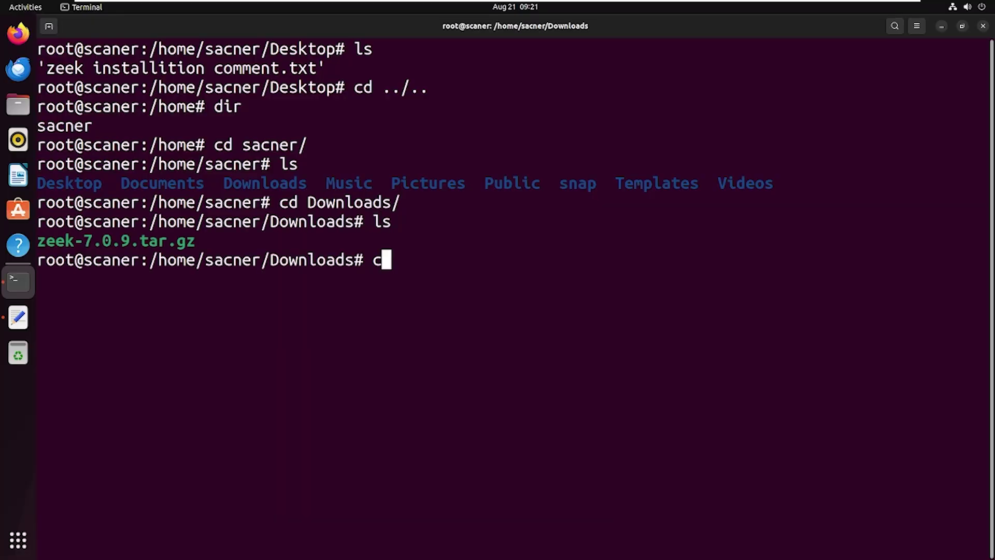
{"action": "type", "text": "lear"}
{"action": "key", "text": "Return"}
Step: Copy line 19's tar command from the notes and extract the Zeek 7.0.9 archive
{"action": "key", "text": "alt+Tab"}
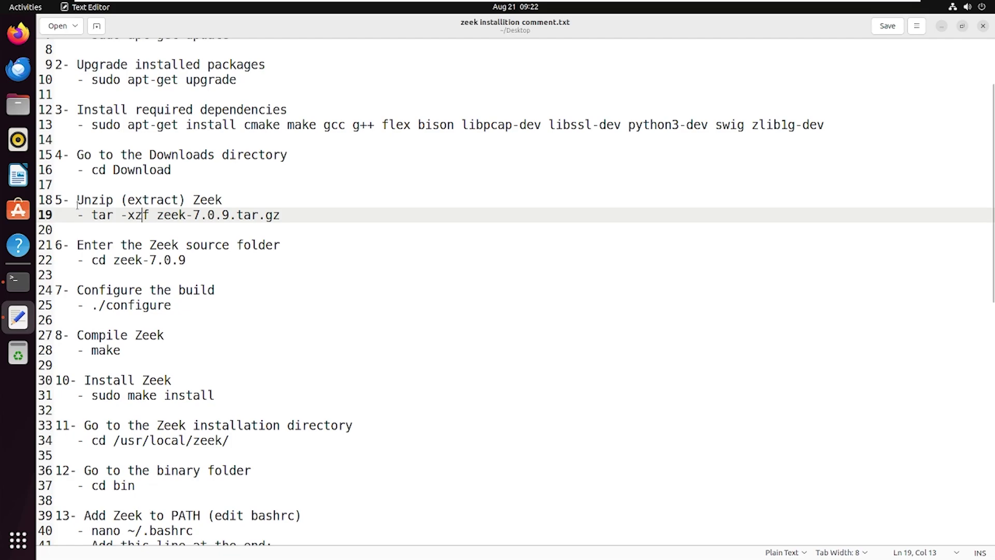
{"action": "left_click_drag", "start_coordinate": [92, 214], "coordinate": [206, 215]}
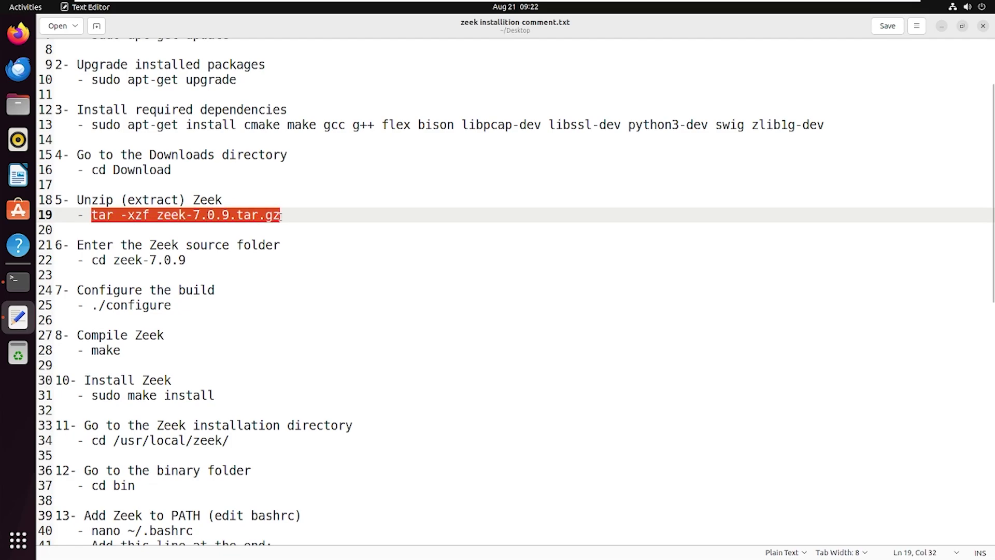
{"action": "right_click", "coordinate": [286, 216]}
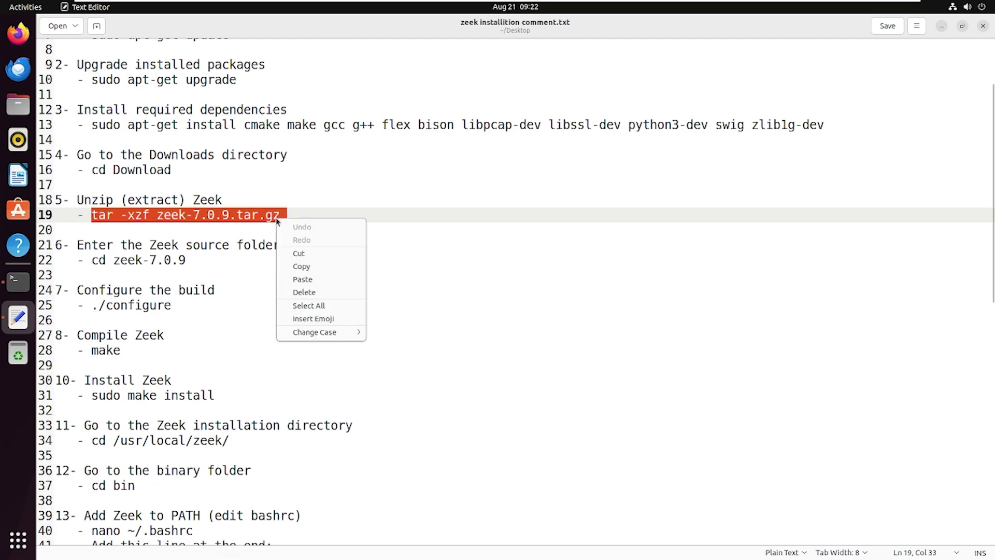
{"action": "left_click", "coordinate": [322, 264]}
{"action": "left_click", "coordinate": [18, 280]}
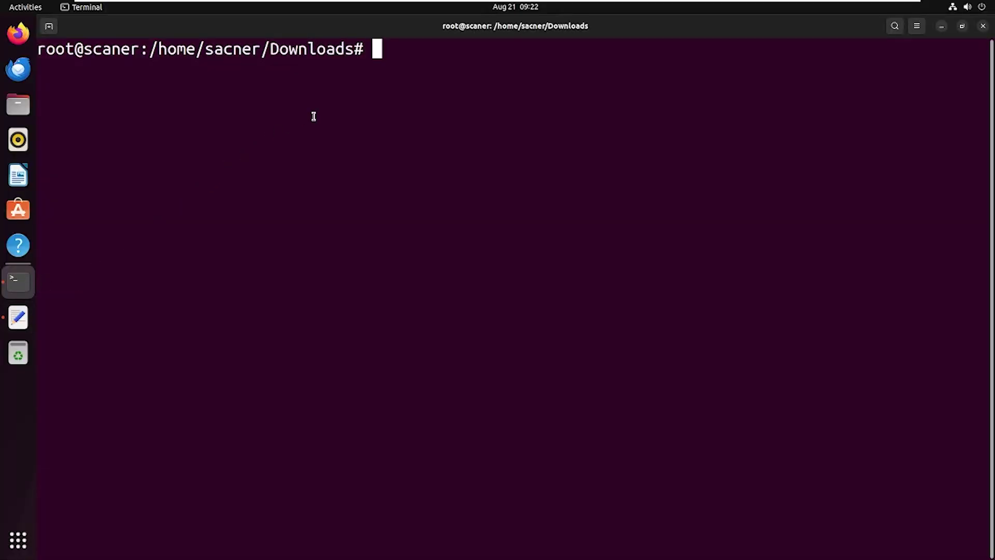
{"action": "right_click", "coordinate": [405, 92]}
{"action": "left_click", "coordinate": [430, 123]}
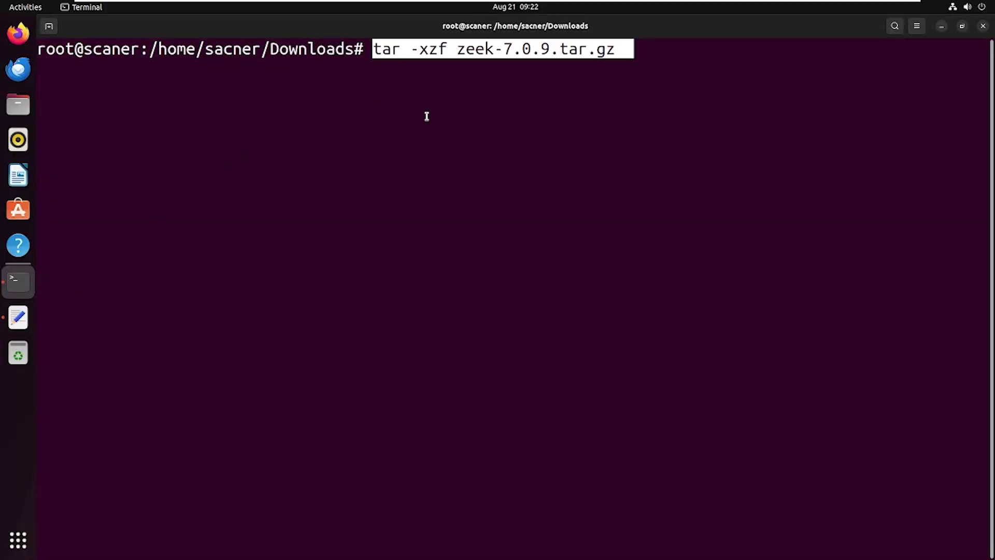
{"action": "key", "text": "Return"}
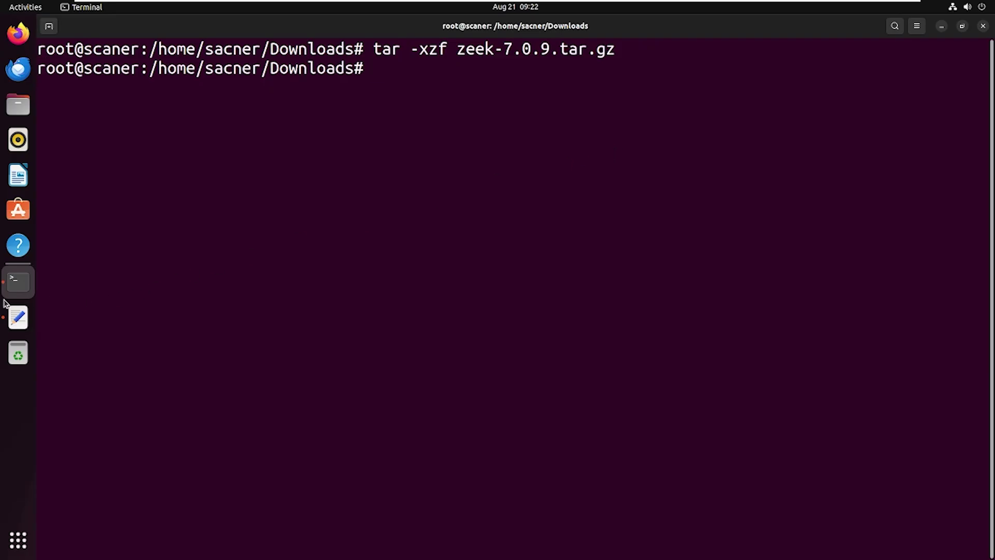
Step: List the extracted files and enter the zeek-7.0.9 source folder with Tab completion
{"action": "left_click", "coordinate": [19, 318]}
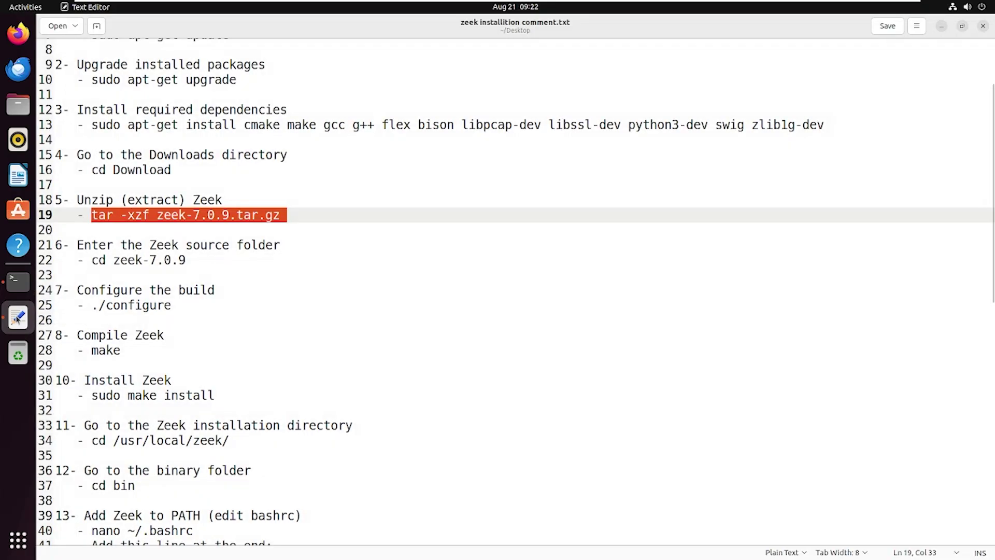
{"action": "left_click", "coordinate": [148, 244]}
{"action": "left_click_drag", "start_coordinate": [90, 260], "coordinate": [178, 260]}
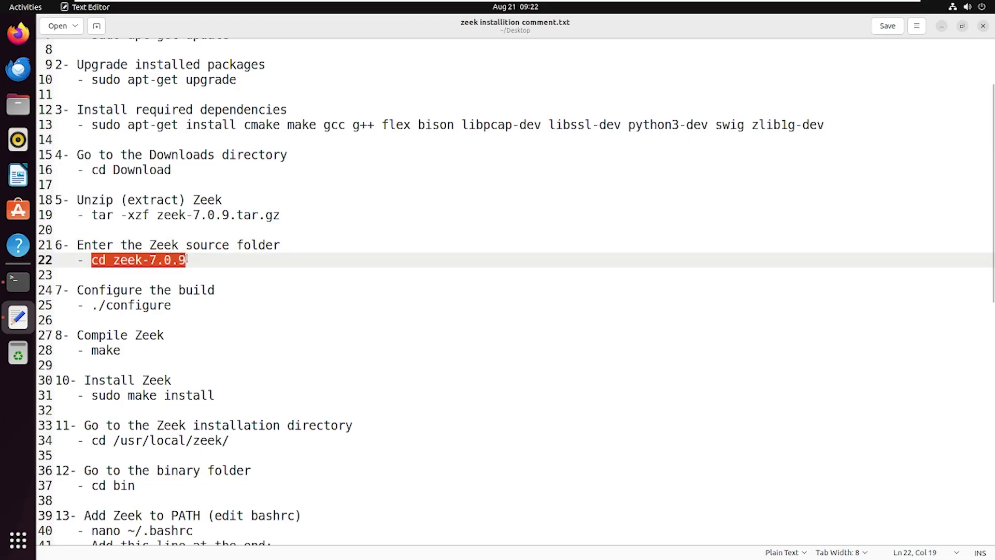
{"action": "left_click", "coordinate": [18, 281]}
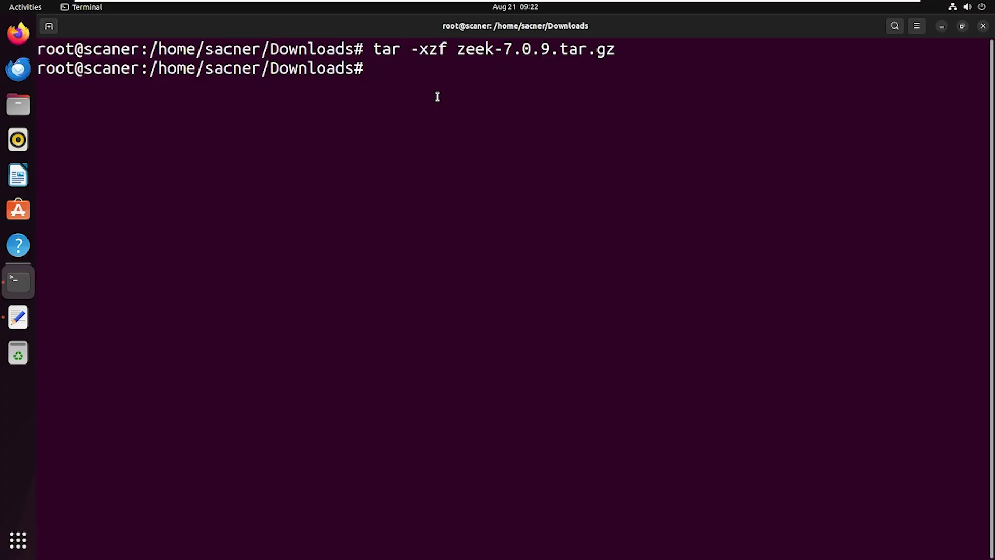
{"action": "type", "text": "ls"}
{"action": "key", "text": "Return"}
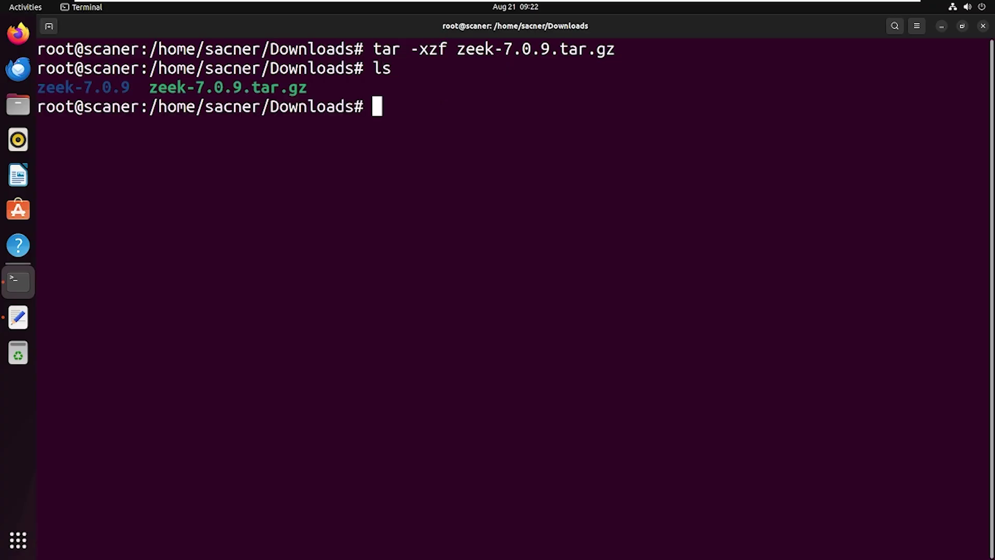
{"action": "type", "text": "cd ze"}
{"action": "key", "text": "Tab"}
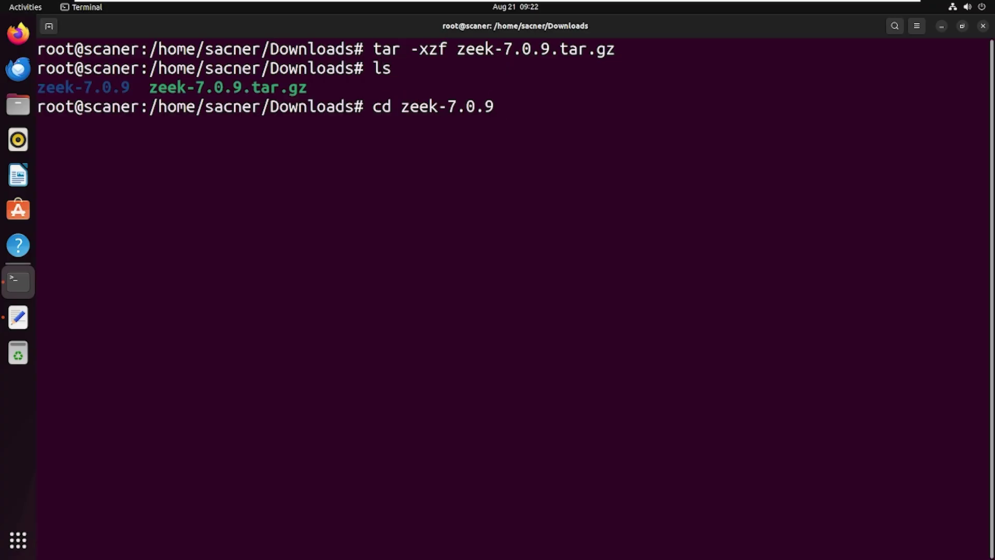
{"action": "key", "text": "Return"}
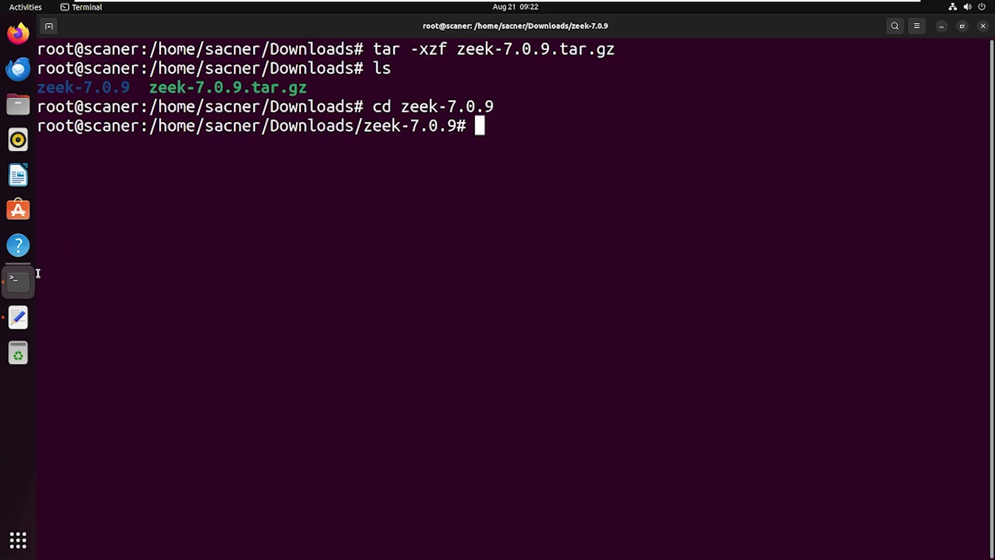
Step: Copy the ./configure command from line 25 of the notes
{"action": "left_click", "coordinate": [18, 317]}
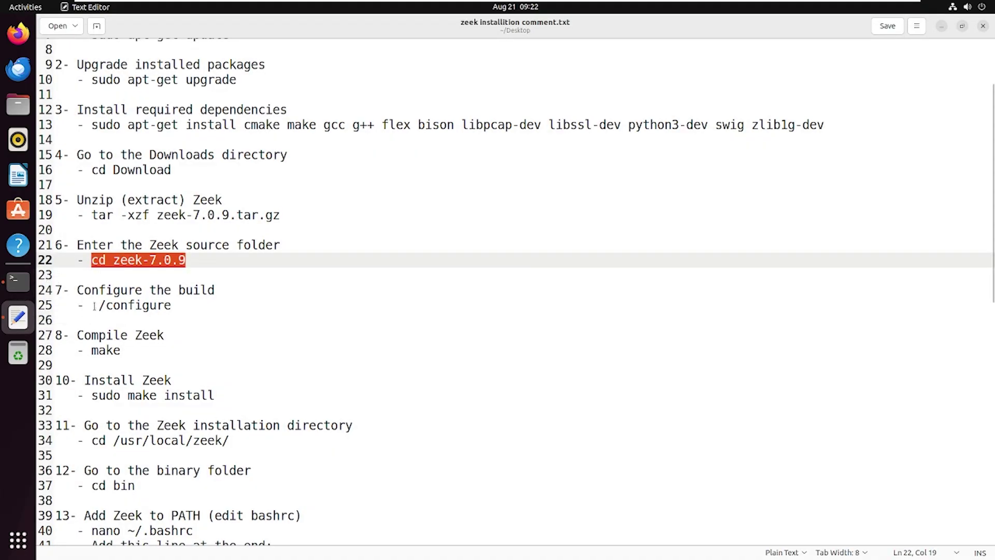
{"action": "left_click_drag", "start_coordinate": [87, 306], "coordinate": [171, 305]}
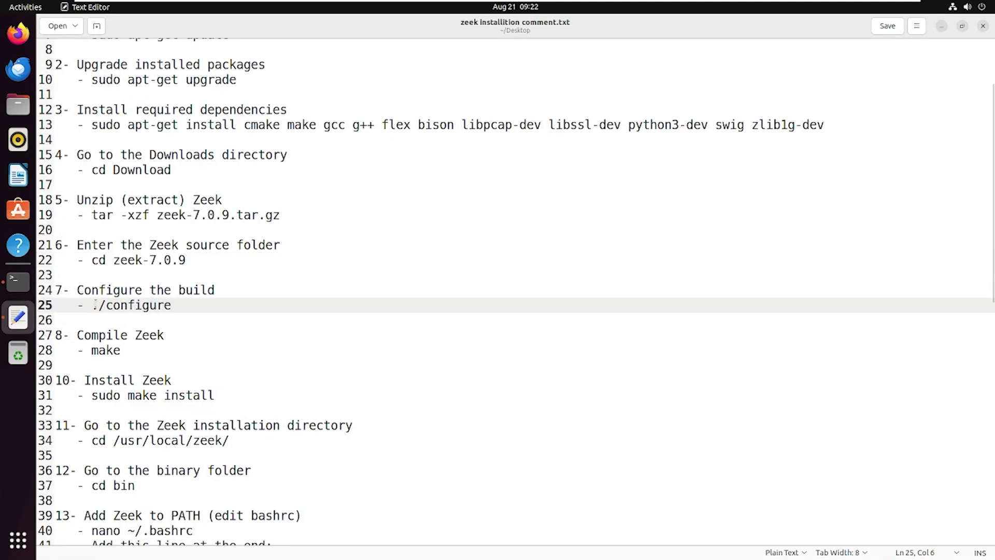
{"action": "right_click", "coordinate": [164, 312]}
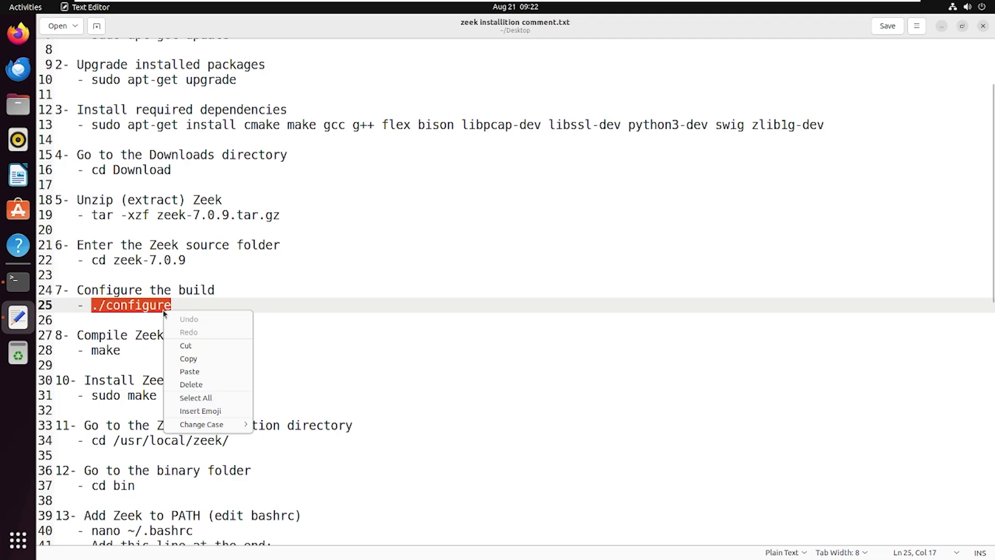
{"action": "left_click", "coordinate": [194, 359]}
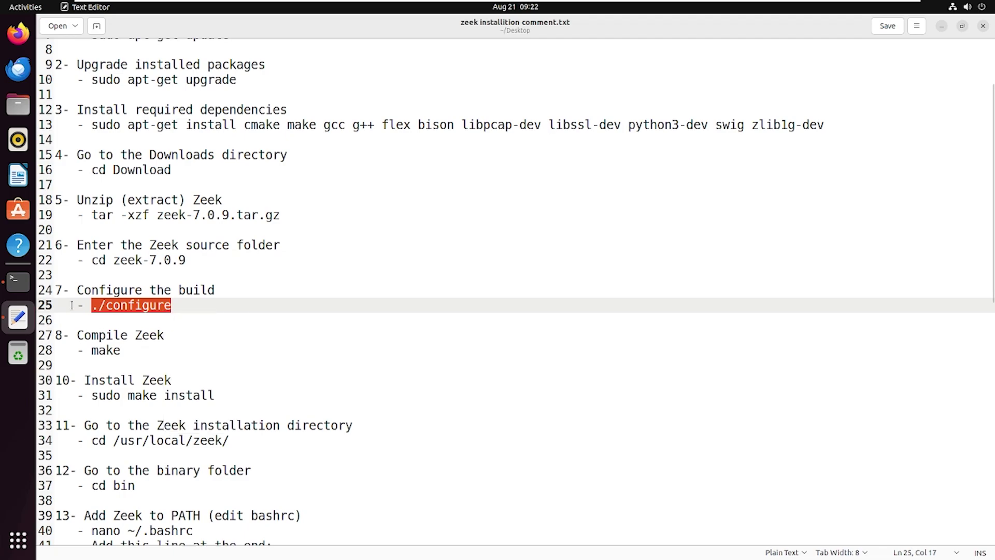
Step: Run ./configure in zeek-7.0.9 to generate the build files, then clear the screen
{"action": "left_click", "coordinate": [18, 281]}
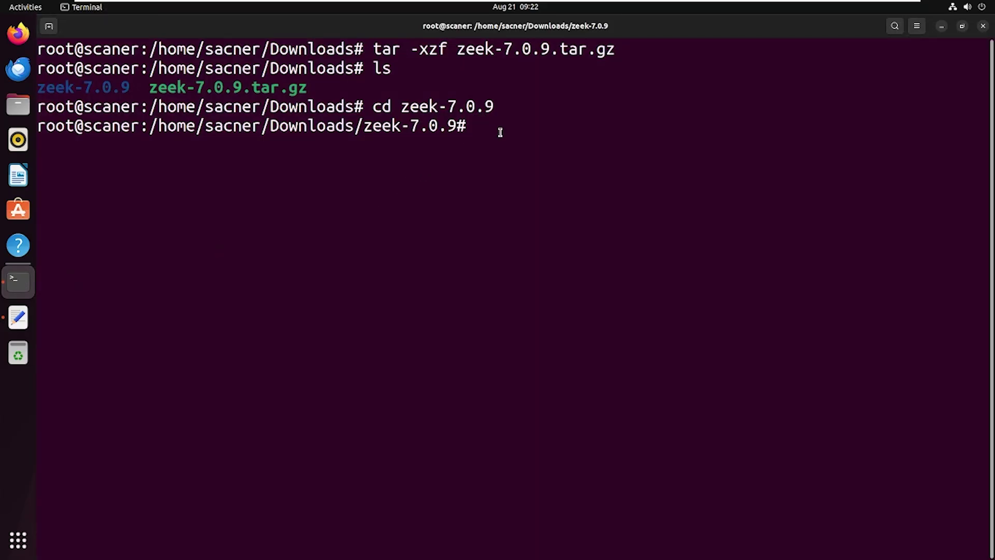
{"action": "type", "text": "ls"}
{"action": "key", "text": "Return"}
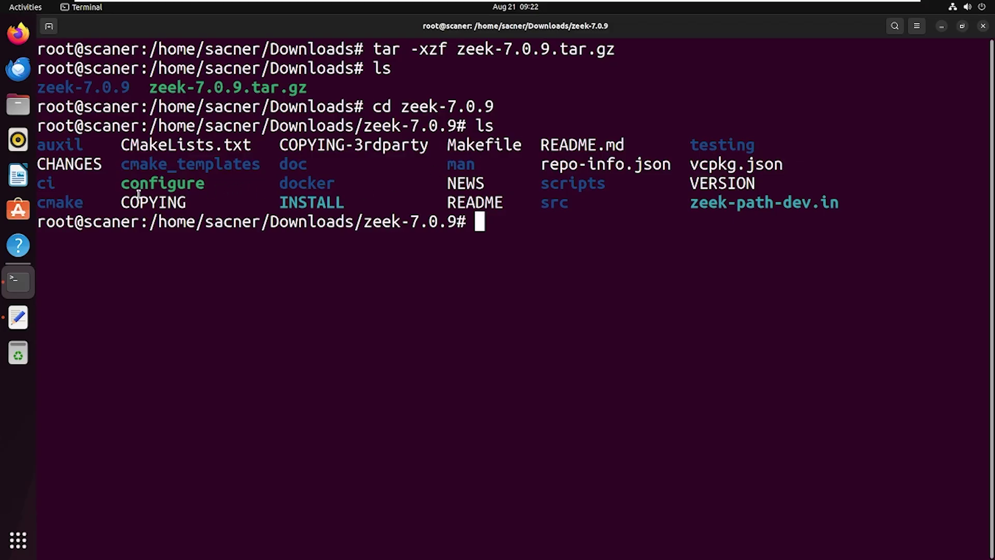
{"action": "left_click_drag", "start_coordinate": [121, 183], "coordinate": [223, 184]}
{"action": "left_click", "coordinate": [574, 226]}
{"action": "right_click", "coordinate": [493, 225]}
{"action": "left_click", "coordinate": [513, 260]}
{"action": "key", "text": "Return"}
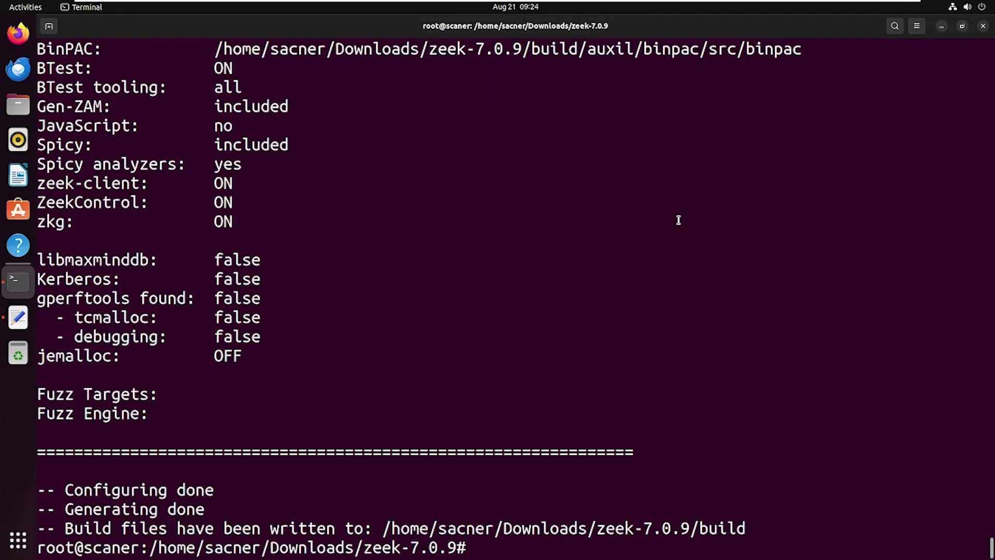
{"action": "type", "text": "clear"}
{"action": "key", "text": "Return"}
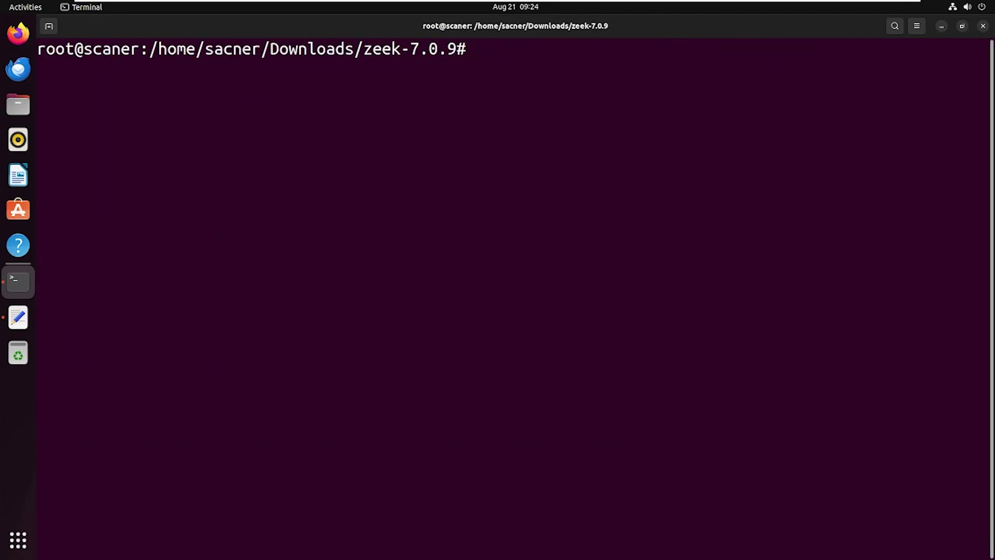
Step: Run the make command from line 28 to compile Zeek to 100%, then clear the output
{"action": "left_click", "coordinate": [18, 316]}
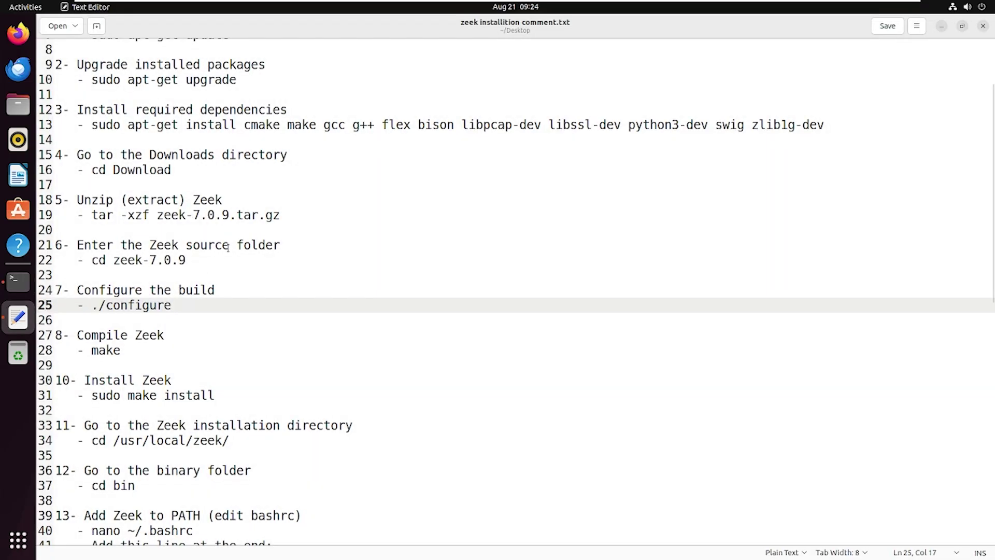
{"action": "scroll", "coordinate": [248, 224], "scroll_direction": "down", "scroll_amount": 1}
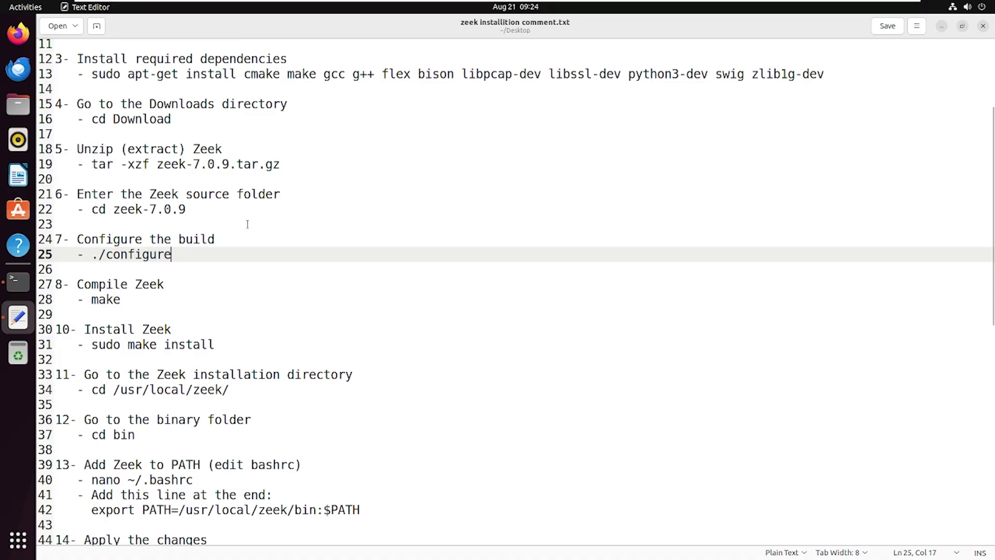
{"action": "double_click", "coordinate": [101, 298]}
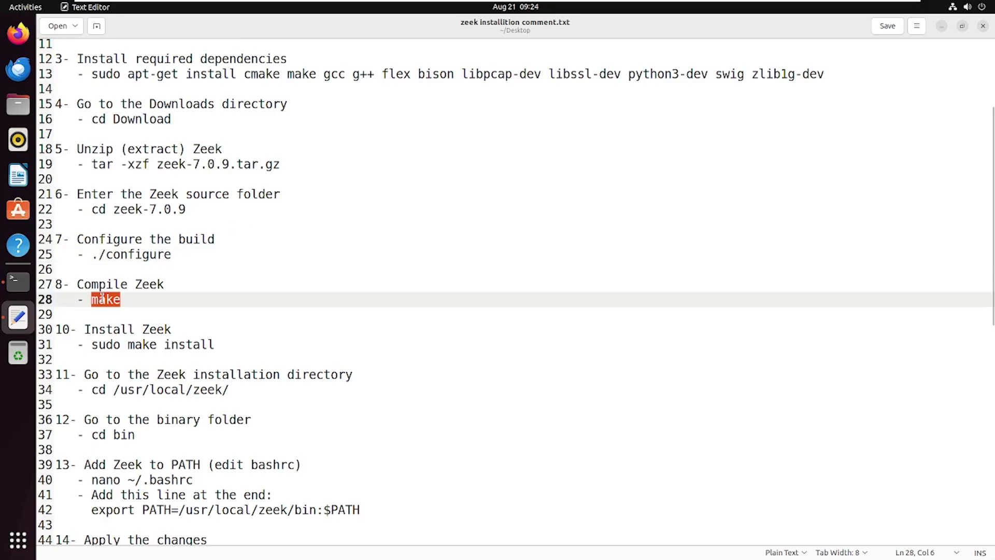
{"action": "right_click", "coordinate": [102, 298]}
{"action": "left_click", "coordinate": [120, 333]}
{"action": "left_click", "coordinate": [19, 280]}
{"action": "right_click", "coordinate": [521, 67]}
{"action": "left_click", "coordinate": [541, 101]}
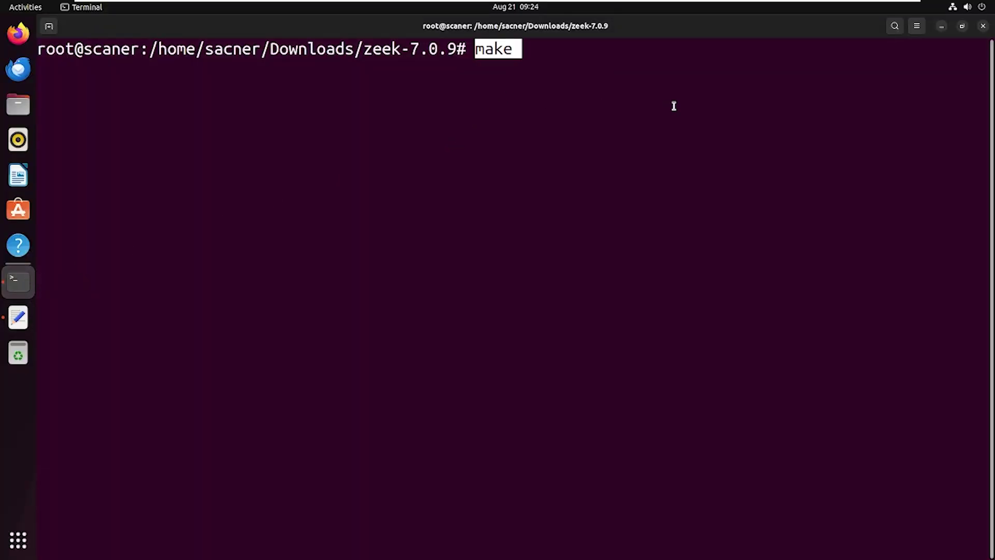
{"action": "key", "text": "Return"}
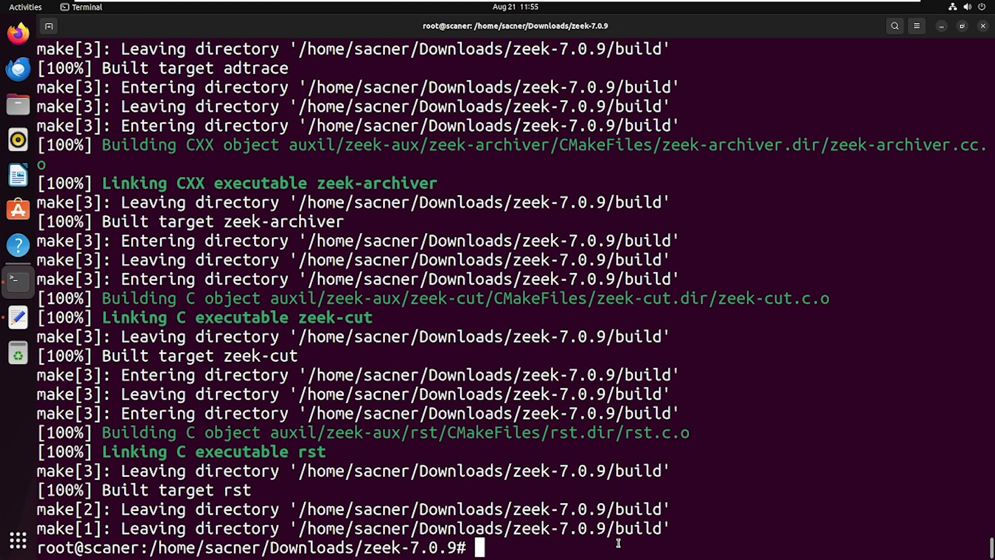
{"action": "type", "text": "clear"}
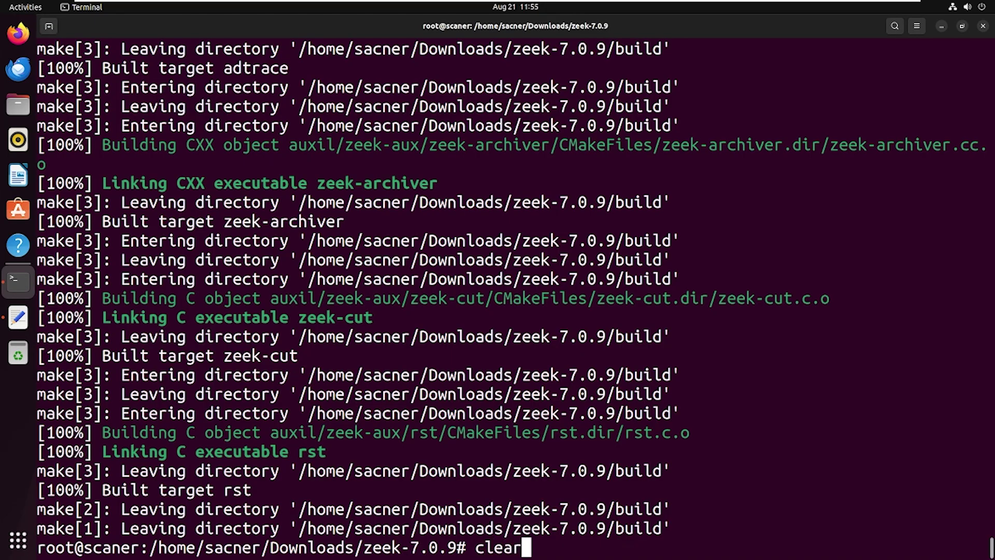
{"action": "key", "text": "Return"}
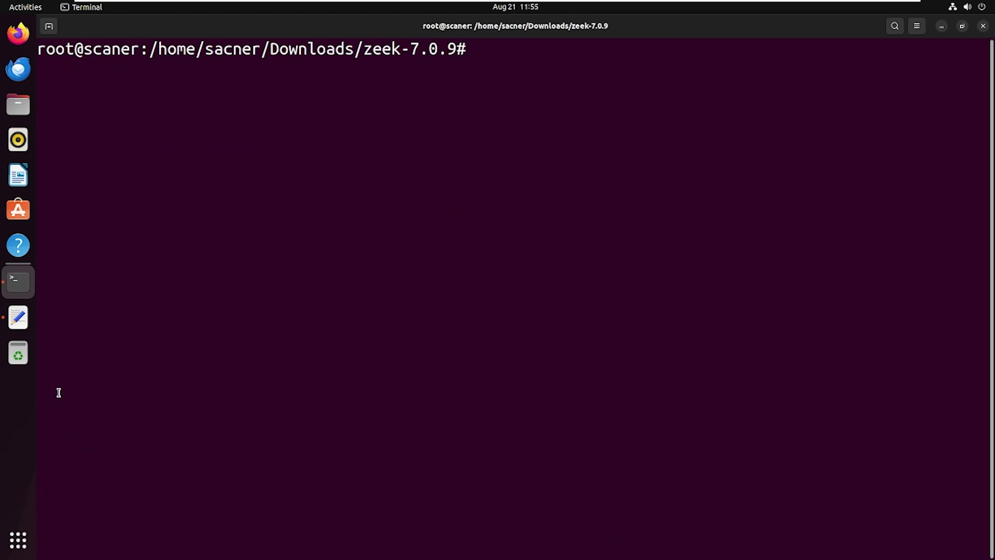
Step: Run sudo make install from line 31 of the notes to install Zeek under /usr/local/zeek
{"action": "left_click", "coordinate": [18, 316]}
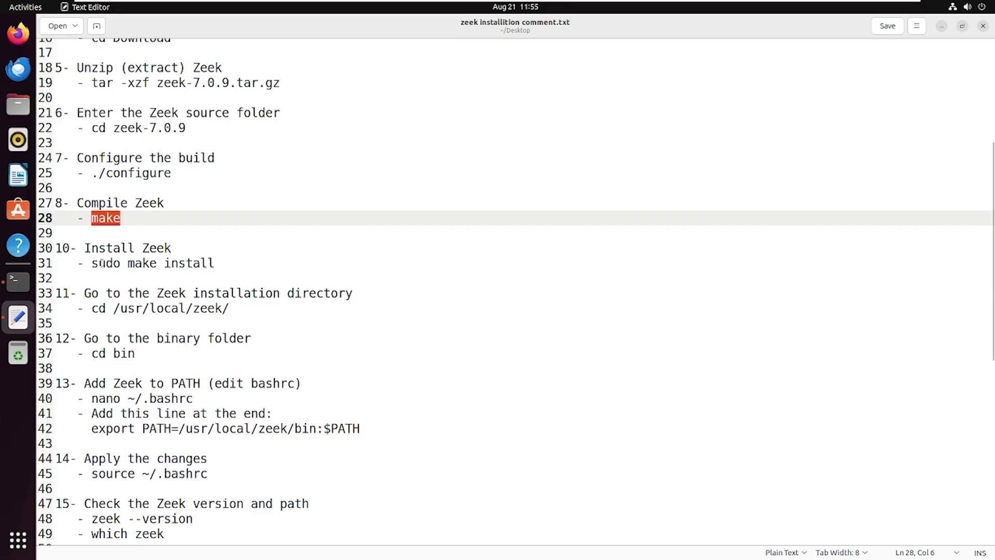
{"action": "left_click", "coordinate": [92, 263]}
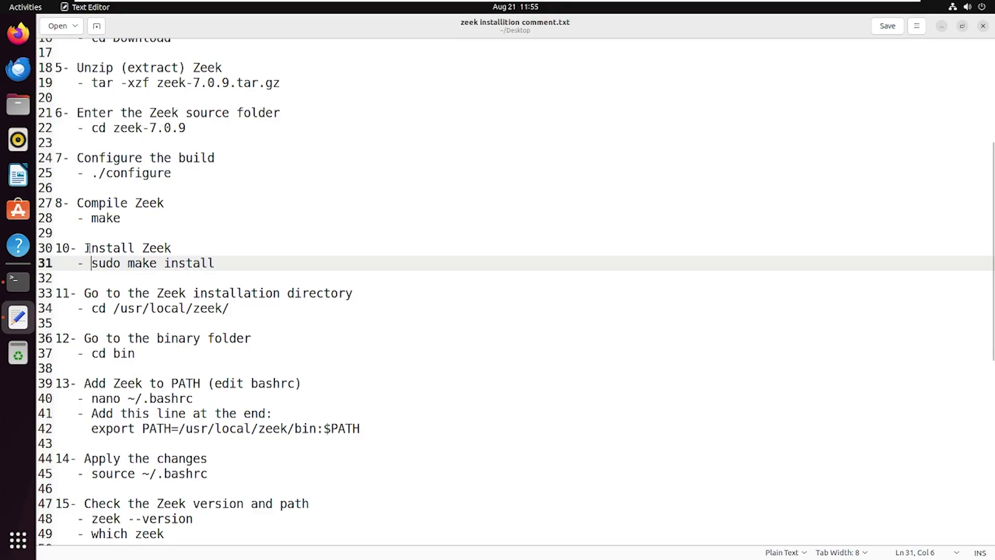
{"action": "left_click_drag", "start_coordinate": [92, 262], "coordinate": [211, 263]}
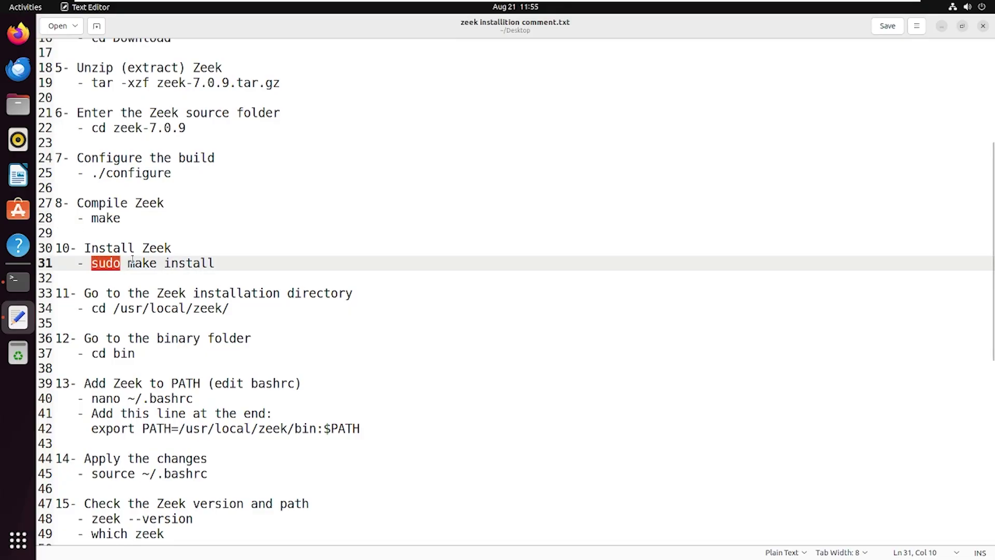
{"action": "right_click", "coordinate": [211, 263]}
{"action": "left_click", "coordinate": [217, 309]}
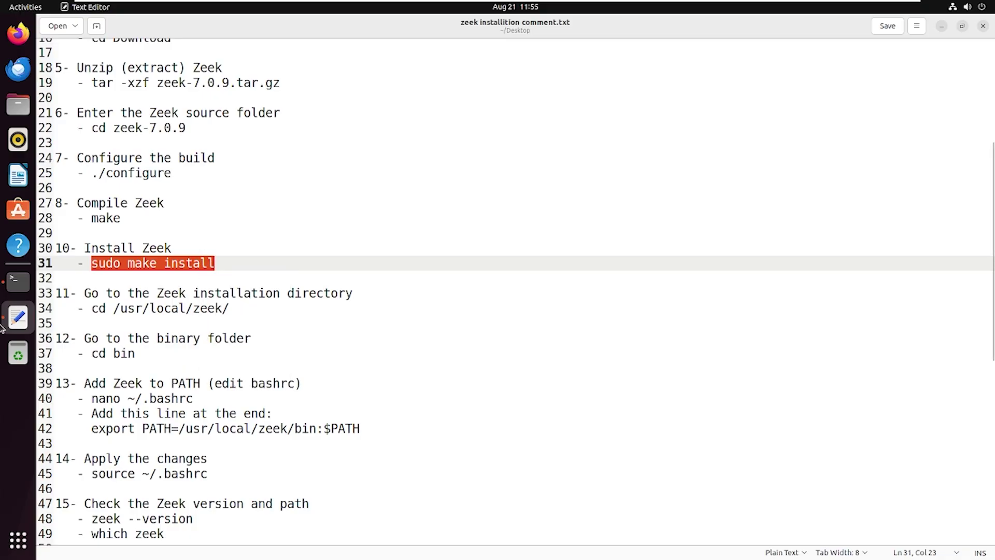
{"action": "left_click", "coordinate": [17, 280]}
{"action": "right_click", "coordinate": [474, 86]}
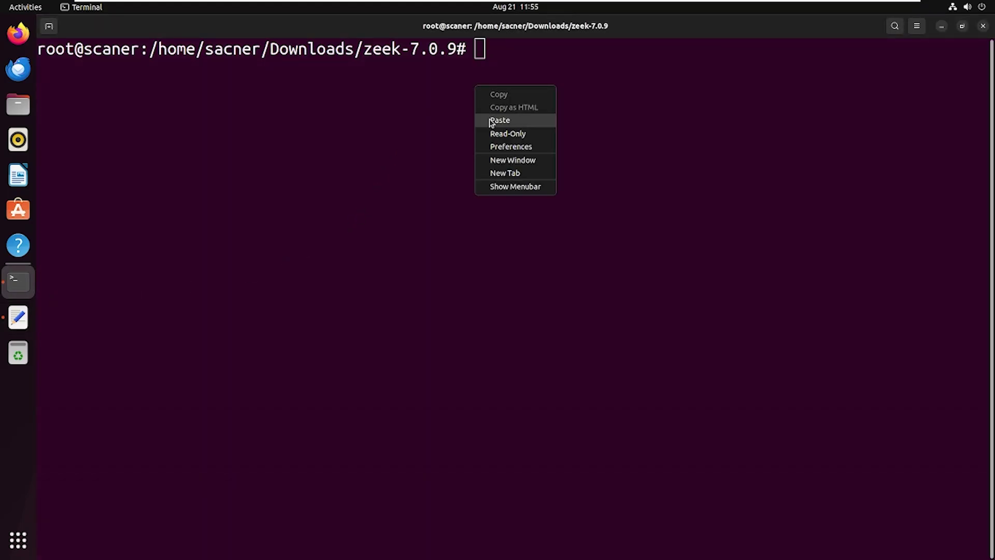
{"action": "left_click", "coordinate": [498, 120]}
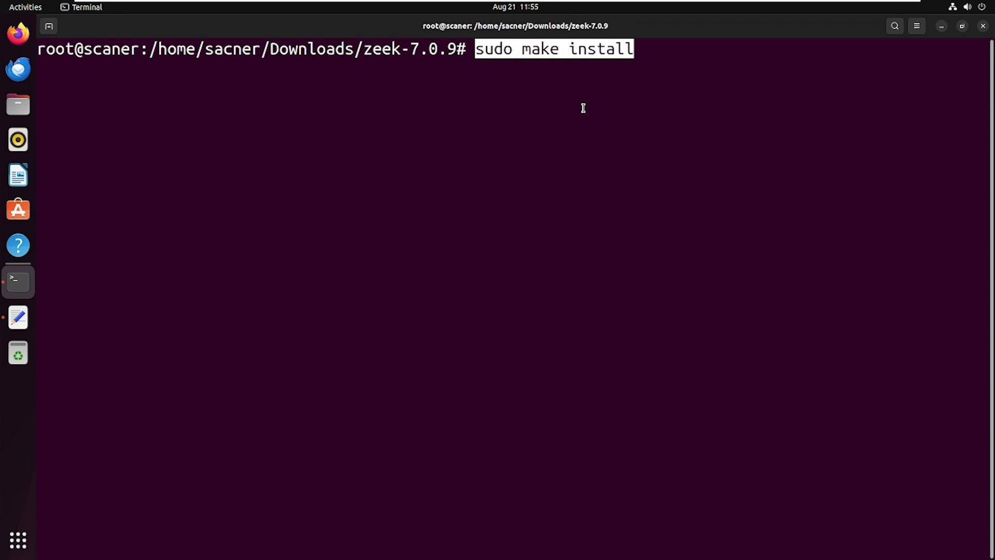
{"action": "key", "text": "Return"}
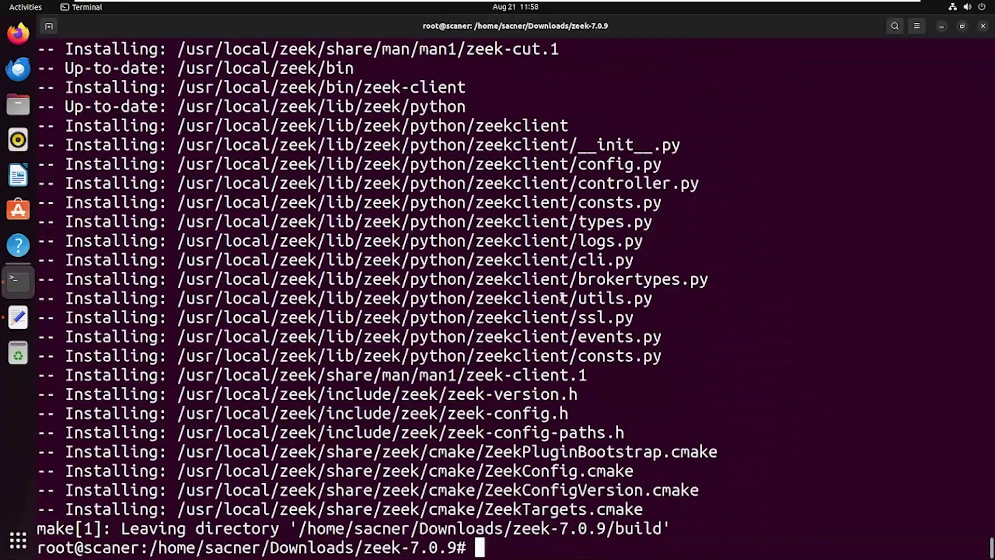
{"action": "type", "text": "clear"}
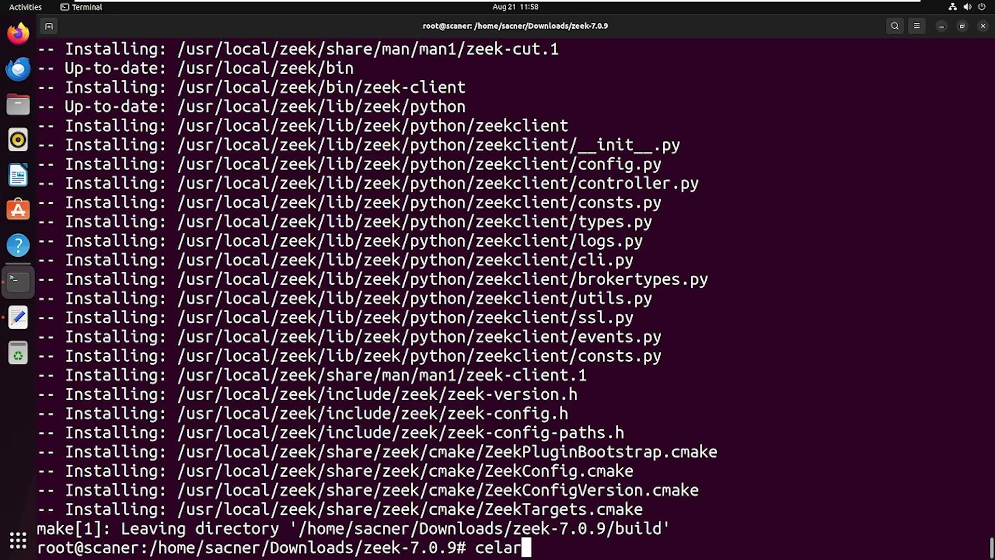
{"action": "key", "text": "Return"}
Step: Run cd /usr/local/zeek/ and list its bin, etc, include, lib, logs, share, spool, var folders
{"action": "left_click", "coordinate": [19, 317]}
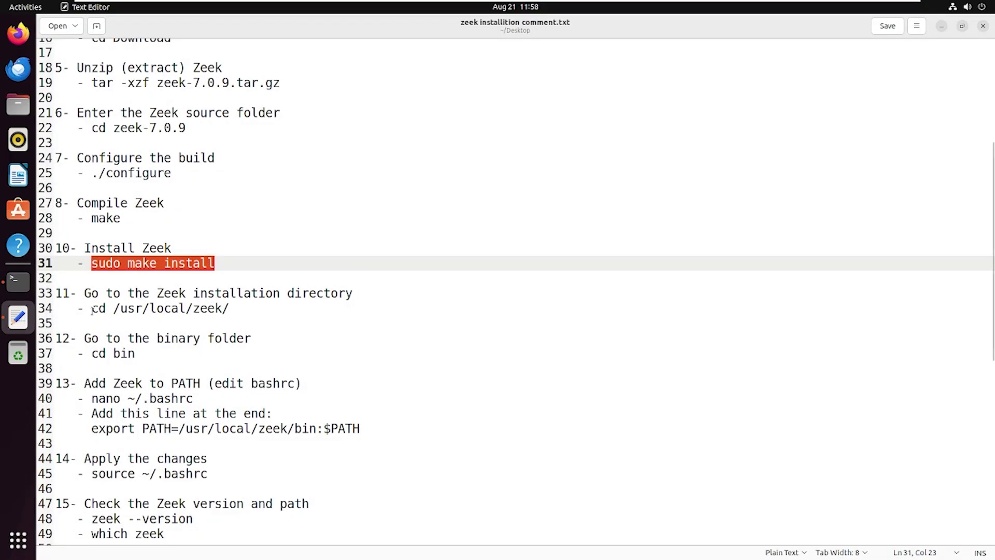
{"action": "left_click_drag", "start_coordinate": [91, 308], "coordinate": [224, 308]}
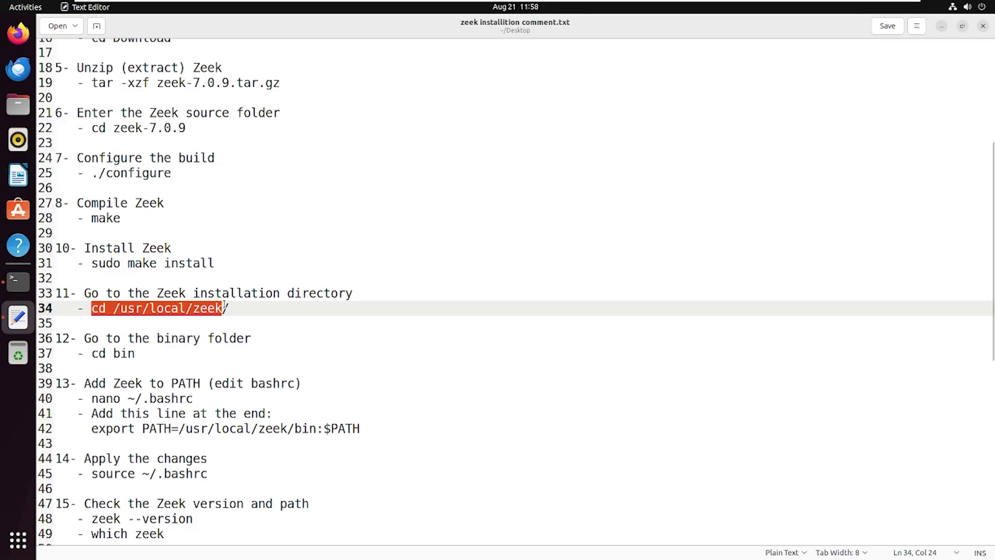
{"action": "right_click", "coordinate": [218, 308]}
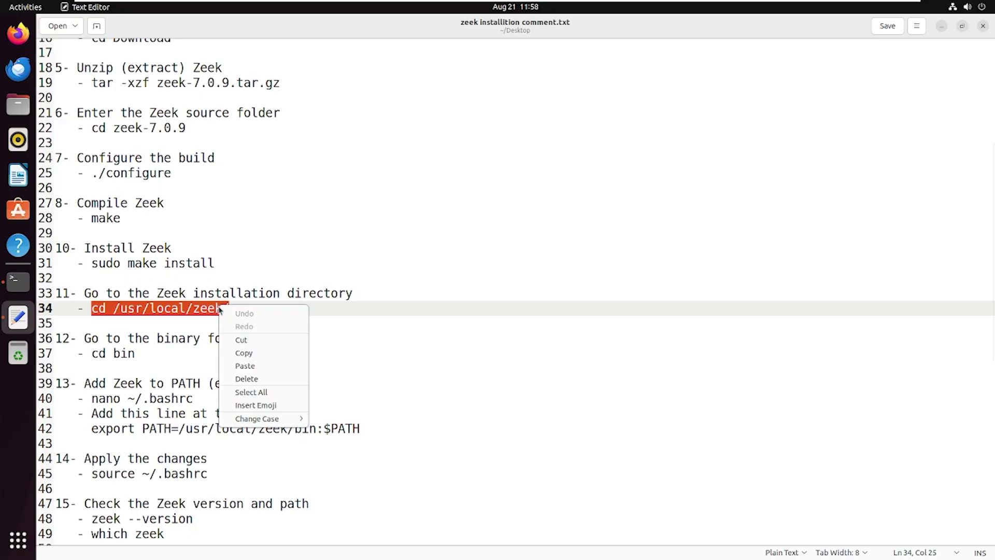
{"action": "left_click", "coordinate": [249, 353]}
{"action": "left_click", "coordinate": [11, 281]}
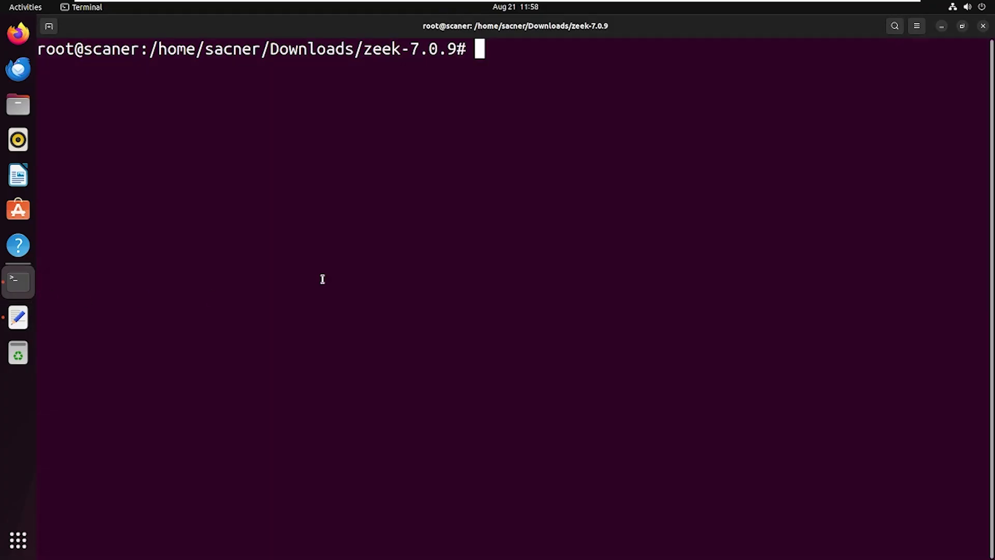
{"action": "right_click", "coordinate": [525, 82]}
{"action": "left_click", "coordinate": [542, 115]}
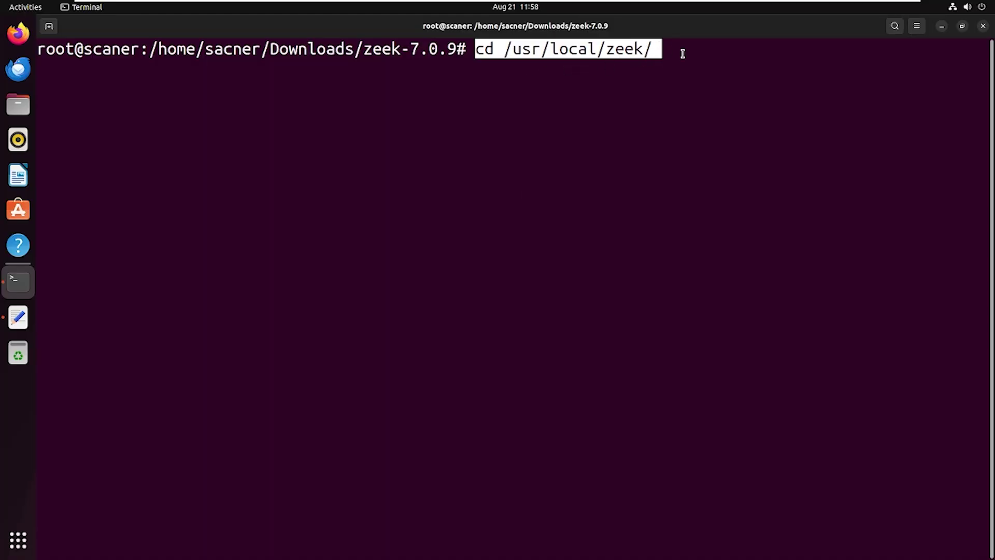
{"action": "key", "text": "Return"}
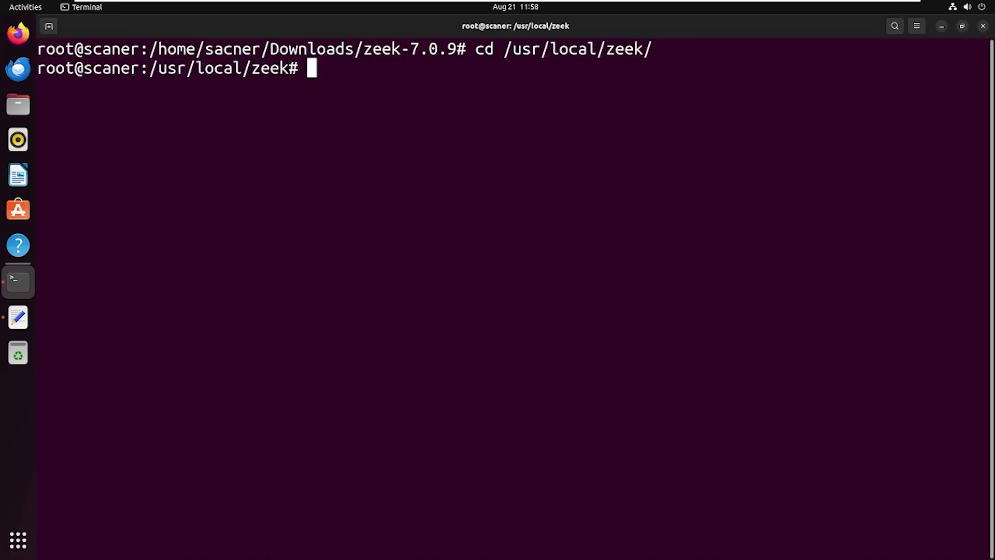
{"action": "type", "text": "ls"}
{"action": "key", "text": "Return"}
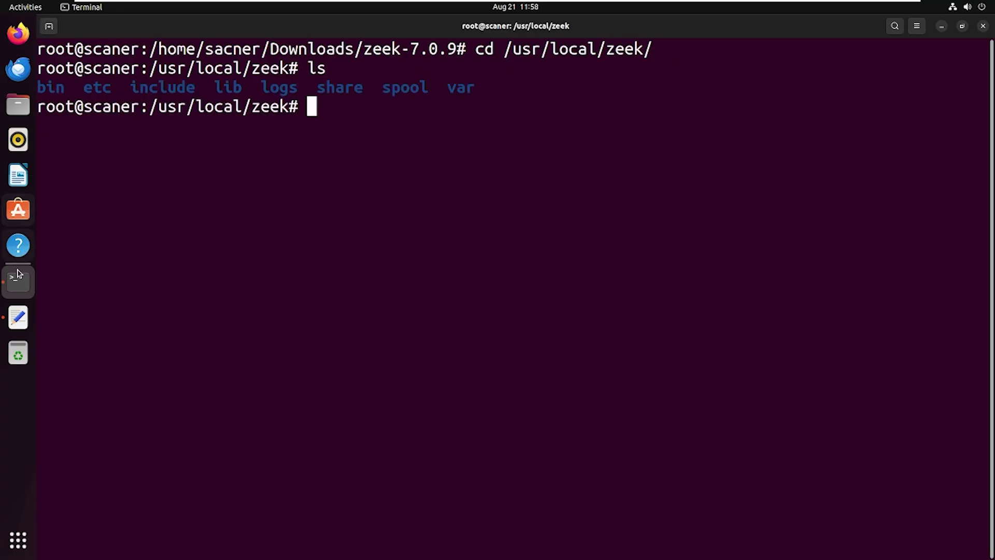
{"action": "left_click", "coordinate": [31, 312]}
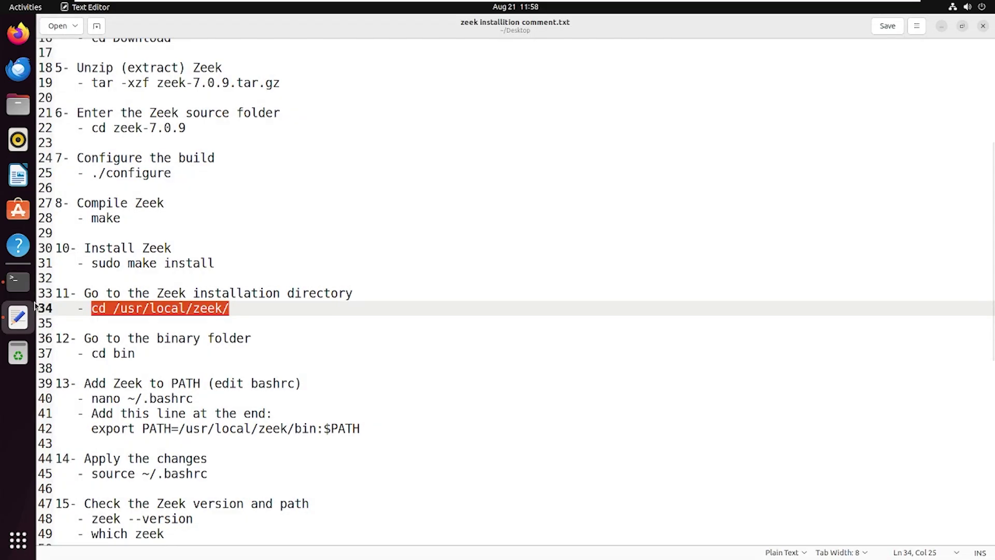
Step: Enter the bin folder with a Tab-completed 'cd bin/', then return to the notes
{"action": "double_click", "coordinate": [115, 352]}
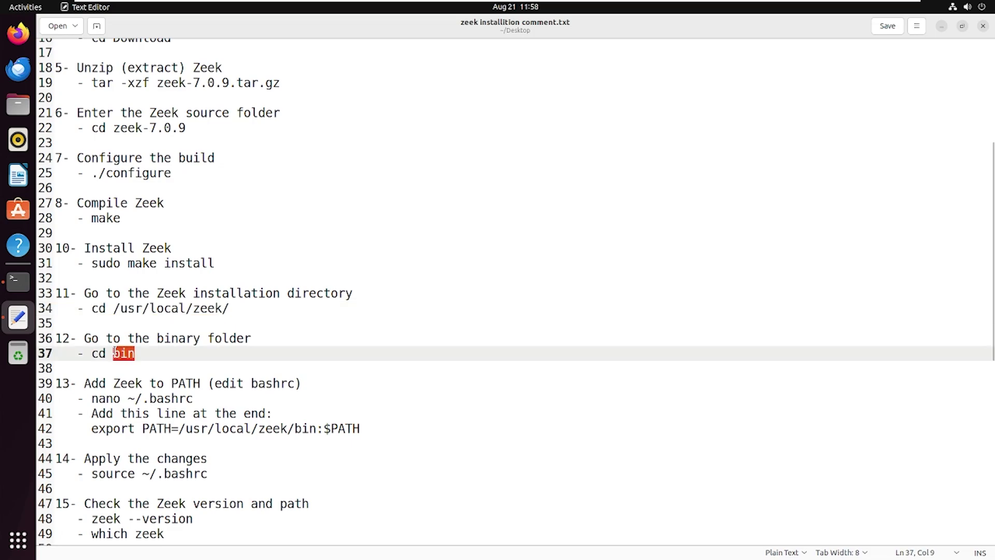
{"action": "left_click", "coordinate": [18, 280]}
{"action": "type", "text": "cd"}
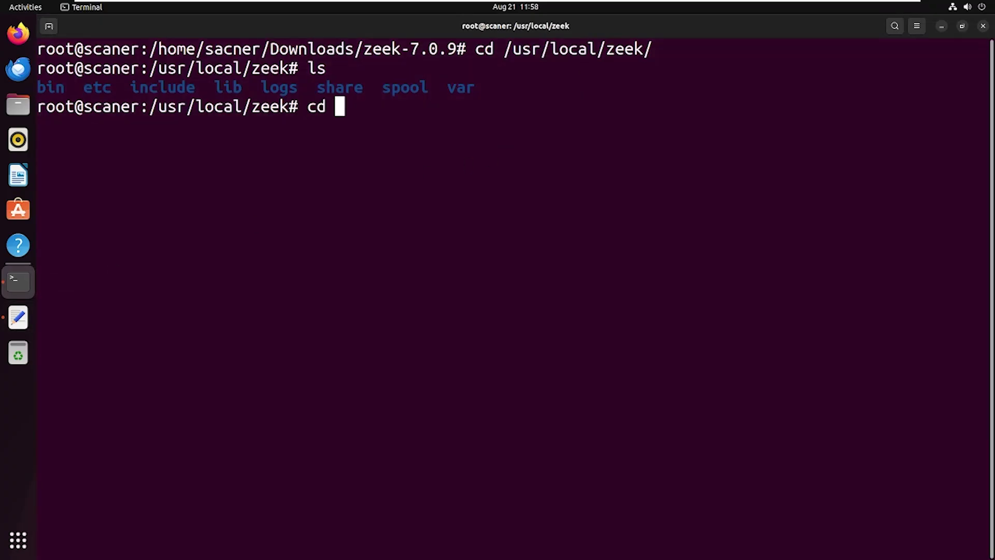
{"action": "key", "text": "BackSpace"}
{"action": "key", "text": "BackSpace"}
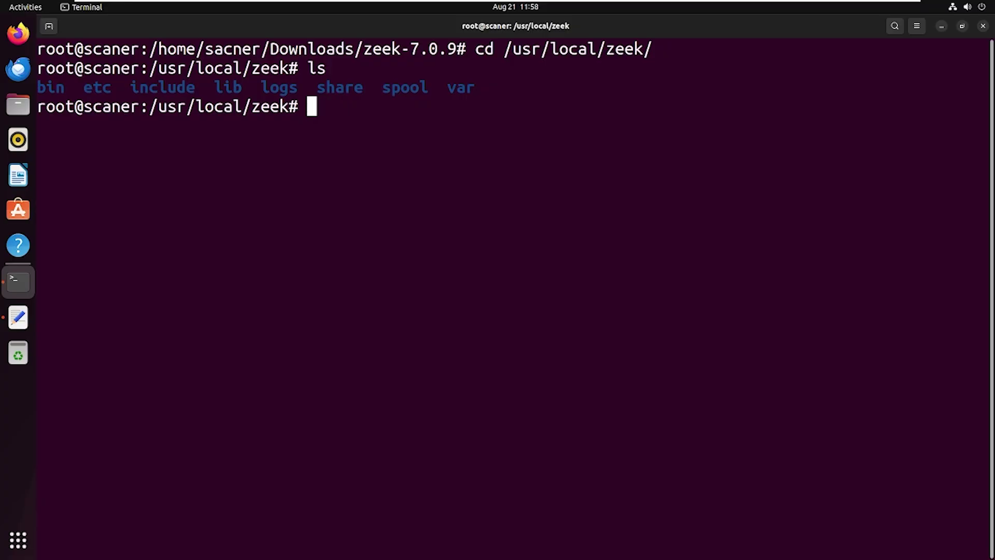
{"action": "type", "text": "cd bi"}
{"action": "key", "text": "Tab"}
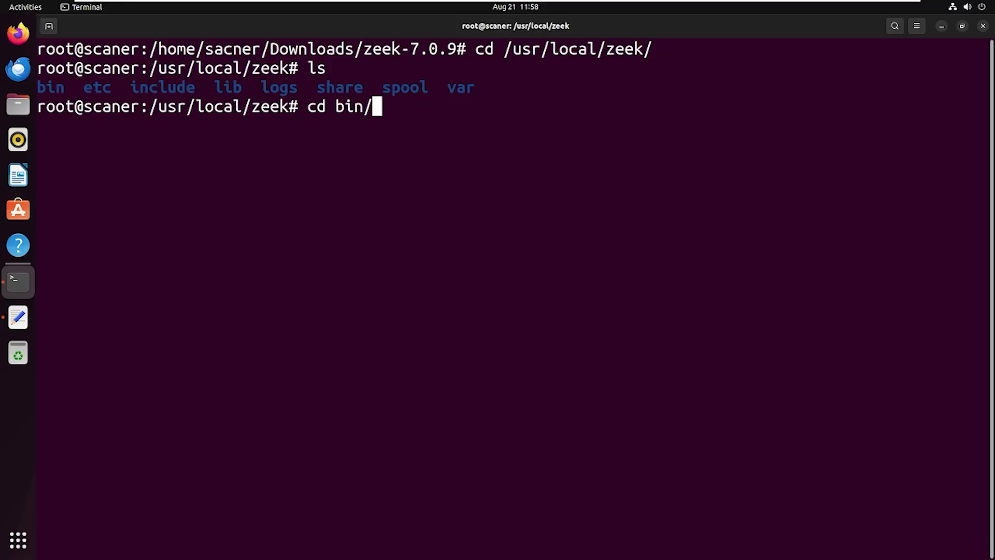
{"action": "key", "text": "Return"}
{"action": "key", "text": "alt+Tab"}
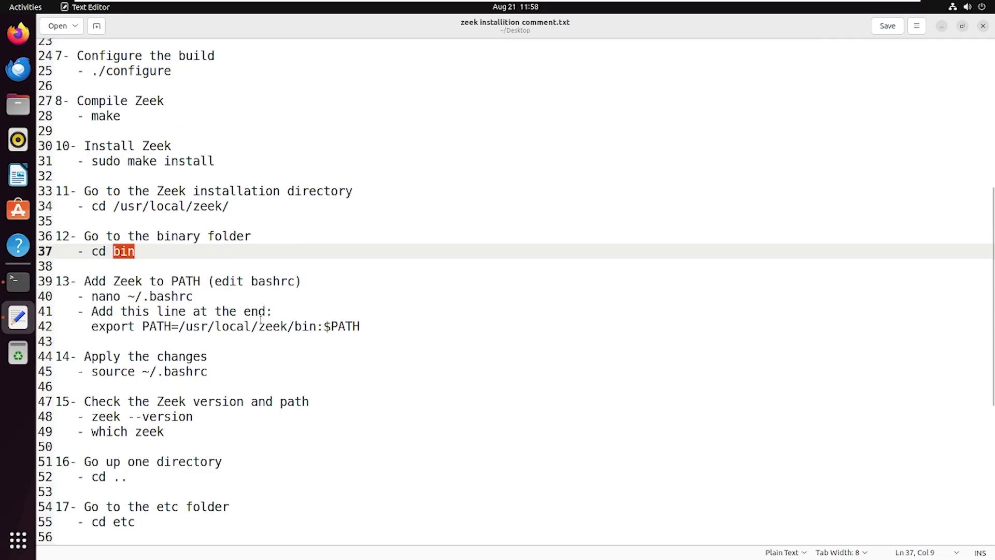
Step: Open the root user's ~/.bashrc in nano using the command copied from the notes
{"action": "mouse_move", "coordinate": [91, 326]}
{"action": "left_mouse_down"}
{"action": "mouse_move", "coordinate": [284, 311]}
{"action": "mouse_move", "coordinate": [347, 328]}
{"action": "left_mouse_up"}
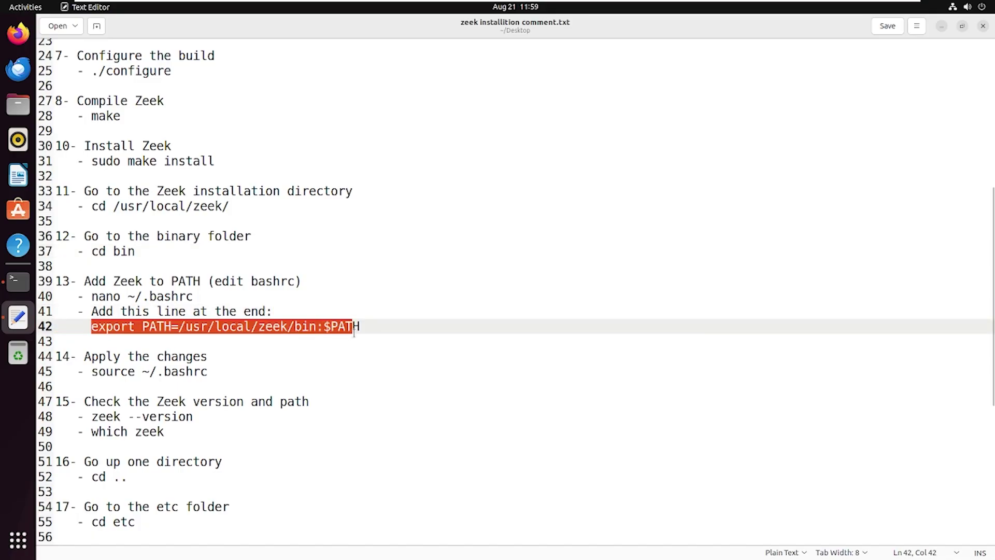
{"action": "left_click_drag", "start_coordinate": [91, 296], "coordinate": [191, 296]}
{"action": "right_click", "coordinate": [191, 296]}
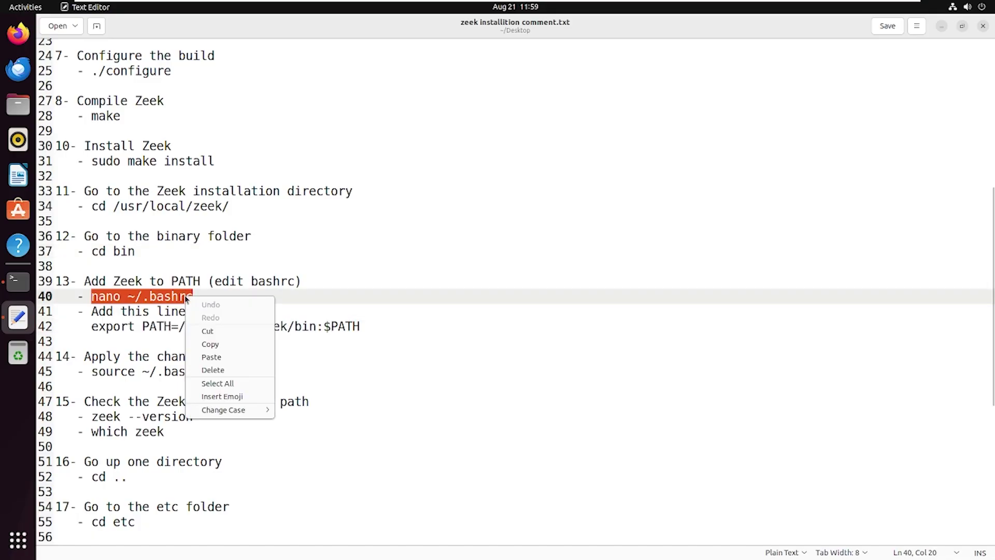
{"action": "left_click", "coordinate": [217, 345]}
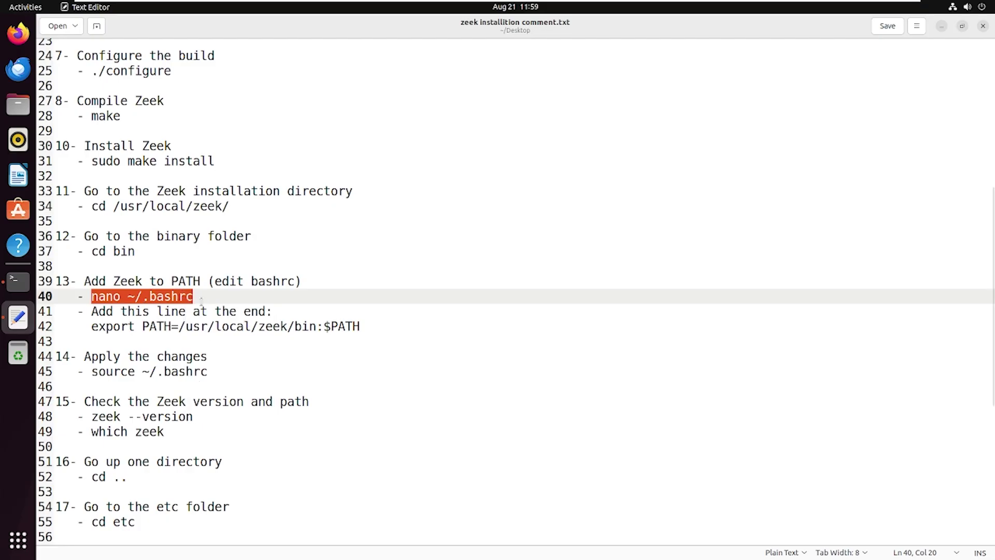
{"action": "left_click", "coordinate": [20, 293]}
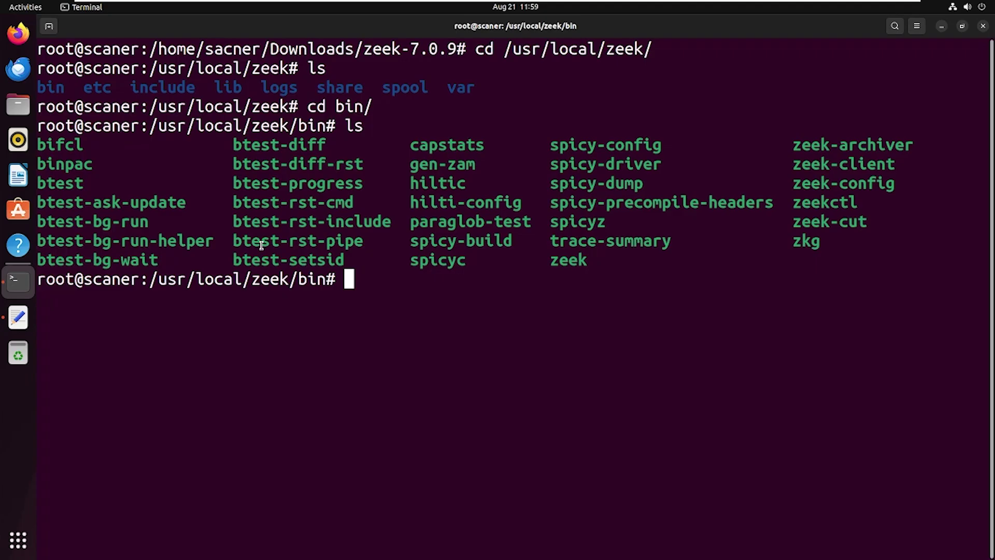
{"action": "right_click", "coordinate": [413, 294]}
{"action": "left_click", "coordinate": [437, 330]}
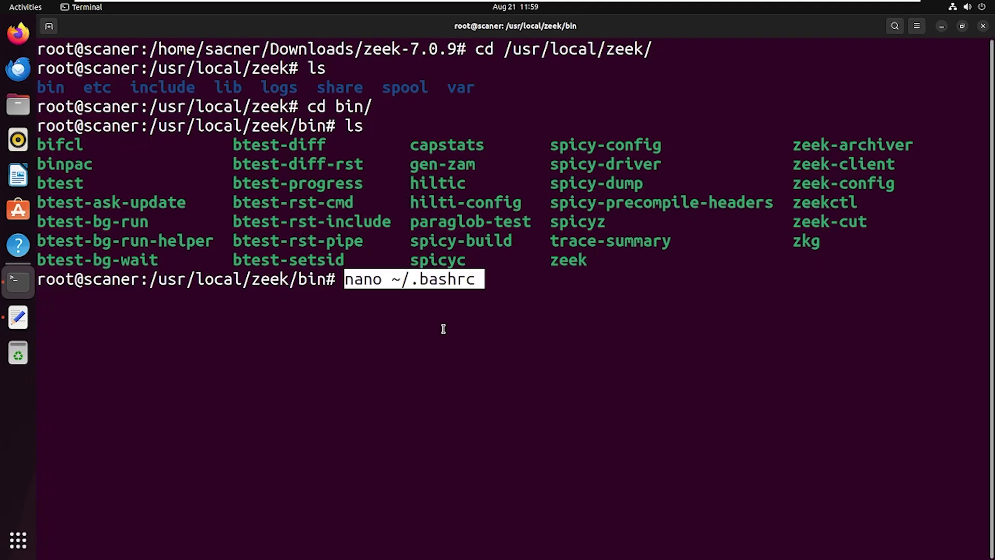
{"action": "key", "text": "Return"}
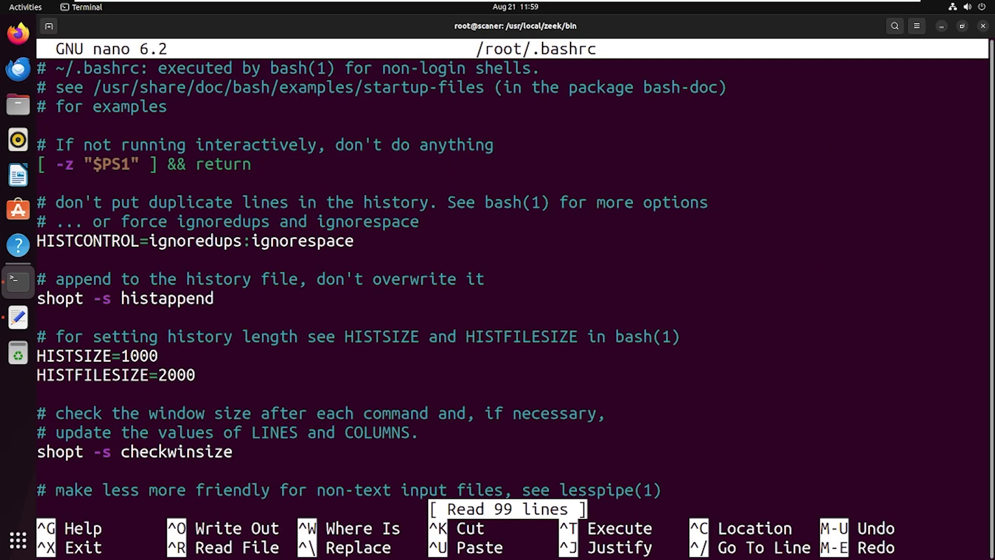
Step: Move down to the end of ~/.bashrc in nano
{"action": "key", "text": "Down"}
{"action": "key", "text": "Down"}
{"action": "key", "text": "Down"}
{"action": "key", "text": "Down"}
{"action": "key", "text": "Down"}
{"action": "key", "text": "Down"}
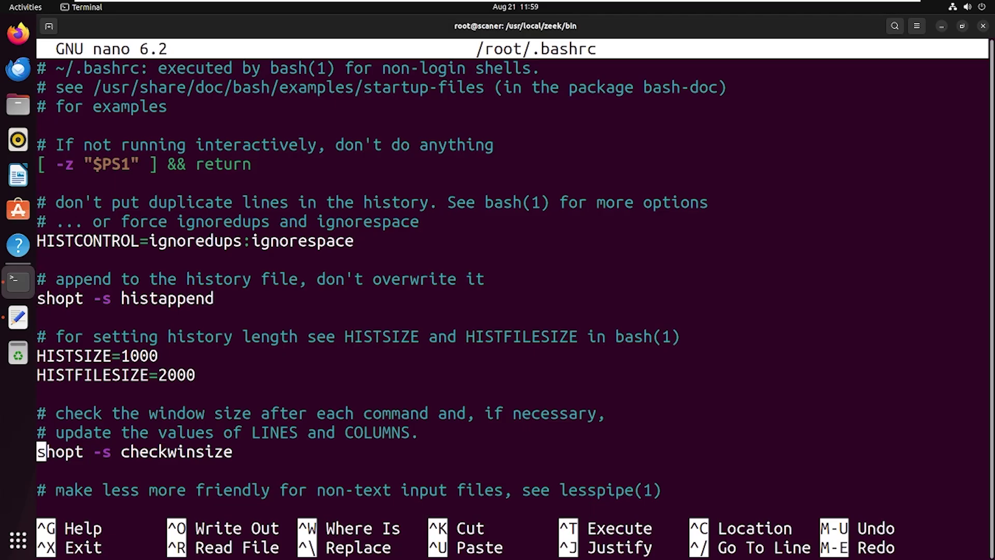
{"action": "key", "text": "Down"}
{"action": "key", "text": "Down"}
{"action": "key", "text": "Down"}
{"action": "key", "text": "Down"}
{"action": "key", "text": "Down"}
{"action": "key", "text": "Down"}
{"action": "key", "text": "Down"}
{"action": "key", "text": "Down"}
{"action": "key", "text": "Down"}
{"action": "key", "text": "Down"}
{"action": "key", "text": "Down"}
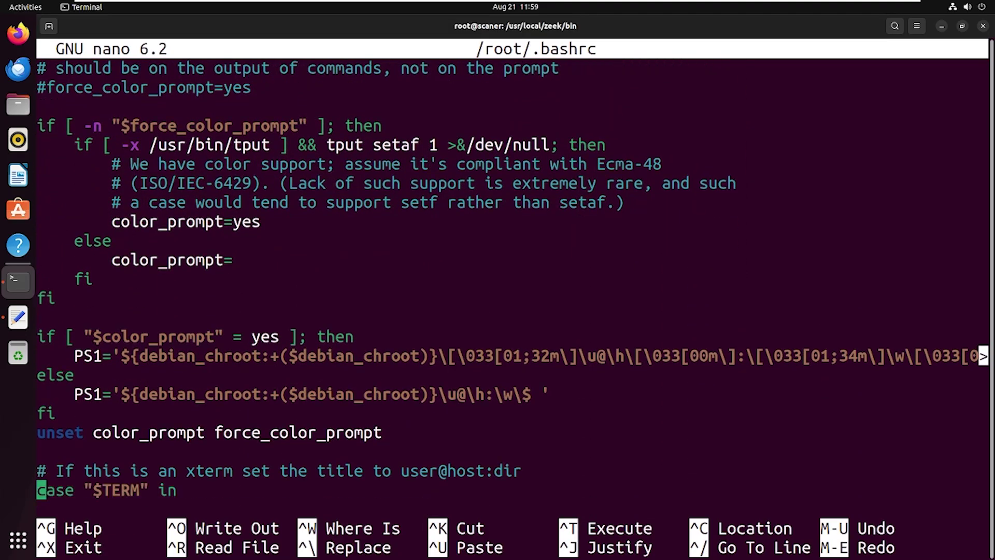
{"action": "key", "text": "Down"}
{"action": "key", "text": "Down"}
{"action": "key", "text": "Down"}
{"action": "key", "text": "Down"}
{"action": "key", "text": "Down"}
{"action": "key", "text": "Down"}
{"action": "key", "text": "Down"}
{"action": "key", "text": "Down"}
{"action": "key", "text": "Down"}
{"action": "key", "text": "Down"}
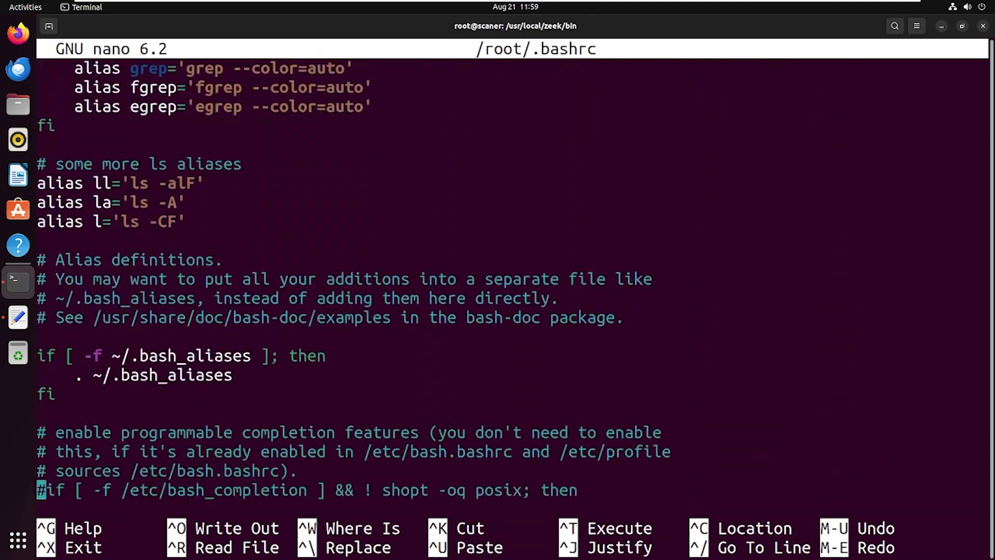
{"action": "key", "text": "Down"}
{"action": "key", "text": "Down"}
{"action": "key", "text": "Down"}
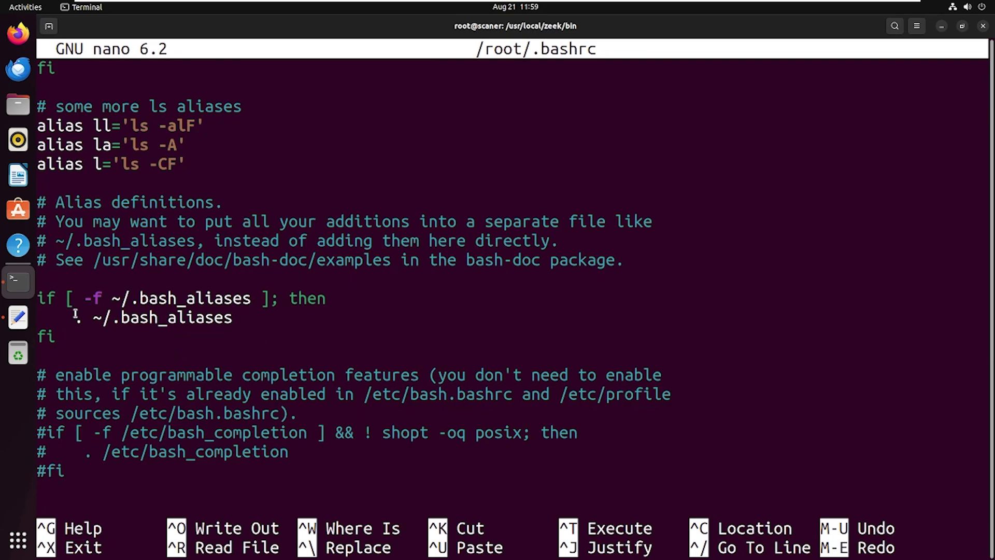
{"action": "left_click", "coordinate": [18, 316]}
{"action": "left_click", "coordinate": [113, 327]}
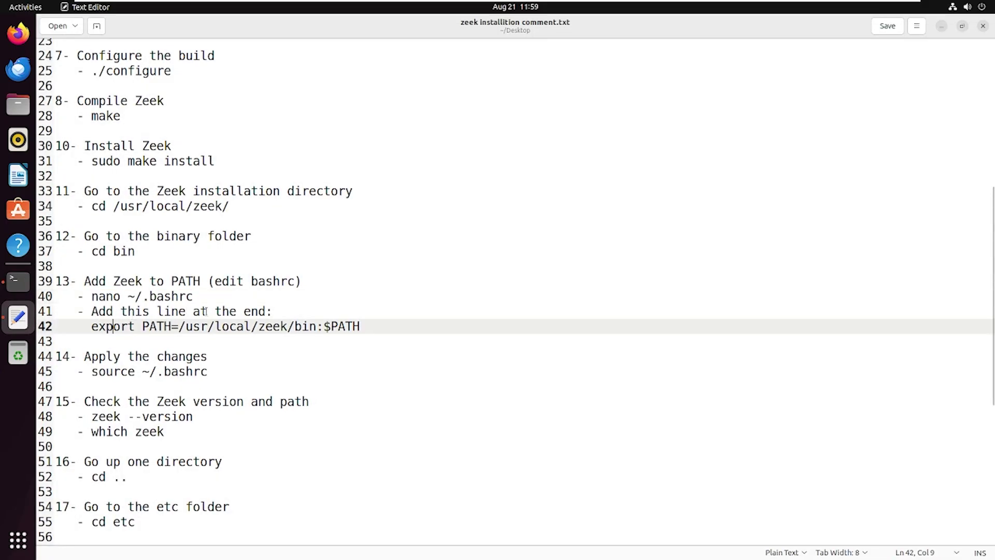
Step: Paste export PATH=/usr/local/zeek/bin:$PATH at the end of ~/.bashrc
{"action": "left_click_drag", "start_coordinate": [91, 326], "coordinate": [366, 327]}
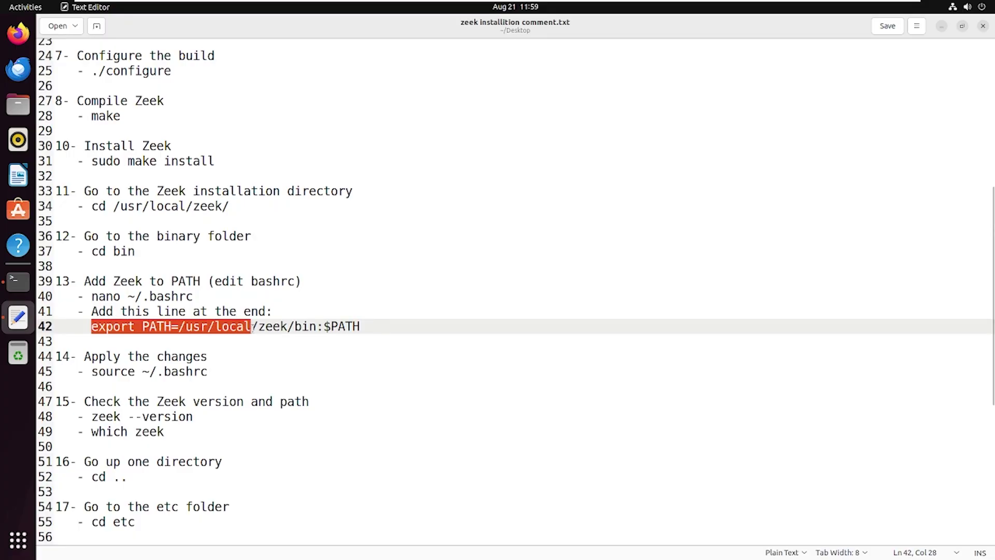
{"action": "right_click", "coordinate": [345, 327]}
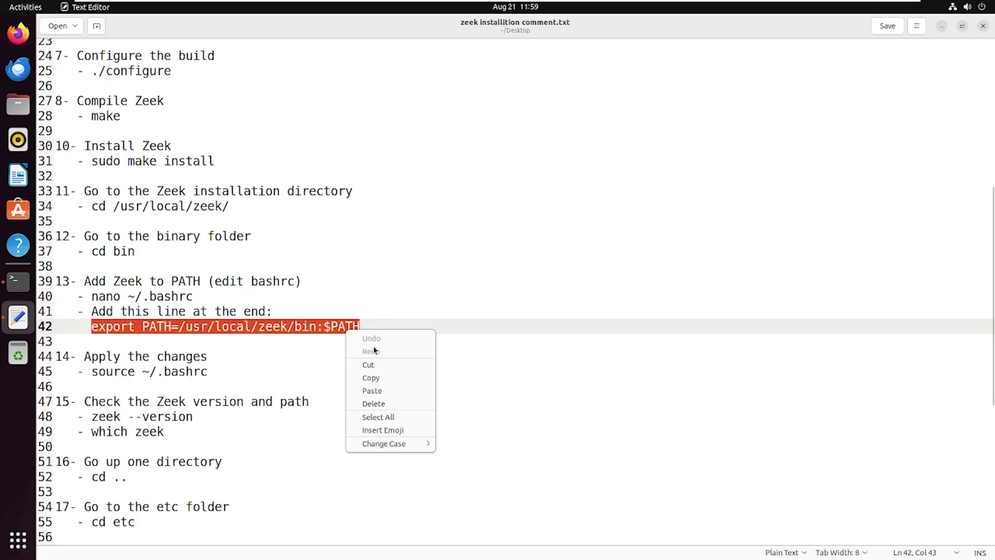
{"action": "left_click", "coordinate": [383, 375]}
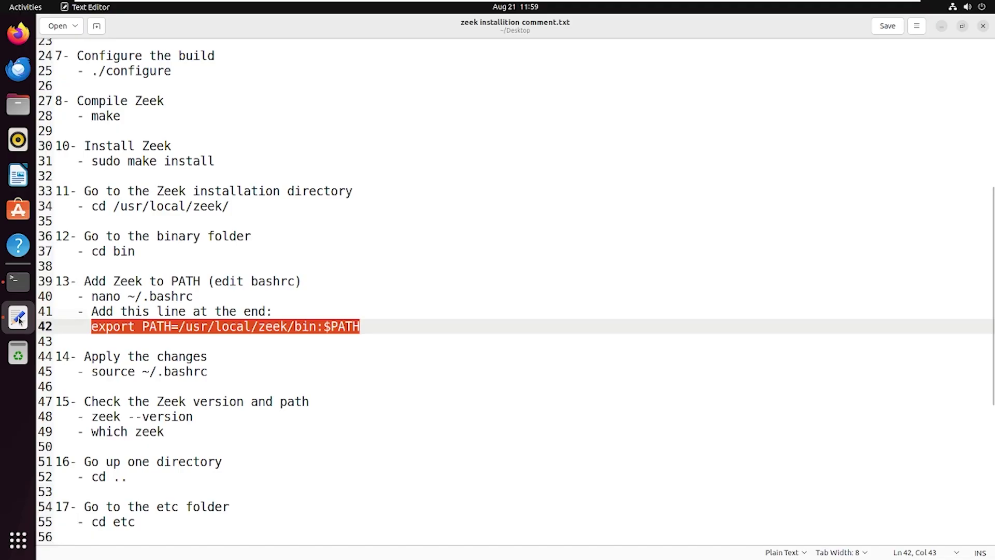
{"action": "left_click", "coordinate": [18, 280]}
{"action": "right_click", "coordinate": [159, 480]}
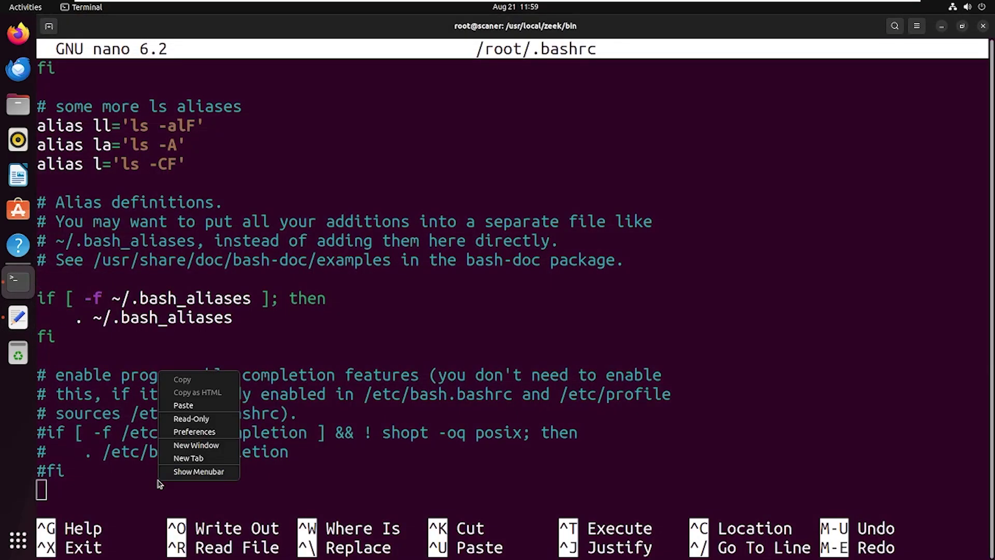
{"action": "left_click", "coordinate": [204, 406]}
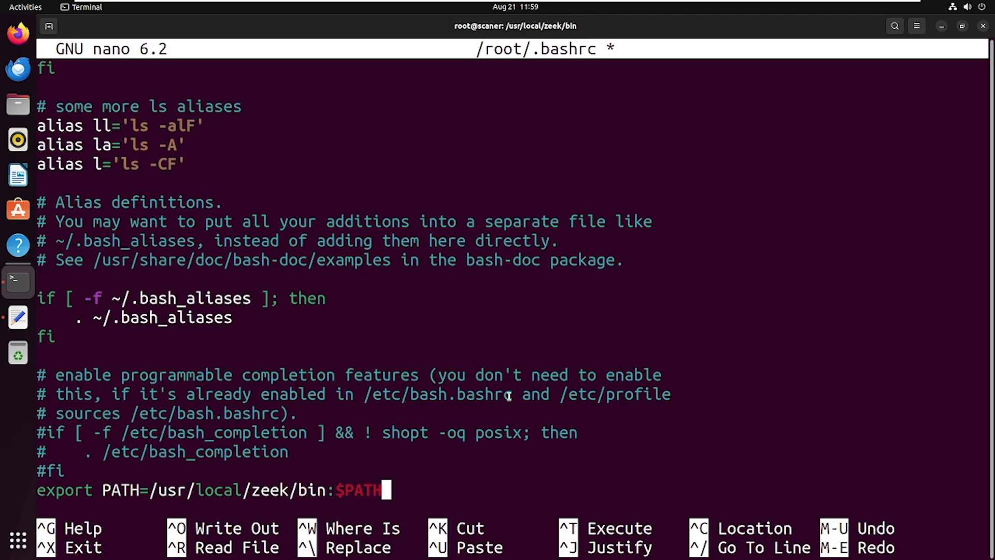
Step: Save /root/.bashrc (100 lines written) and exit nano
{"action": "key", "text": "ctrl+o"}
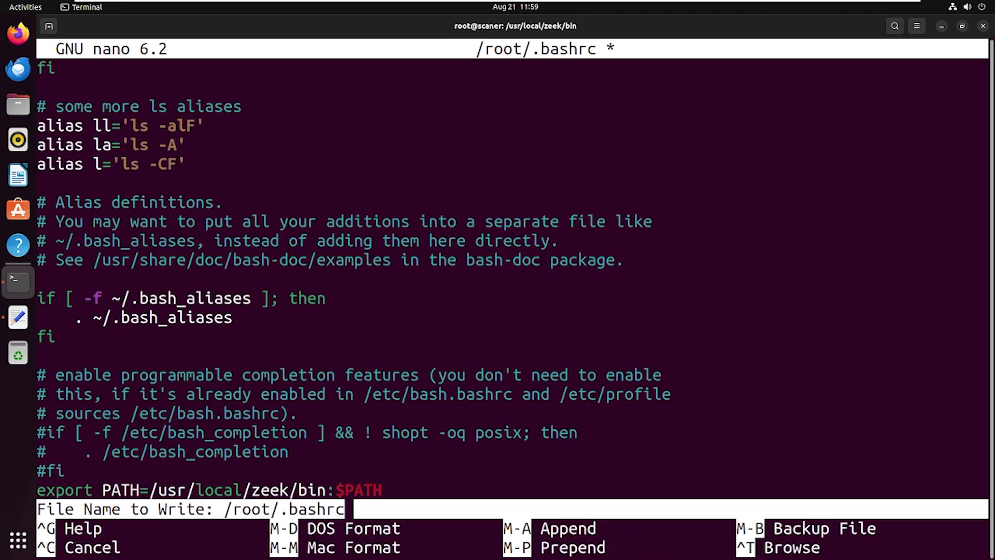
{"action": "key", "text": "Return"}
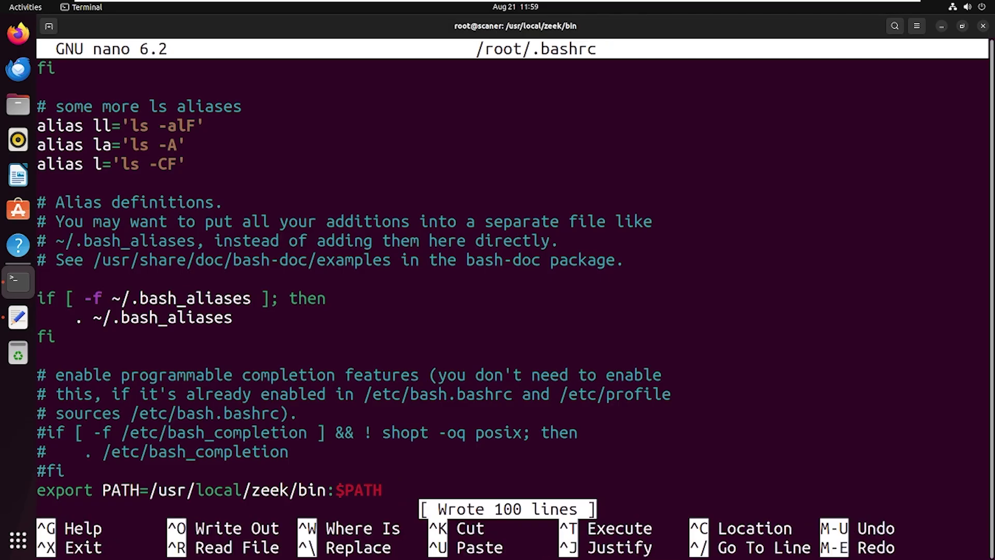
{"action": "key", "text": "ctrl+x"}
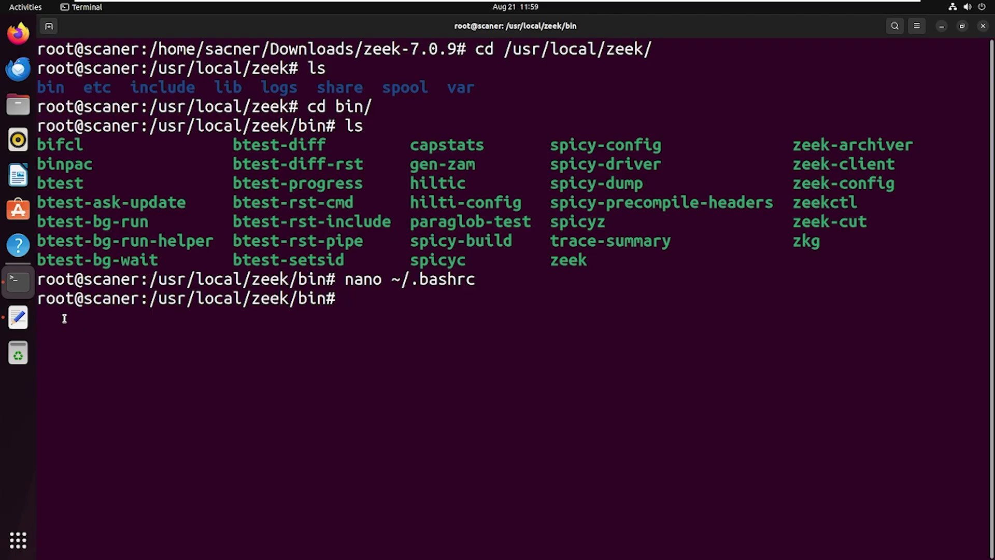
Step: Run source ~/.bashrc in the root shell to load the updated PATH
{"action": "left_click", "coordinate": [18, 317]}
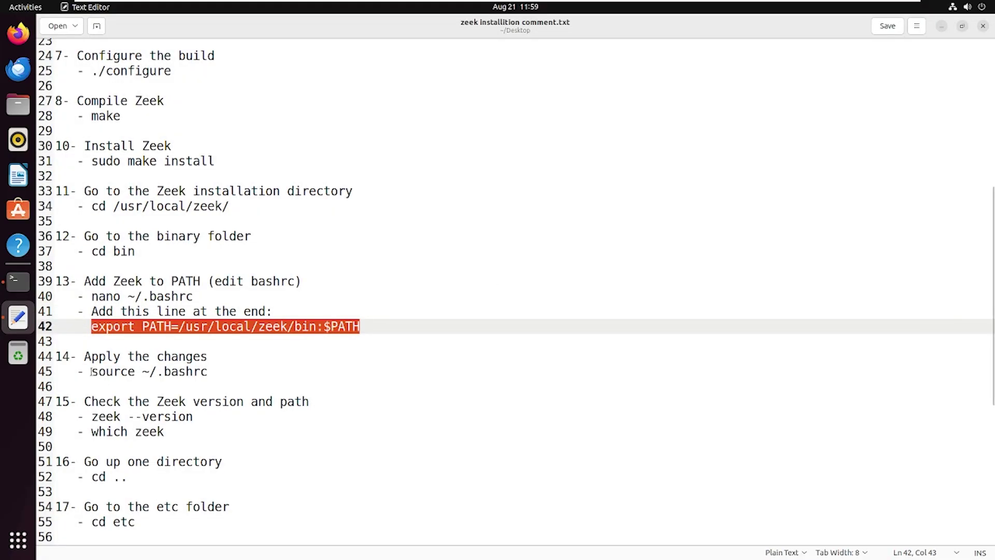
{"action": "left_click_drag", "start_coordinate": [92, 372], "coordinate": [210, 372]}
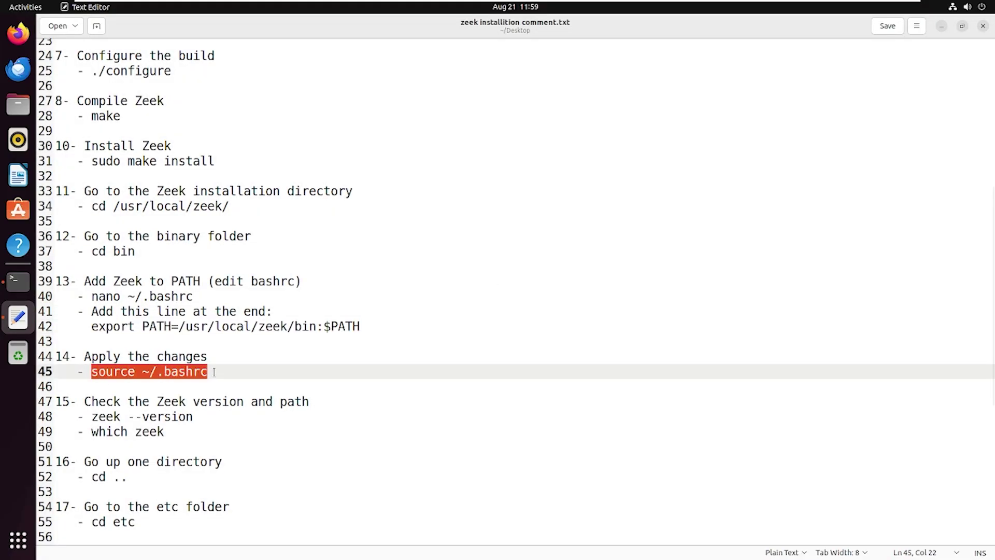
{"action": "right_click", "coordinate": [197, 374]}
{"action": "left_click", "coordinate": [233, 424]}
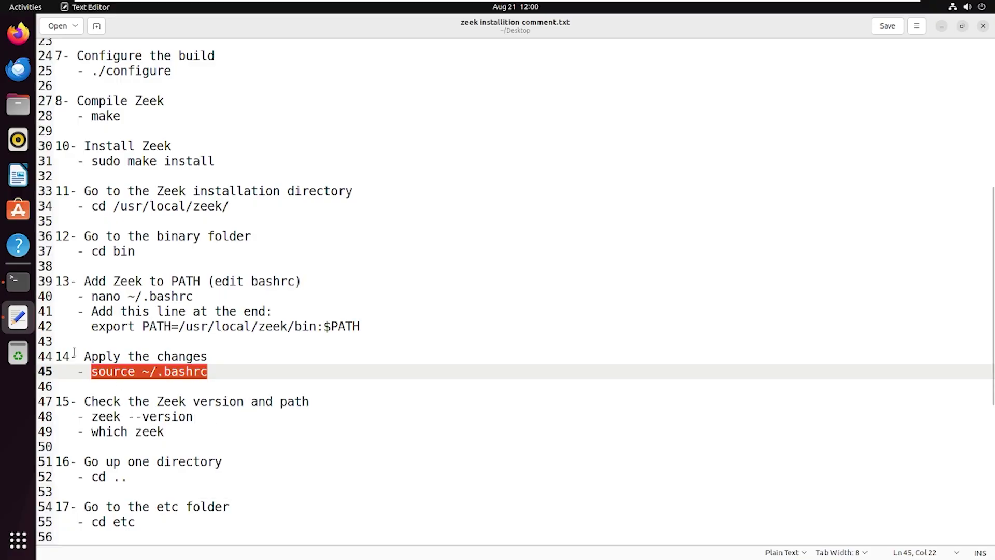
{"action": "left_click", "coordinate": [19, 281]}
{"action": "right_click", "coordinate": [498, 318]}
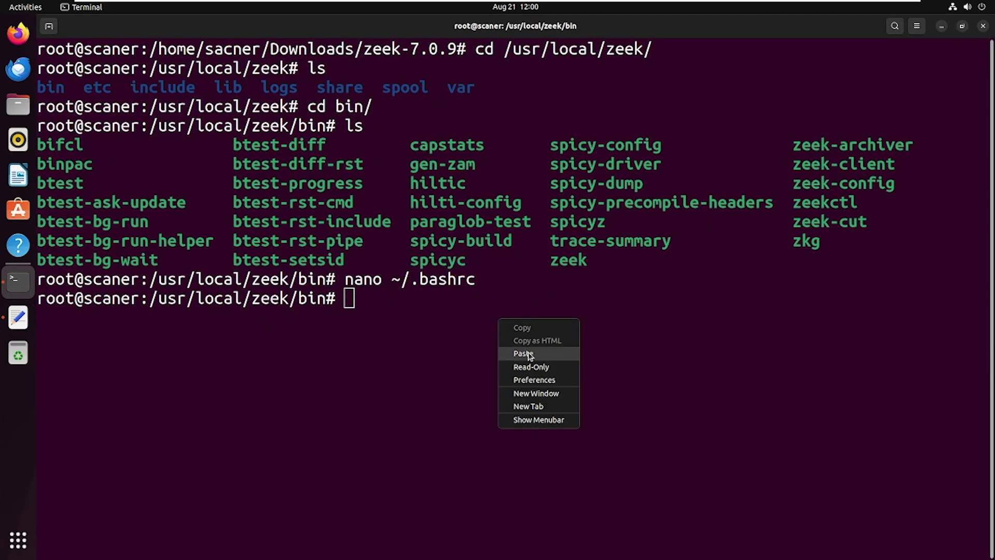
{"action": "left_click", "coordinate": [531, 353]}
{"action": "key", "text": "Return"}
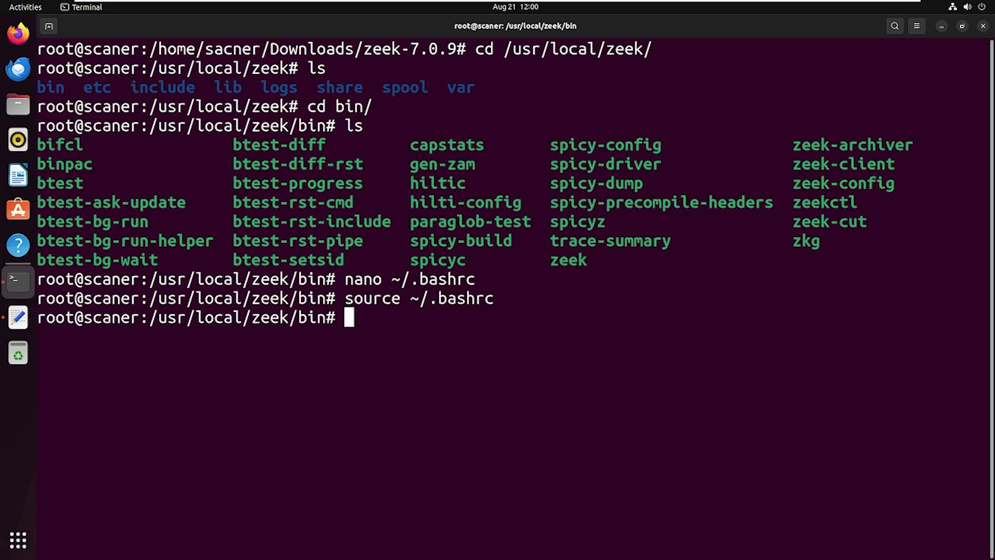
{"action": "left_click", "coordinate": [17, 317]}
{"action": "scroll", "coordinate": [261, 273], "scroll_direction": "down", "scroll_amount": 5}
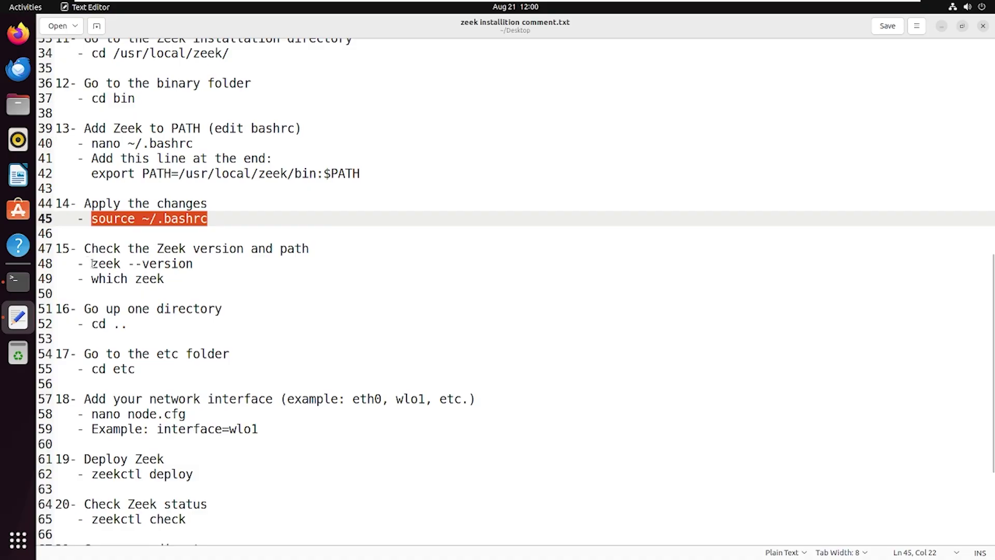
Step: Run zeek --version, which reports Zeek 7.0.9
{"action": "left_click_drag", "start_coordinate": [91, 264], "coordinate": [193, 263]}
{"action": "right_click", "coordinate": [186, 267]}
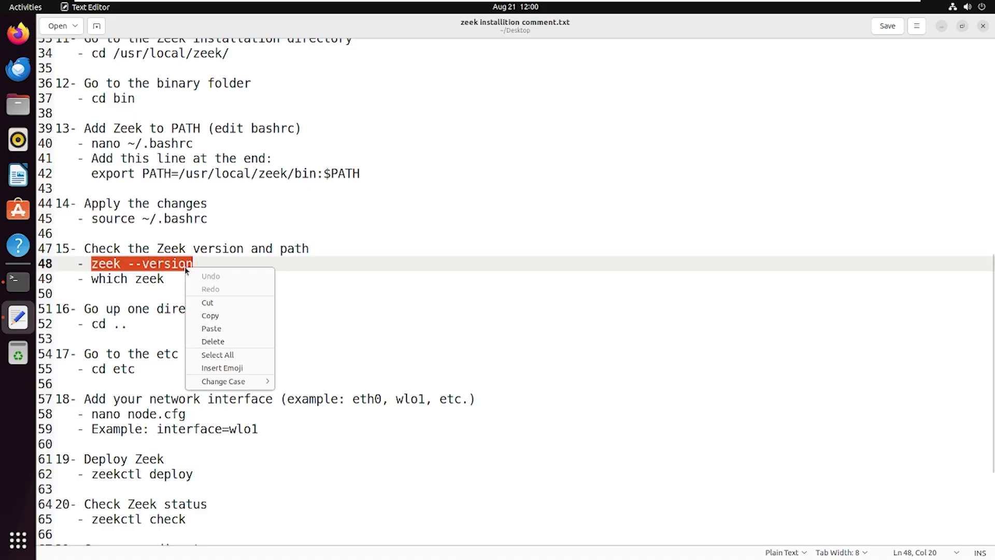
{"action": "left_click", "coordinate": [210, 316]}
{"action": "left_click", "coordinate": [18, 279]}
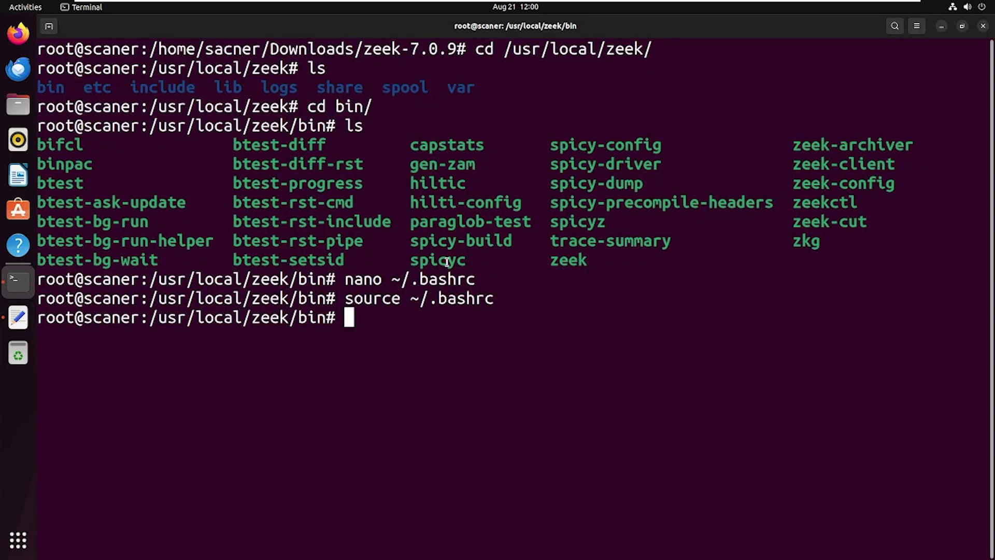
{"action": "right_click", "coordinate": [423, 319]}
{"action": "left_click", "coordinate": [443, 360]}
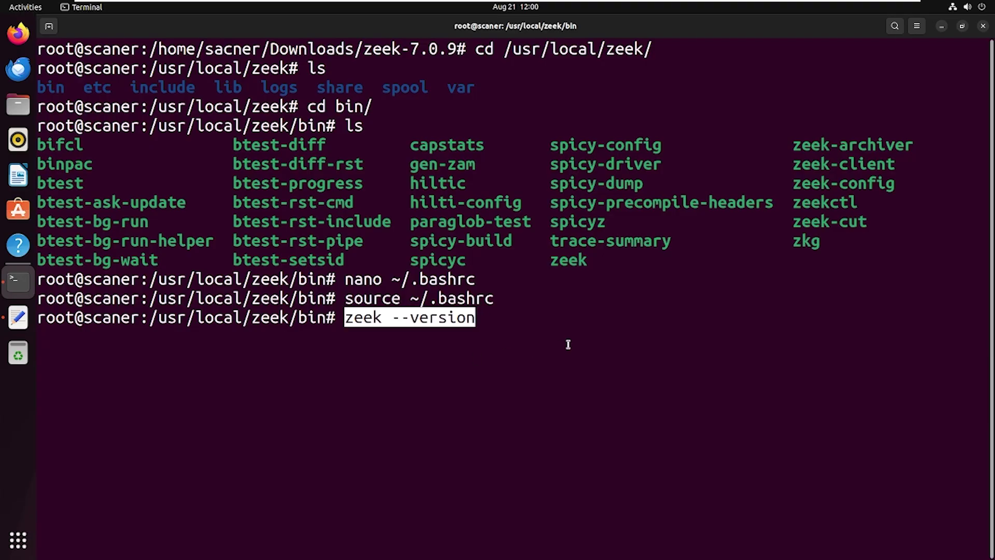
{"action": "key", "text": "Return"}
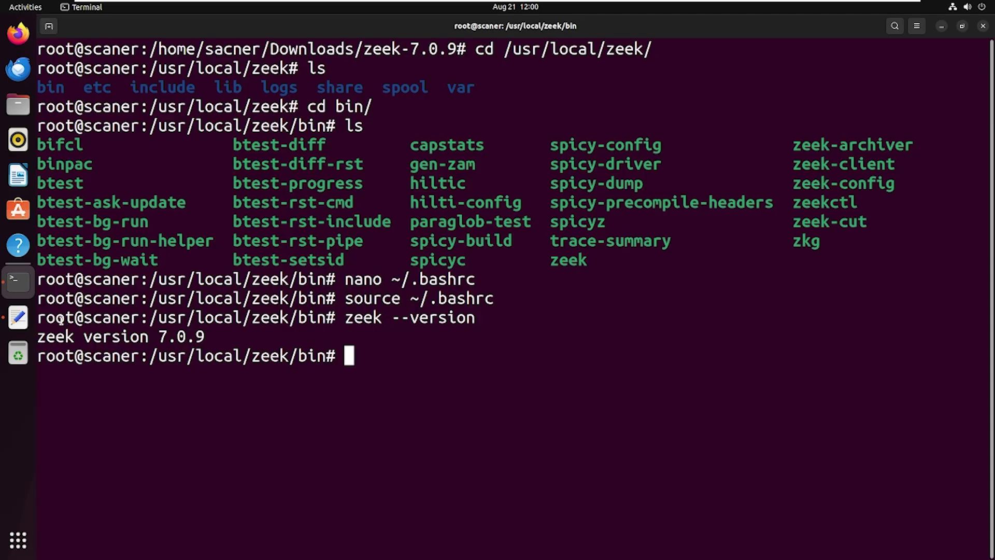
Step: Run which zeek, confirming it resolves to /usr/local/zeek/bin/zeek
{"action": "left_click", "coordinate": [18, 318]}
{"action": "left_click", "coordinate": [132, 278]}
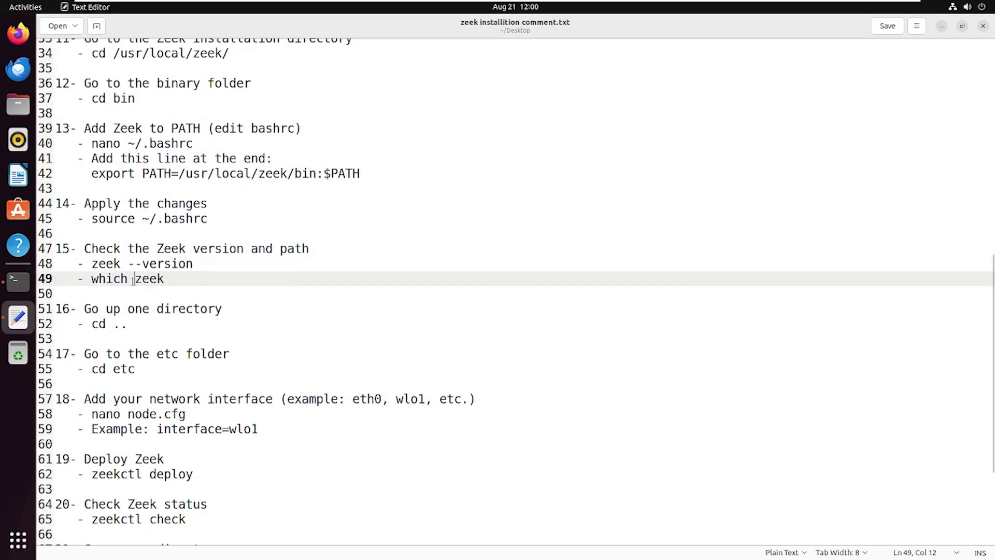
{"action": "left_click_drag", "start_coordinate": [92, 278], "coordinate": [164, 279]}
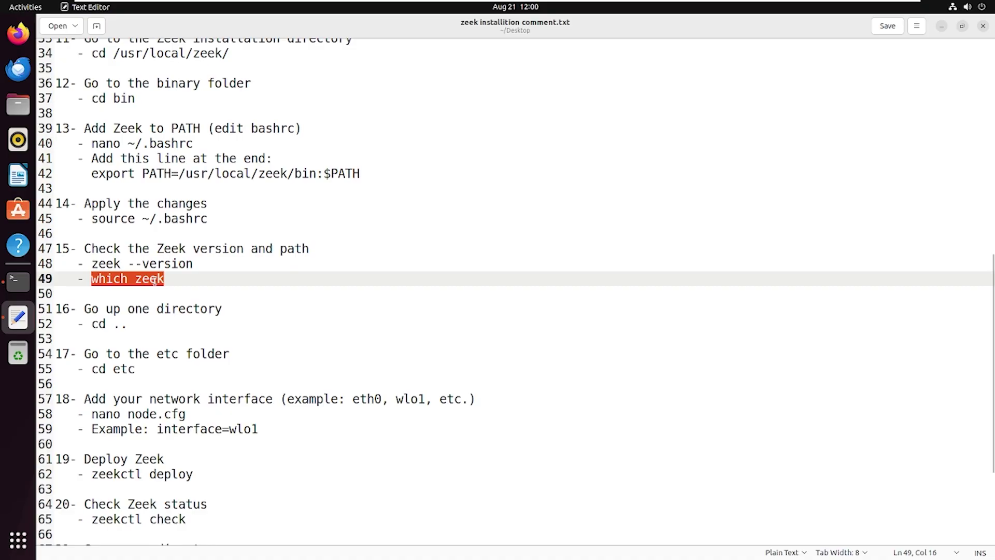
{"action": "right_click", "coordinate": [155, 281]}
{"action": "left_click", "coordinate": [177, 330]}
{"action": "left_click", "coordinate": [18, 280]}
{"action": "right_click", "coordinate": [363, 358]}
{"action": "left_click", "coordinate": [381, 399]}
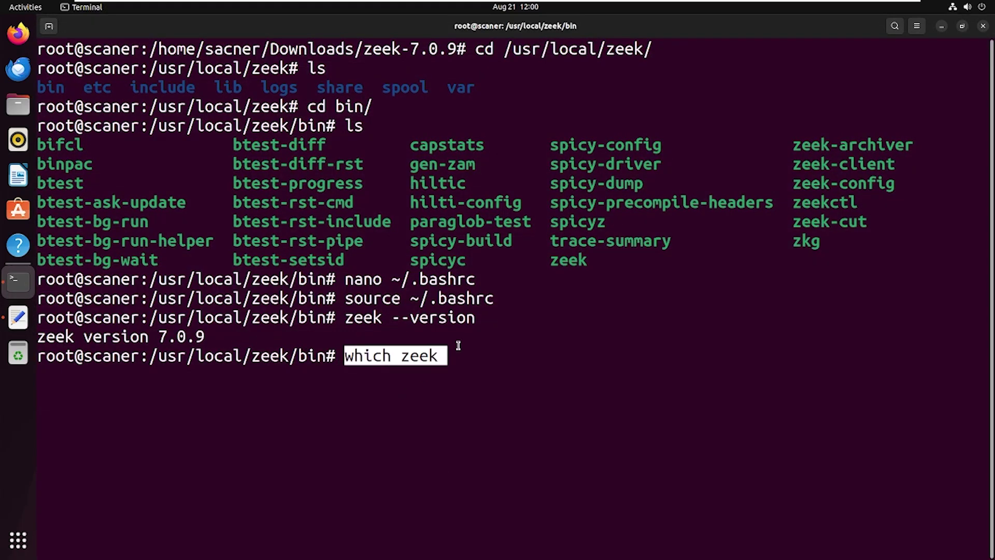
{"action": "key", "text": "Return"}
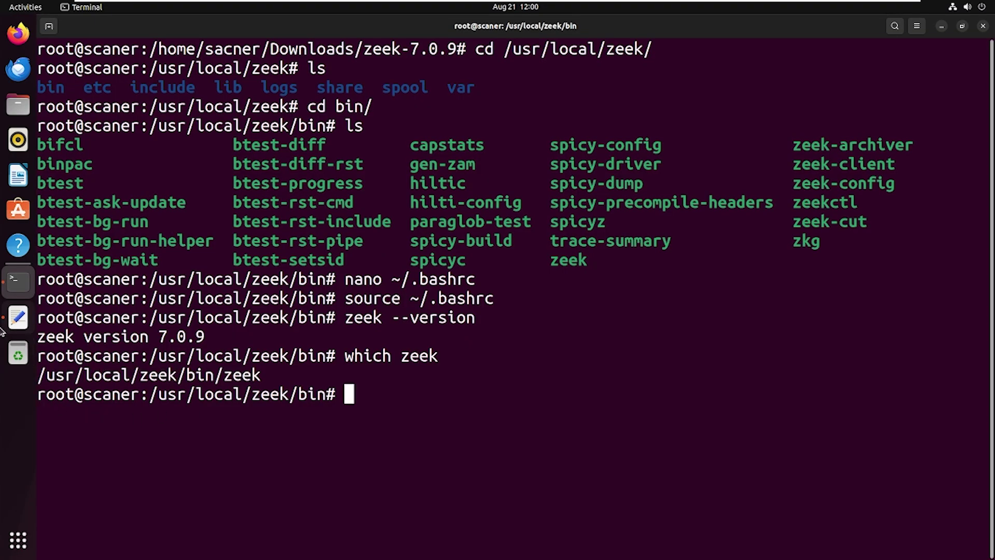
{"action": "left_click", "coordinate": [17, 327]}
{"action": "scroll", "coordinate": [264, 275], "scroll_direction": "down", "scroll_amount": 2}
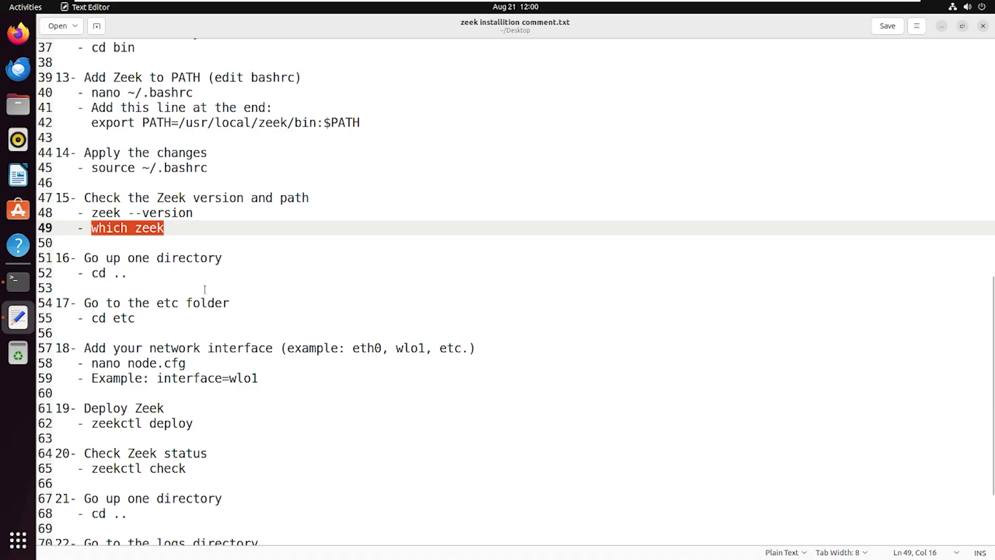
Step: Run cd .., ls, cd etc/, ls to show networks.cfg, node.cfg, zeekctl.cfg, then clear
{"action": "left_click", "coordinate": [28, 289]}
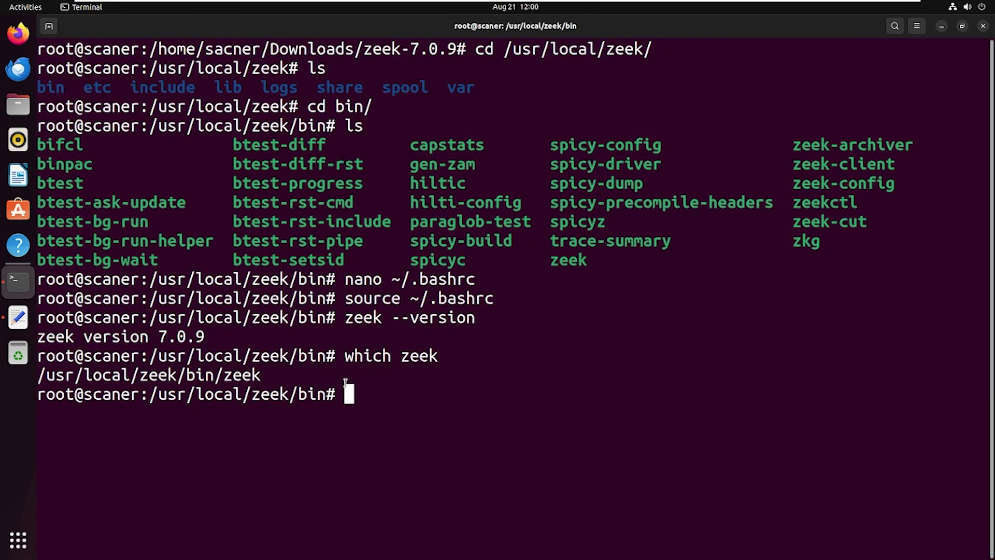
{"action": "type", "text": "cd"}
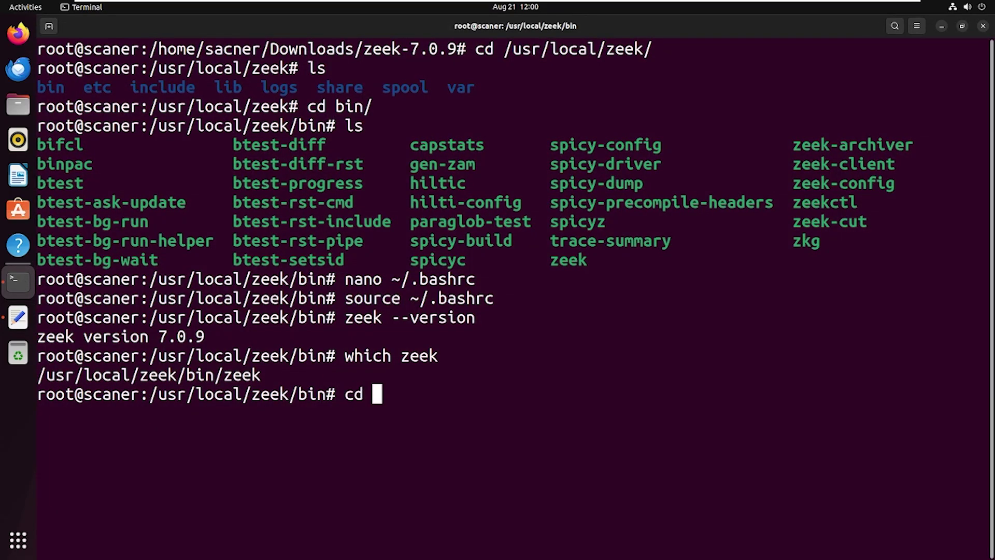
{"action": "type", "text": " .."}
{"action": "key", "text": "Return"}
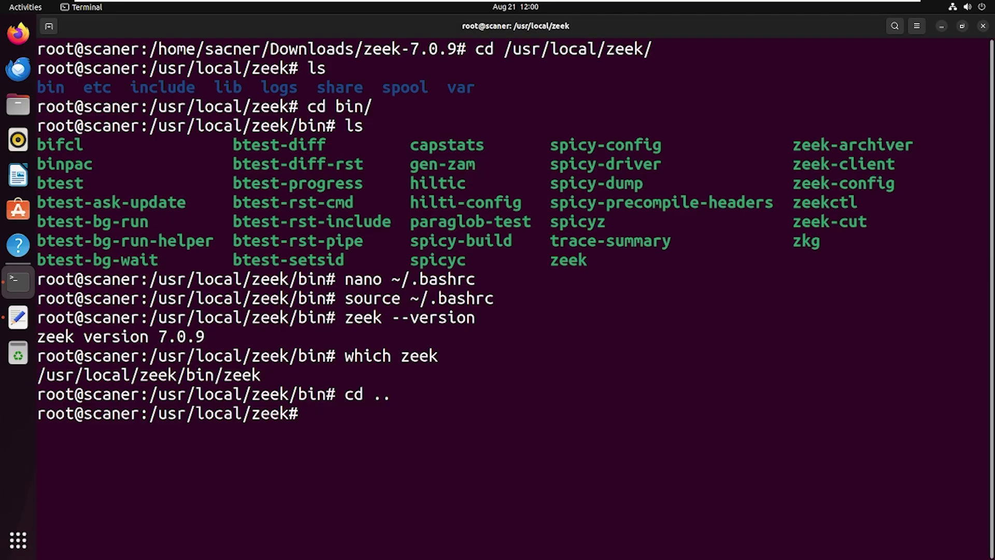
{"action": "type", "text": "ls"}
{"action": "key", "text": "Return"}
{"action": "type", "text": "cd etc/"}
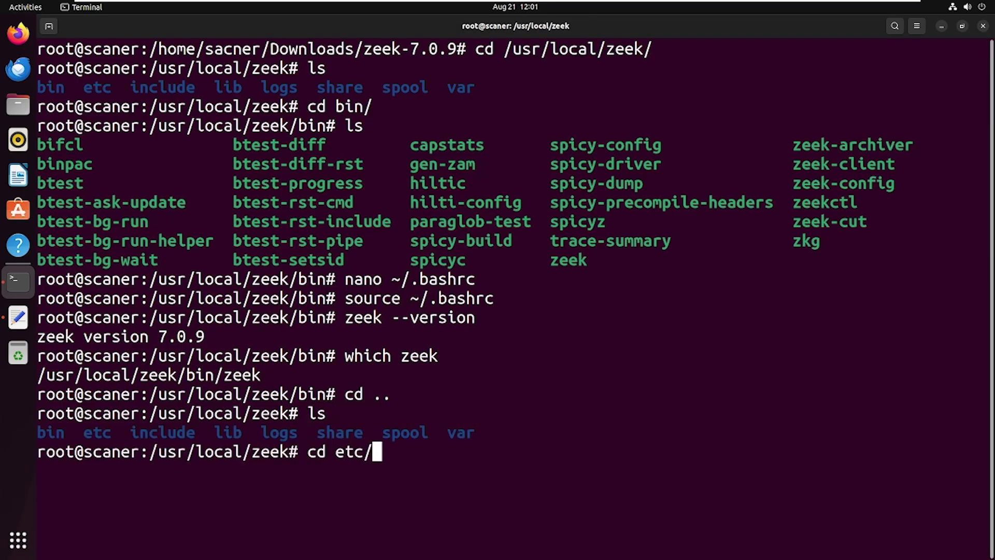
{"action": "key", "text": "Return"}
{"action": "type", "text": "ls"}
{"action": "key", "text": "Return"}
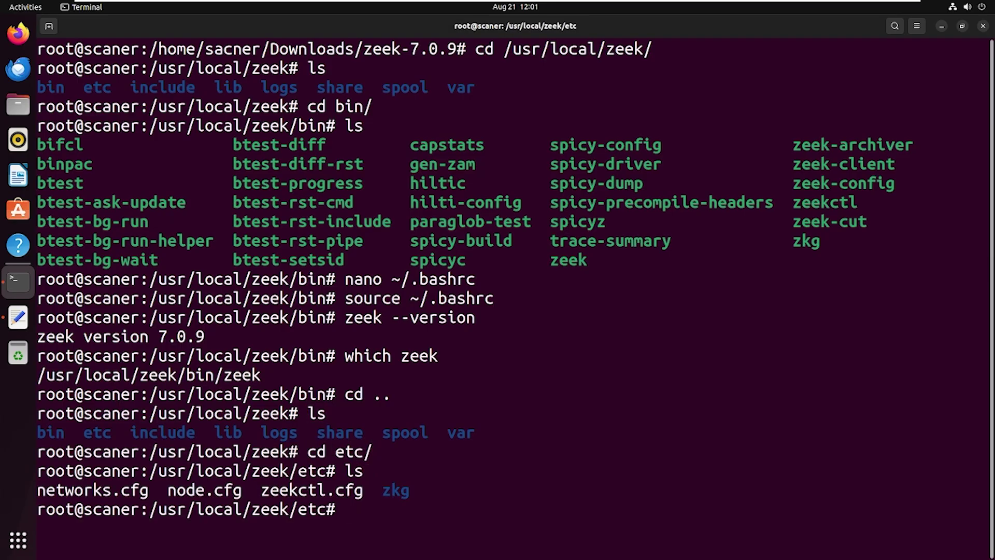
{"action": "type", "text": "clear"}
{"action": "key", "text": "Return"}
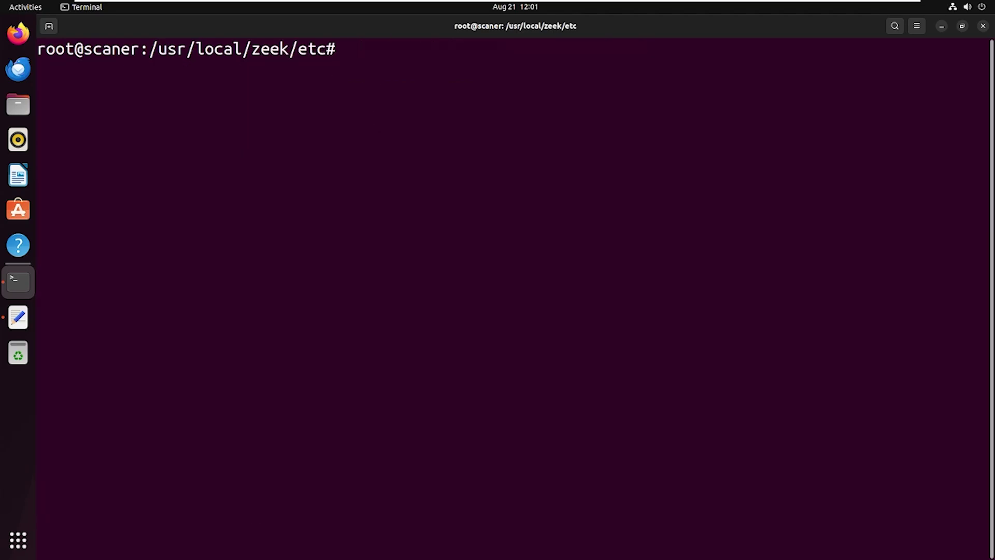
Step: Copy the nano node.cfg command from line 58 of the notes
{"action": "left_click", "coordinate": [18, 317]}
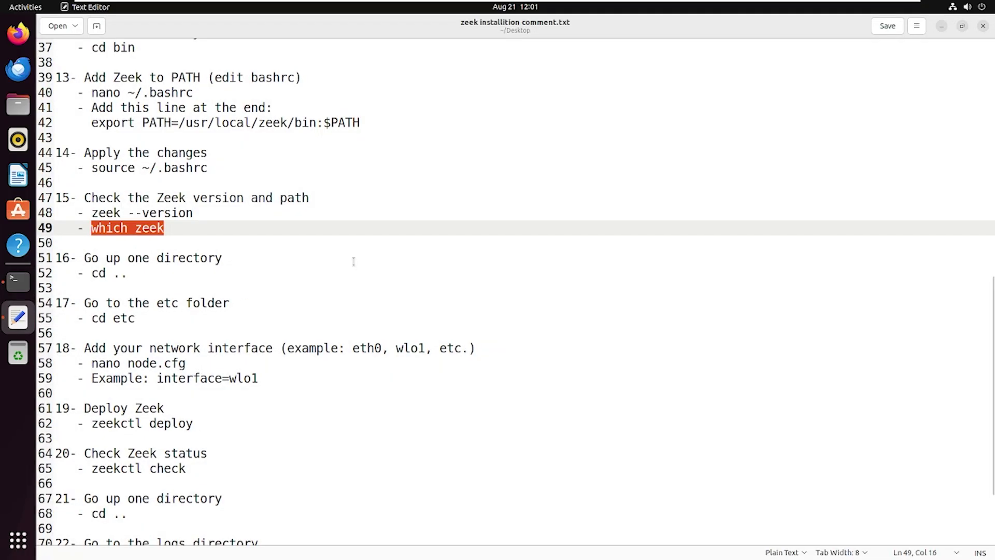
{"action": "scroll", "coordinate": [306, 251], "scroll_direction": "down", "scroll_amount": 1}
{"action": "left_click", "coordinate": [113, 267]}
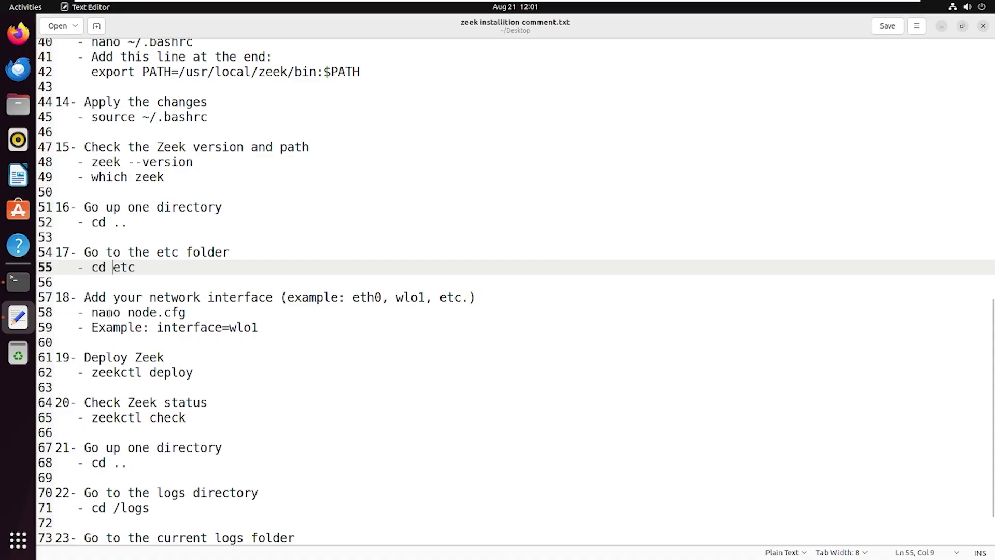
{"action": "left_click_drag", "start_coordinate": [92, 312], "coordinate": [194, 311]}
{"action": "right_click", "coordinate": [166, 312]}
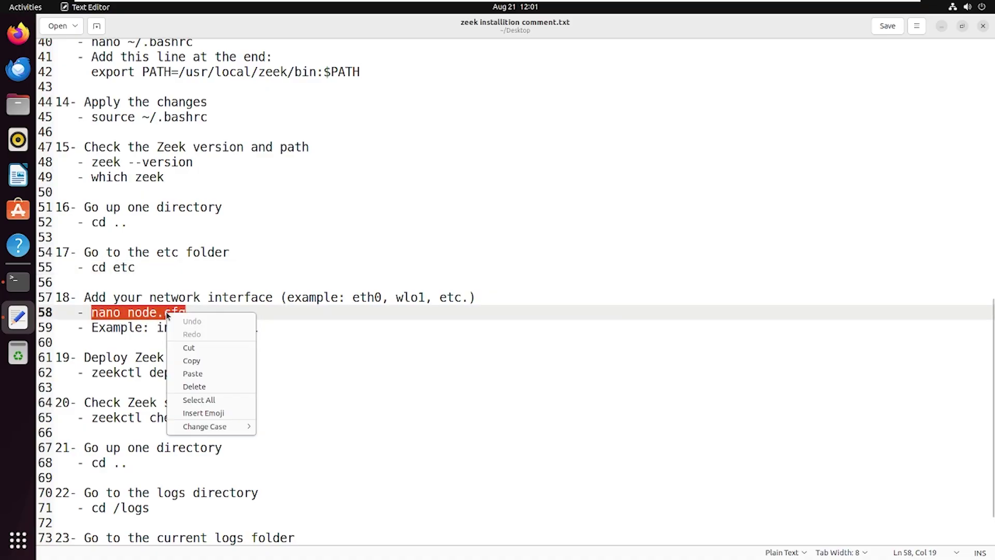
{"action": "left_click", "coordinate": [198, 358]}
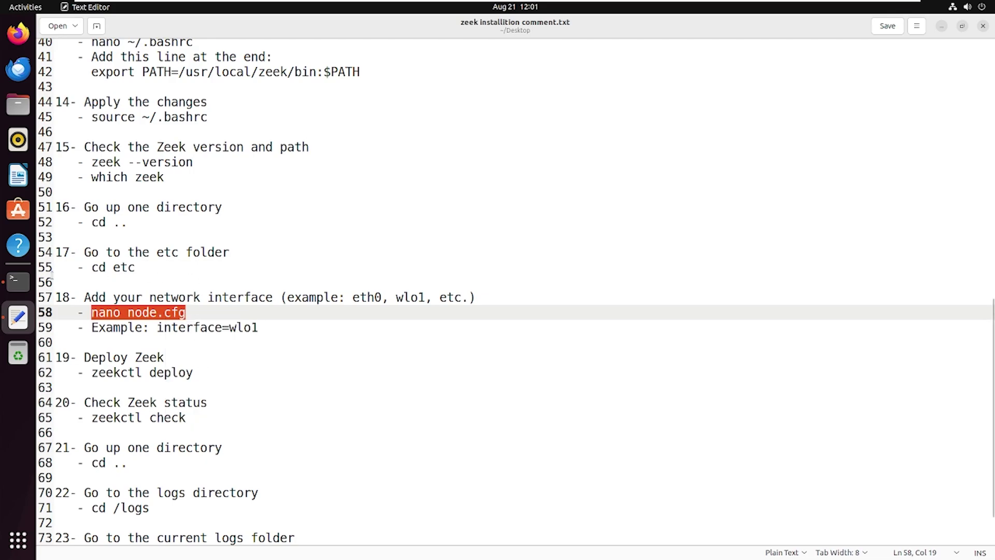
Step: Try ifconfig, find it missing, and run apt install net-tools
{"action": "left_click", "coordinate": [19, 281]}
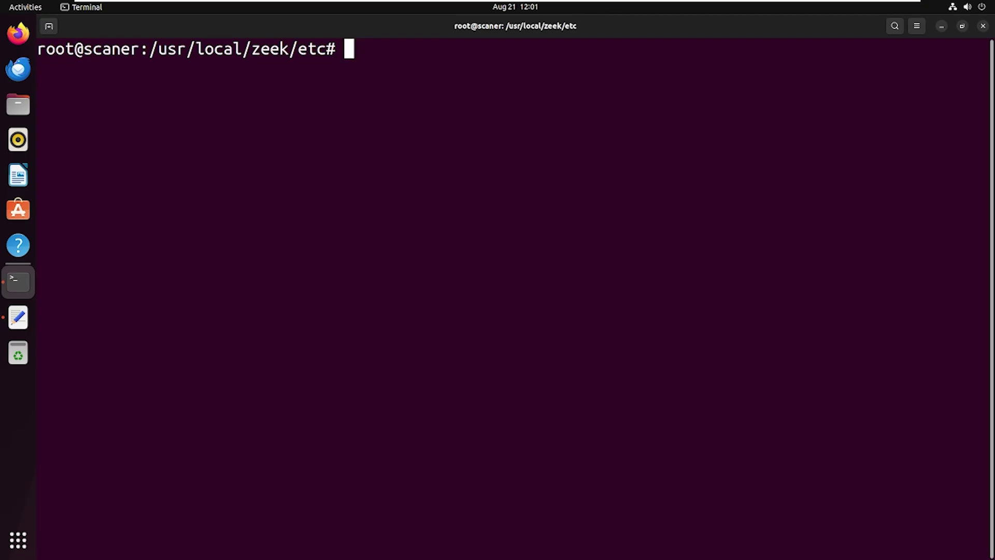
{"action": "type", "text": "if"}
{"action": "type", "text": "config"}
{"action": "key", "text": "Return"}
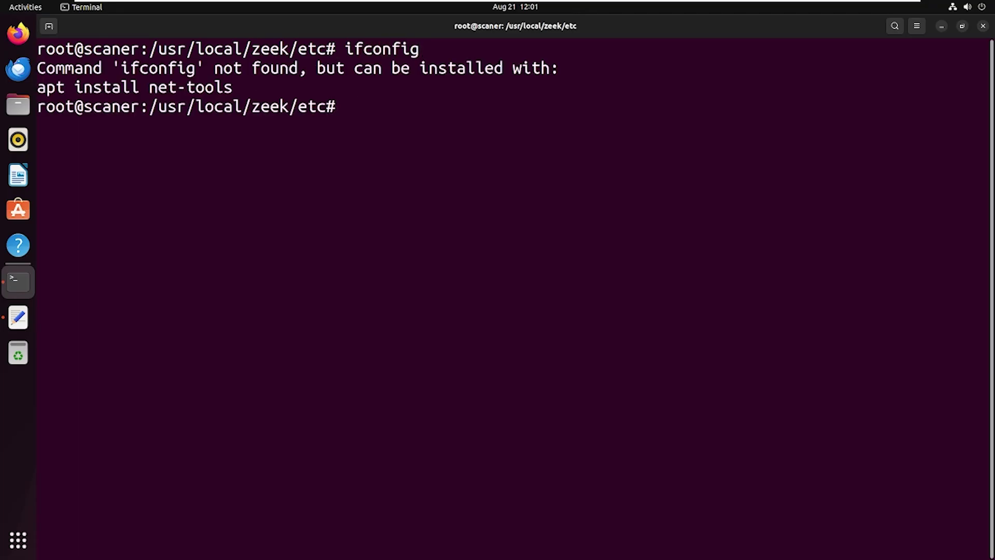
{"action": "type", "text": "apt "}
{"action": "type", "text": "isn"}
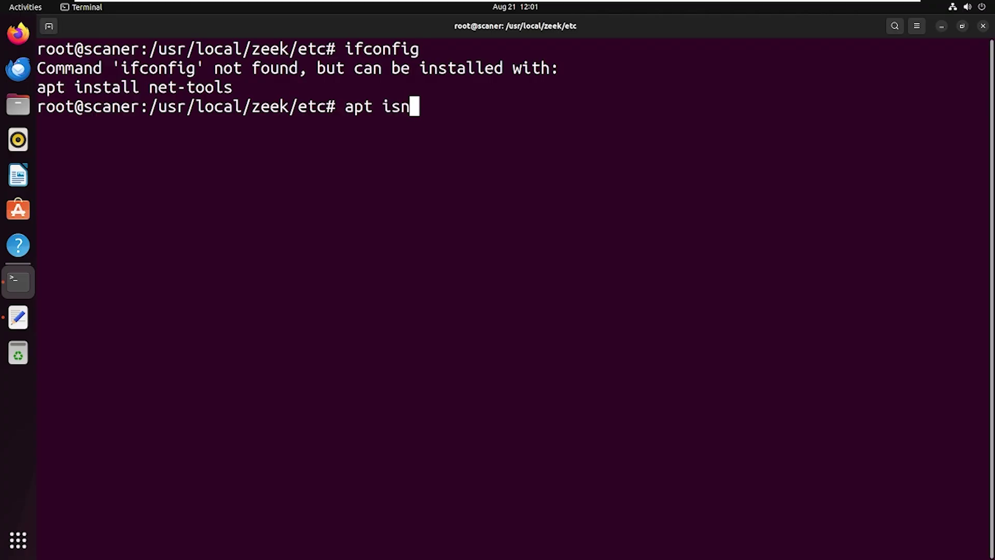
{"action": "key", "text": "BackSpace"}
{"action": "key", "text": "BackSpace"}
{"action": "key", "text": "BackSpace"}
{"action": "type", "text": "install "}
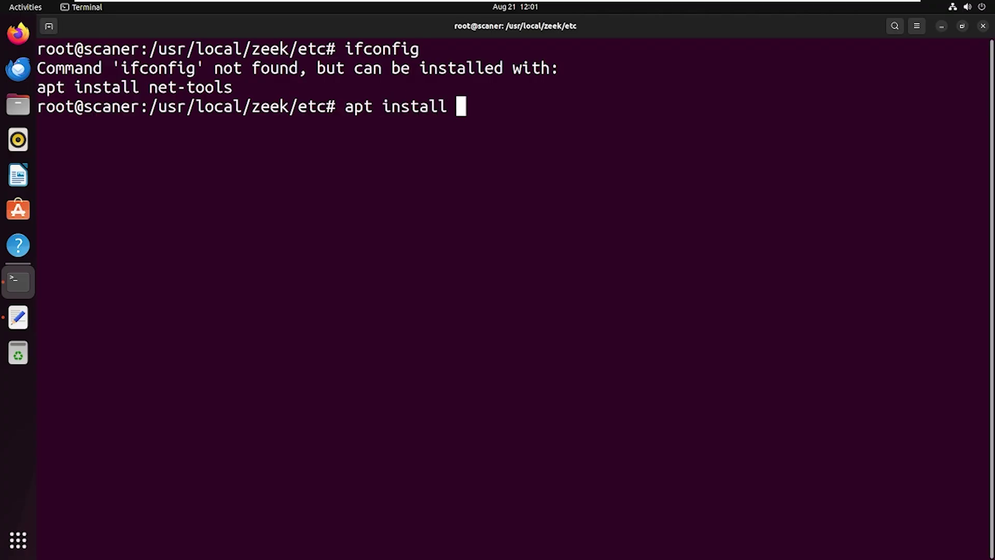
{"action": "type", "text": "net"}
{"action": "type", "text": "-t"}
{"action": "type", "text": "ools"}
{"action": "key", "text": "Return"}
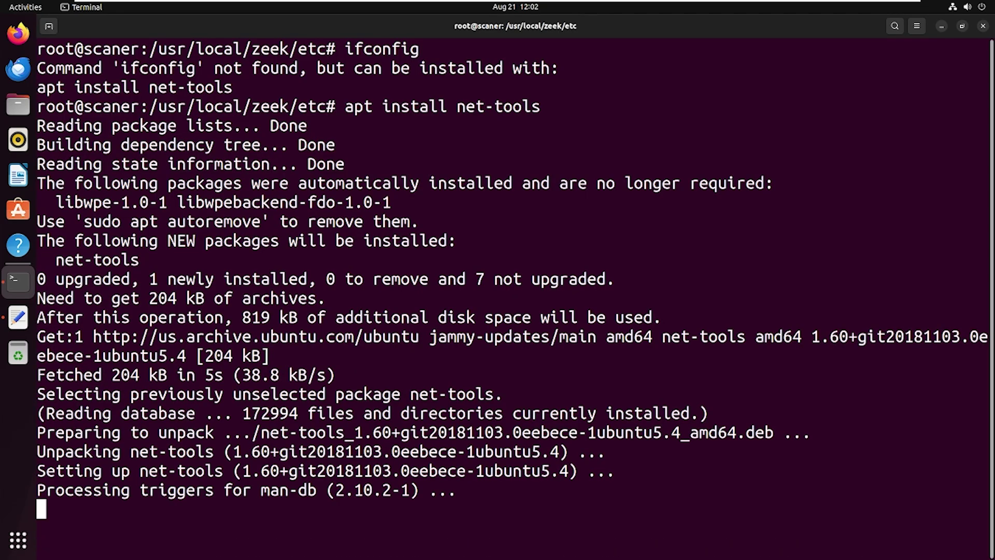
{"action": "type", "text": "celar"}
Step: Clear the screen and rerun ifconfig, showing ens33 at 192.168.22.131 and loopback
{"action": "key", "text": "Return"}
{"action": "type", "text": "celar"}
{"action": "key", "text": "Return"}
{"action": "type", "text": "c"}
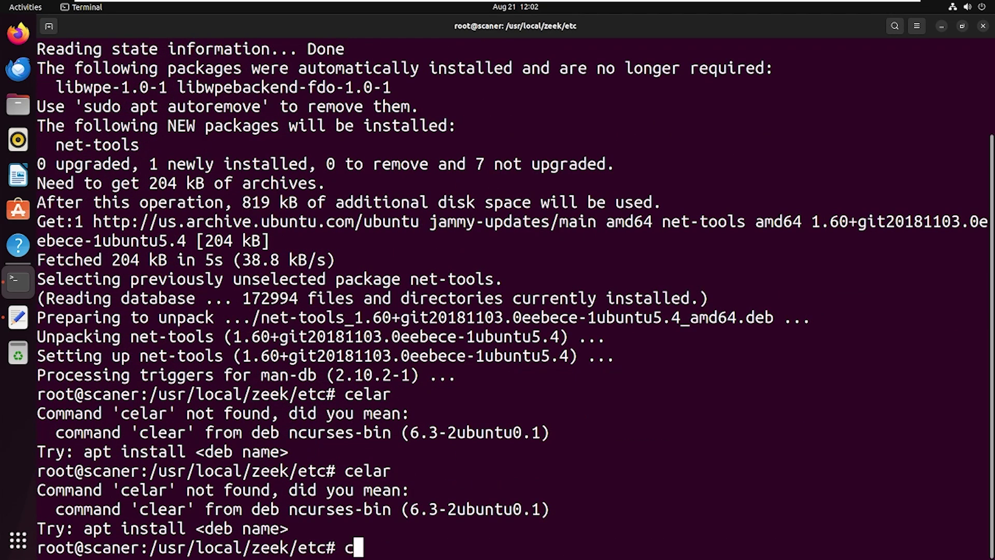
{"action": "type", "text": "lear"}
{"action": "key", "text": "Return"}
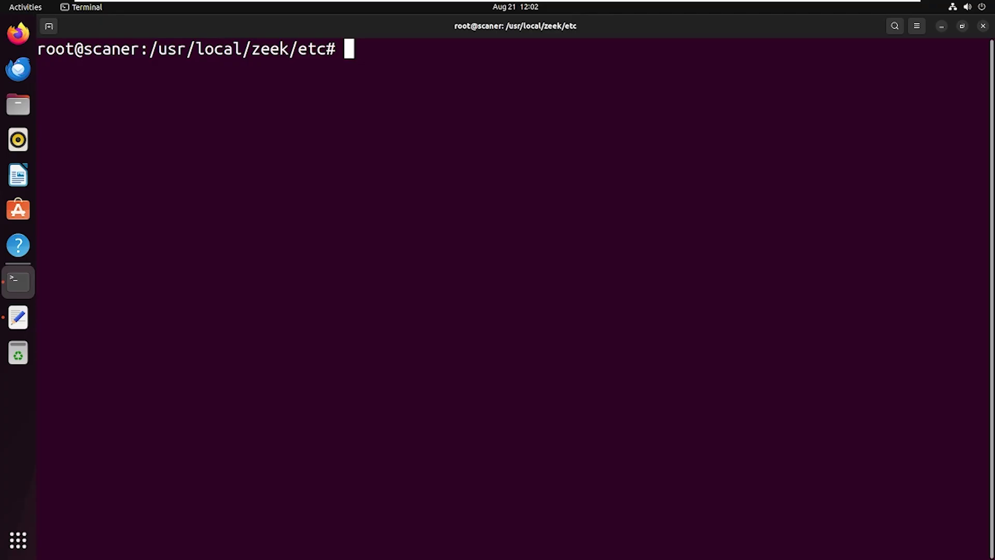
{"action": "type", "text": "celar"}
{"action": "key", "text": "Up"}
{"action": "key", "text": "Up"}
{"action": "key", "text": "Up"}
{"action": "key", "text": "Up"}
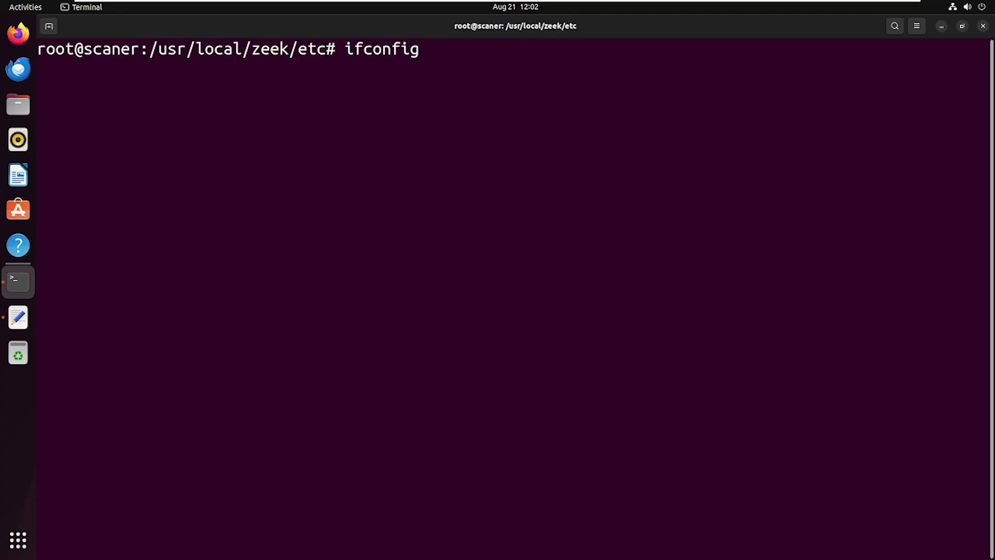
{"action": "key", "text": "Return"}
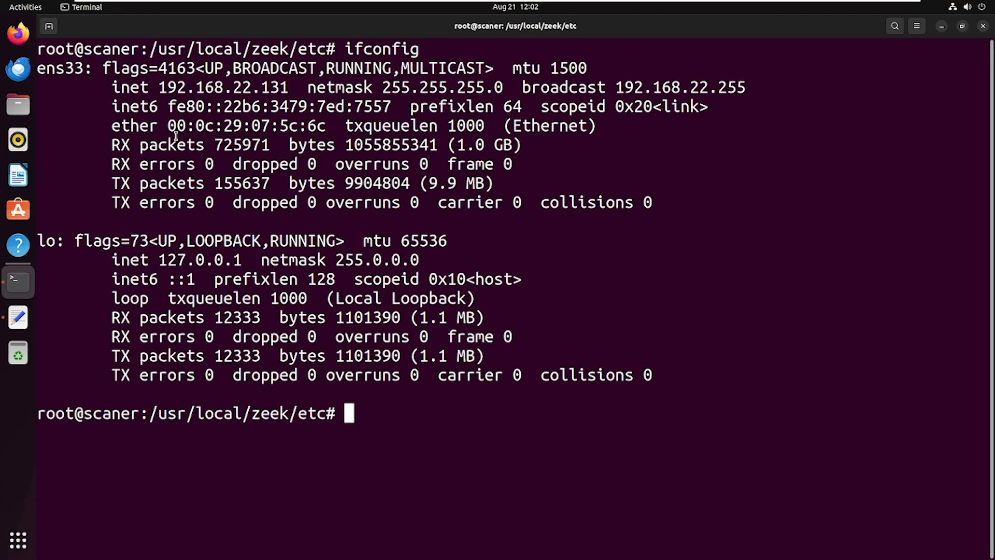
Step: Select the interface name ens33 in the ifconfig output
{"action": "left_click_drag", "start_coordinate": [39, 68], "coordinate": [82, 70]}
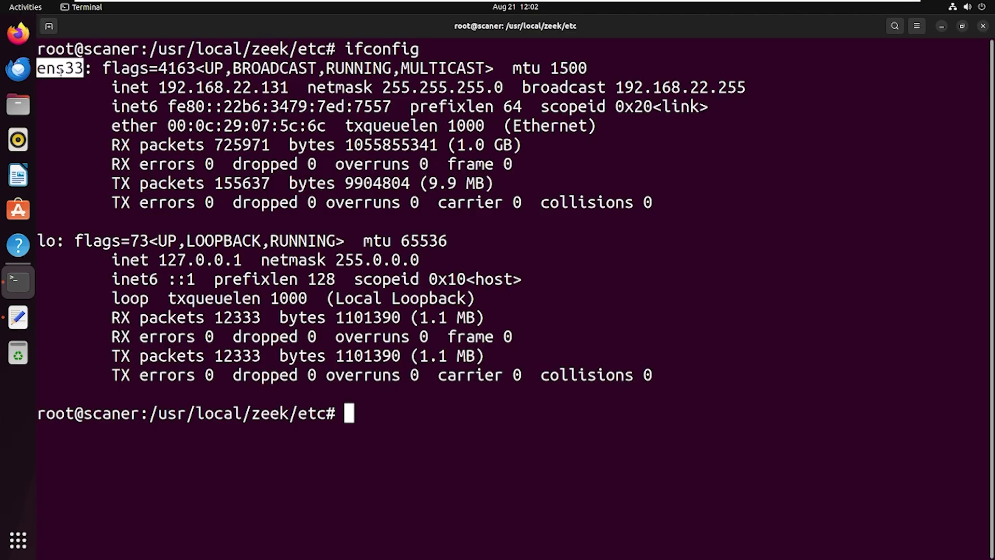
{"action": "left_click", "coordinate": [72, 69]}
{"action": "double_click", "coordinate": [53, 69]}
{"action": "left_click", "coordinate": [51, 69]}
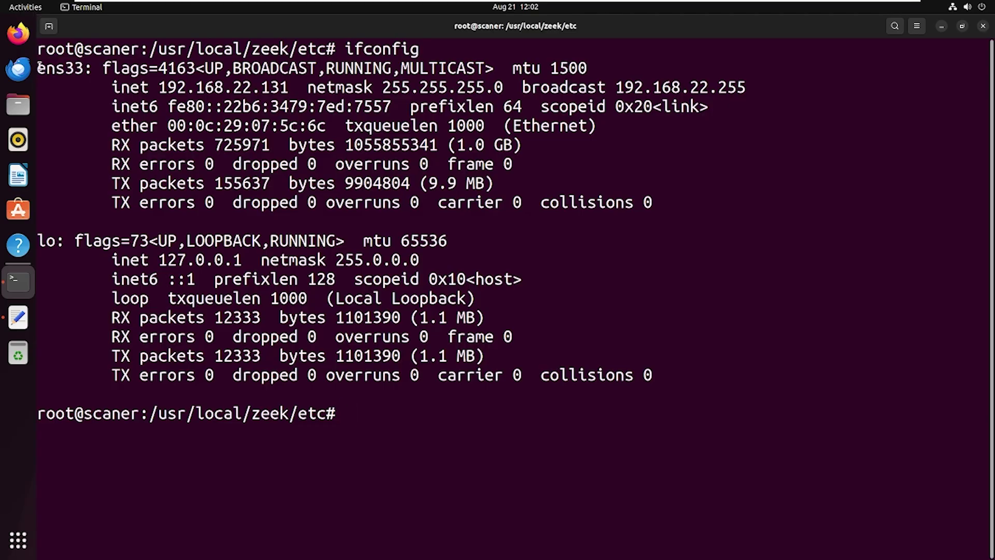
{"action": "double_click", "coordinate": [46, 68]}
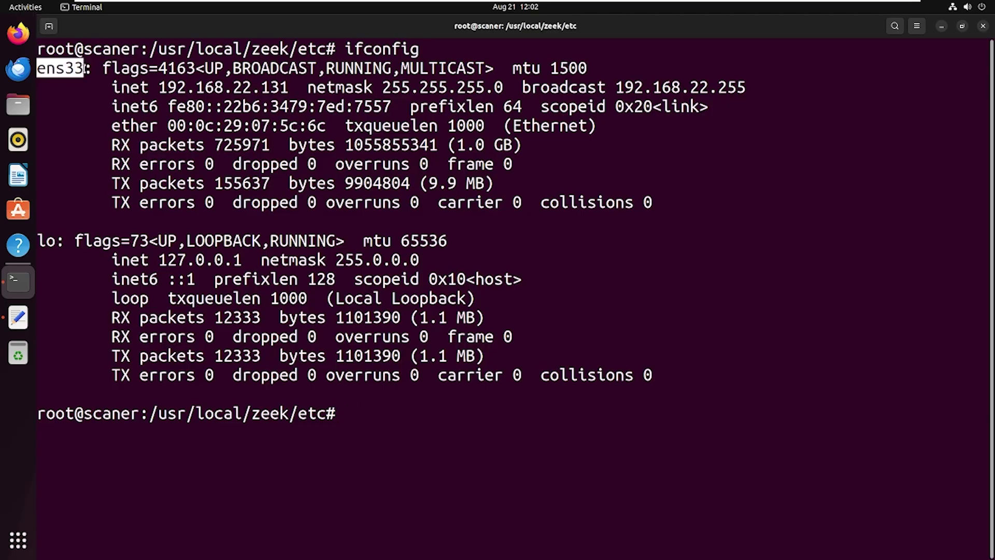
Step: Copy 'nano node.cfg' from line 58 of the notes and paste it at the terminal prompt
{"action": "left_click", "coordinate": [19, 322]}
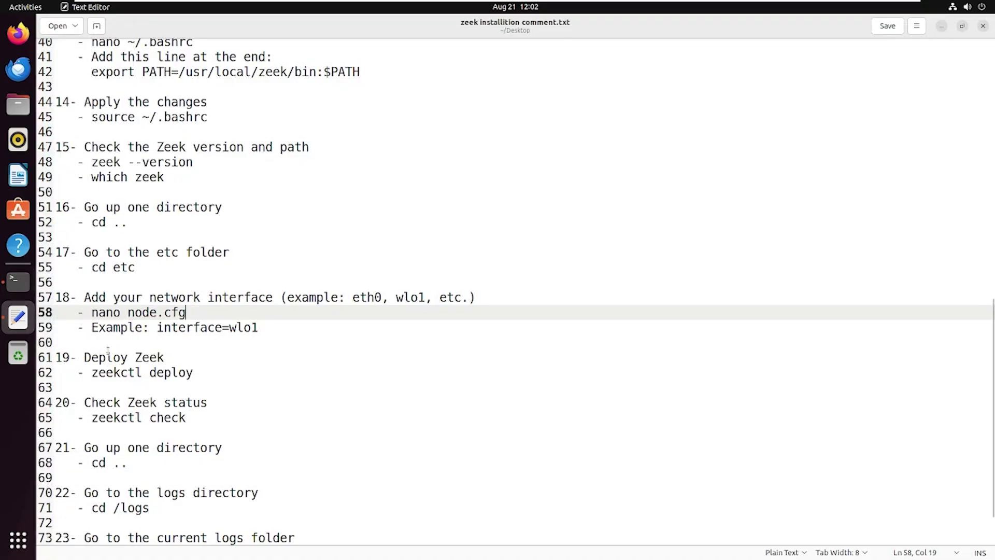
{"action": "left_click_drag", "start_coordinate": [92, 312], "coordinate": [194, 313]}
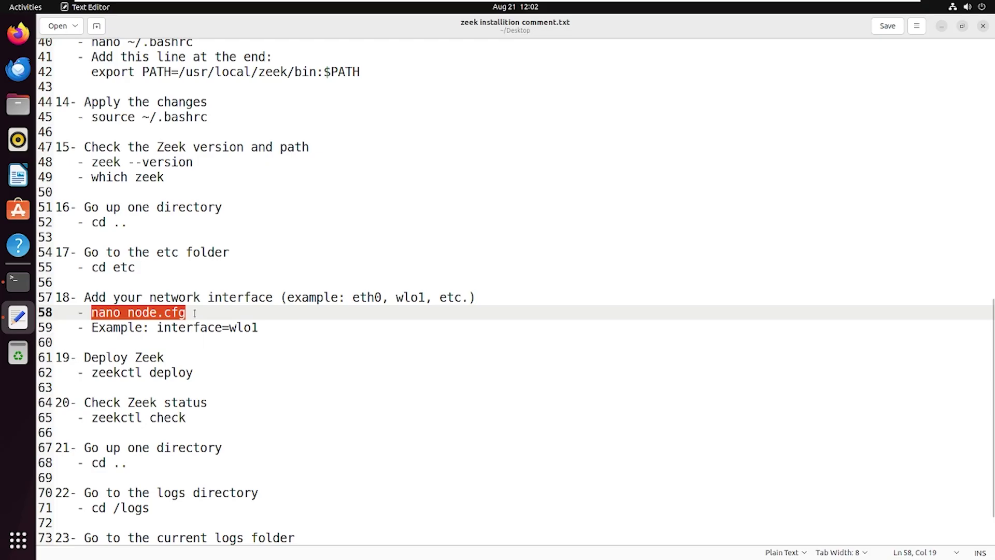
{"action": "right_click", "coordinate": [177, 312]}
{"action": "left_click", "coordinate": [208, 360]}
{"action": "left_click", "coordinate": [17, 280]}
{"action": "right_click", "coordinate": [389, 422]}
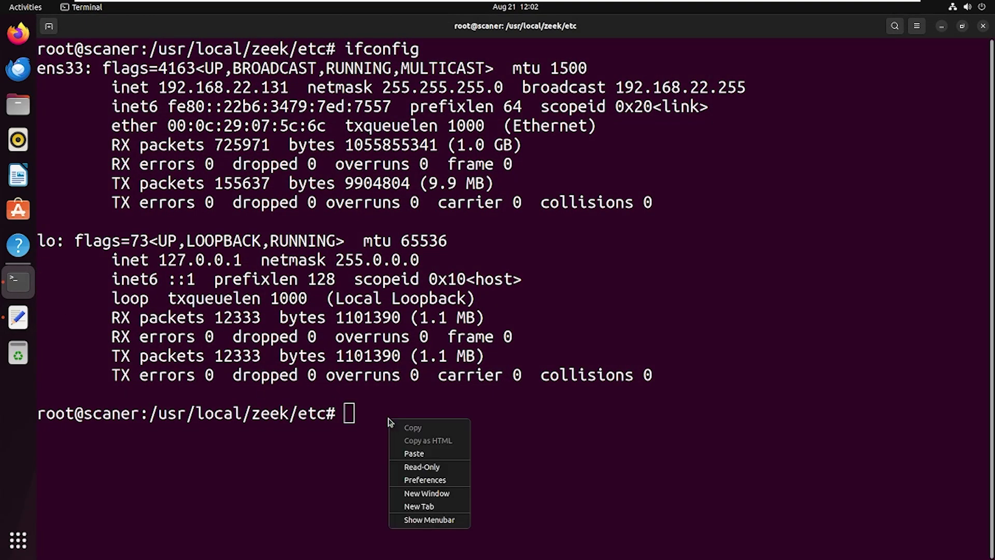
{"action": "left_click", "coordinate": [414, 454]}
Step: Copy the interface name 'ens33' from the terminal
{"action": "left_click_drag", "start_coordinate": [38, 69], "coordinate": [86, 69]}
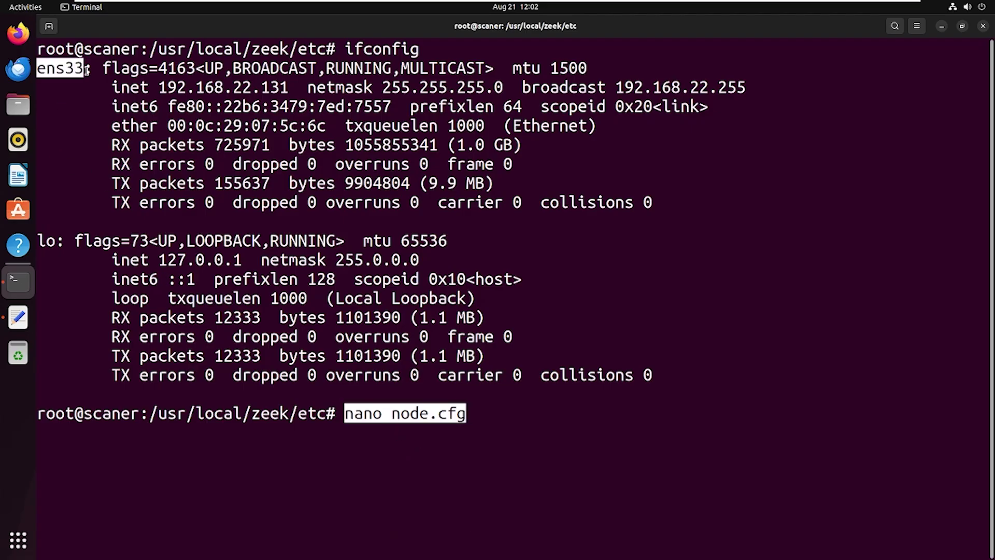
{"action": "right_click", "coordinate": [78, 69]}
{"action": "left_click", "coordinate": [98, 96]}
Step: Open node.cfg in nano and replace interface=eth0 with ens33
{"action": "left_click", "coordinate": [478, 421]}
{"action": "key", "text": "Return"}
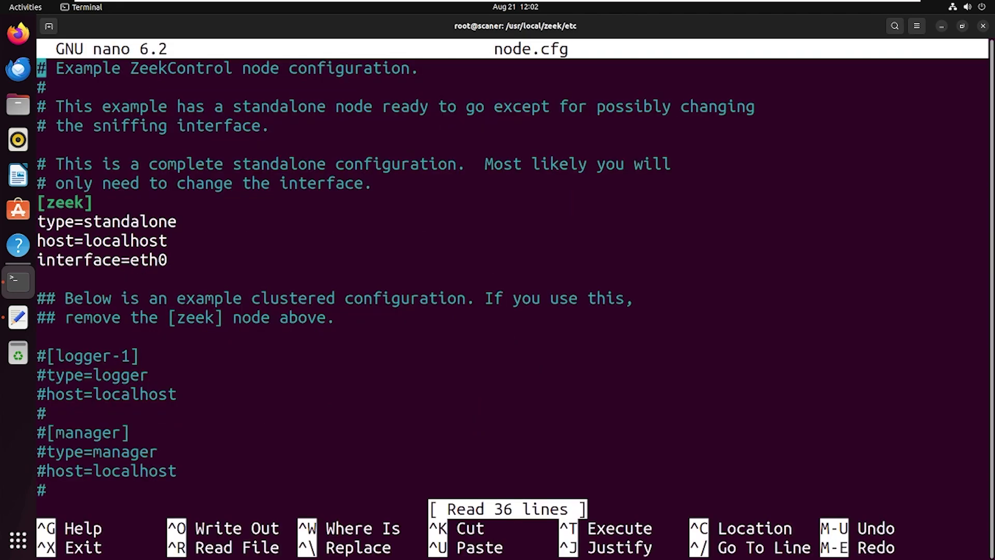
{"action": "key", "text": "Down"}
{"action": "key", "text": "Down"}
{"action": "key", "text": "Down"}
{"action": "key", "text": "Down"}
{"action": "key", "text": "Down"}
{"action": "key", "text": "Down"}
{"action": "key", "text": "Down"}
{"action": "key", "text": "Down"}
{"action": "key", "text": "Down"}
{"action": "key", "text": "Right"}
{"action": "key", "text": "Right"}
{"action": "key", "text": "Right"}
{"action": "key", "text": "Right"}
{"action": "key", "text": "Right"}
{"action": "key", "text": "Right"}
{"action": "key", "text": "Right"}
{"action": "key", "text": "Right"}
{"action": "key", "text": "Right"}
{"action": "key", "text": "Right"}
{"action": "key", "text": "Right"}
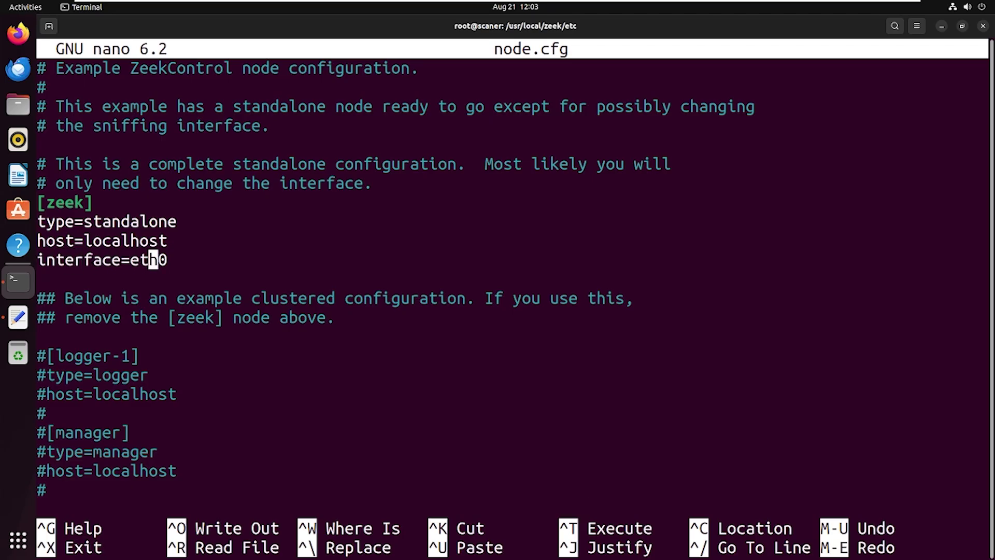
{"action": "key", "text": "Right"}
{"action": "key", "text": "Right"}
{"action": "key", "text": "BackSpace"}
{"action": "key", "text": "BackSpace"}
{"action": "key", "text": "BackSpace"}
{"action": "key", "text": "BackSpace"}
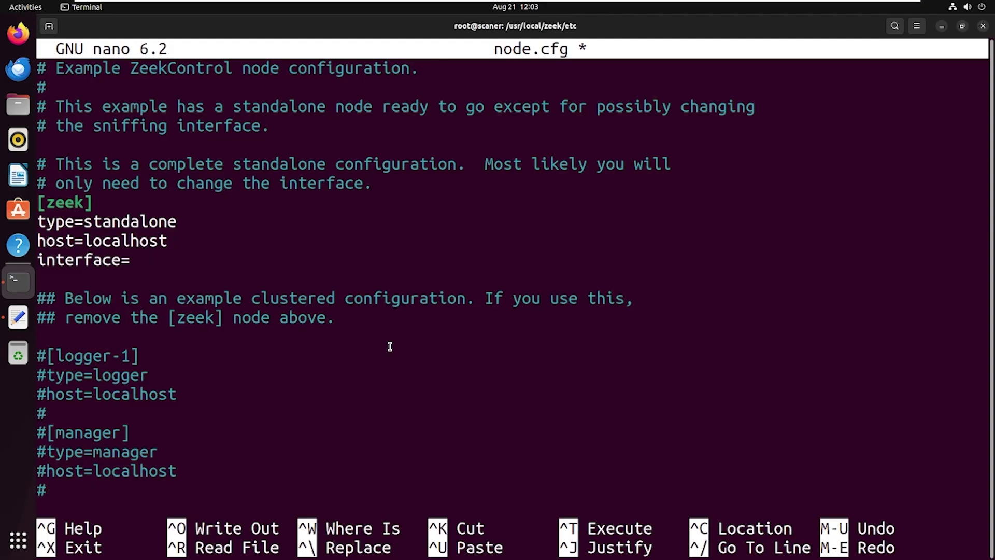
{"action": "right_click", "coordinate": [289, 257]}
{"action": "left_click", "coordinate": [311, 290]}
Step: Save node.cfg, exit nano, and clear the terminal
{"action": "key", "text": "ctrl+o"}
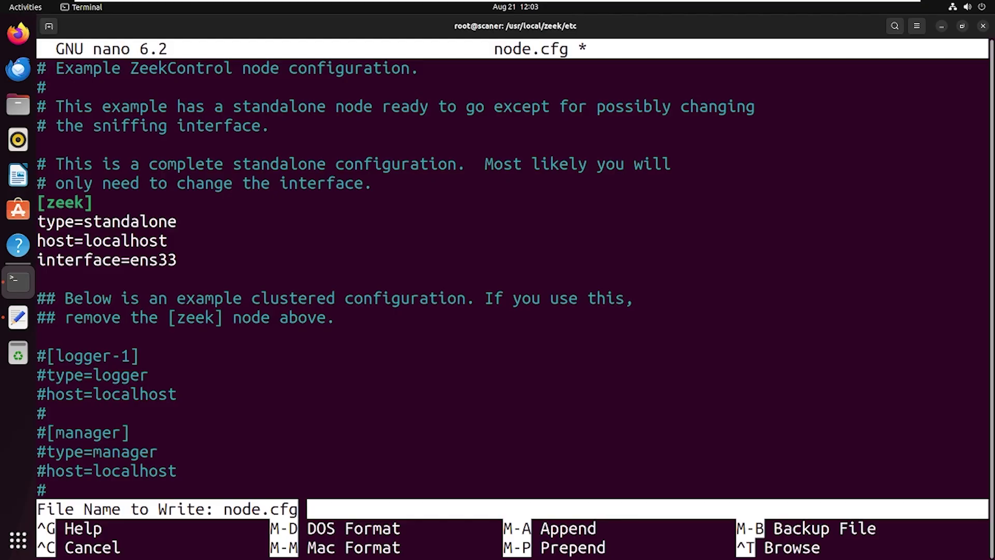
{"action": "key", "text": "Return"}
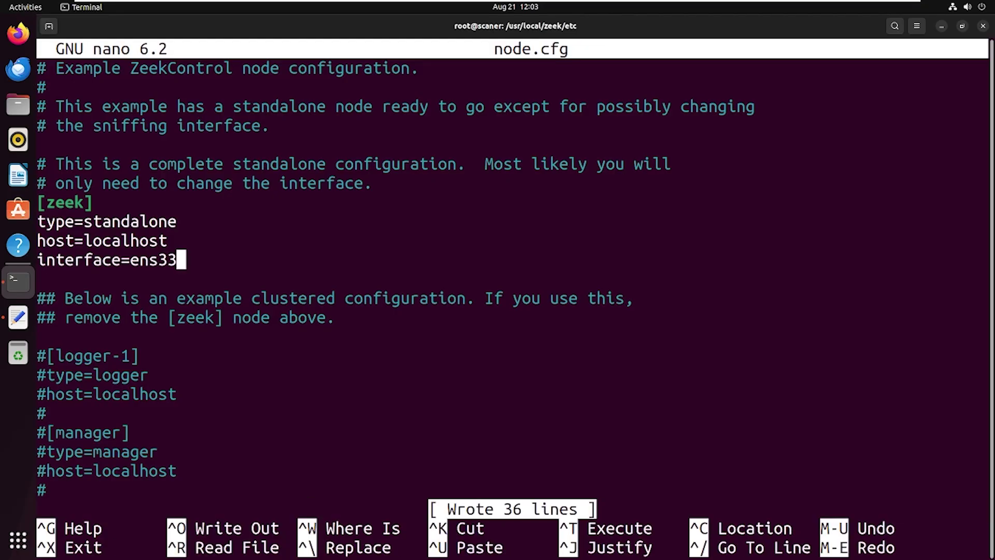
{"action": "key", "text": "ctrl+x"}
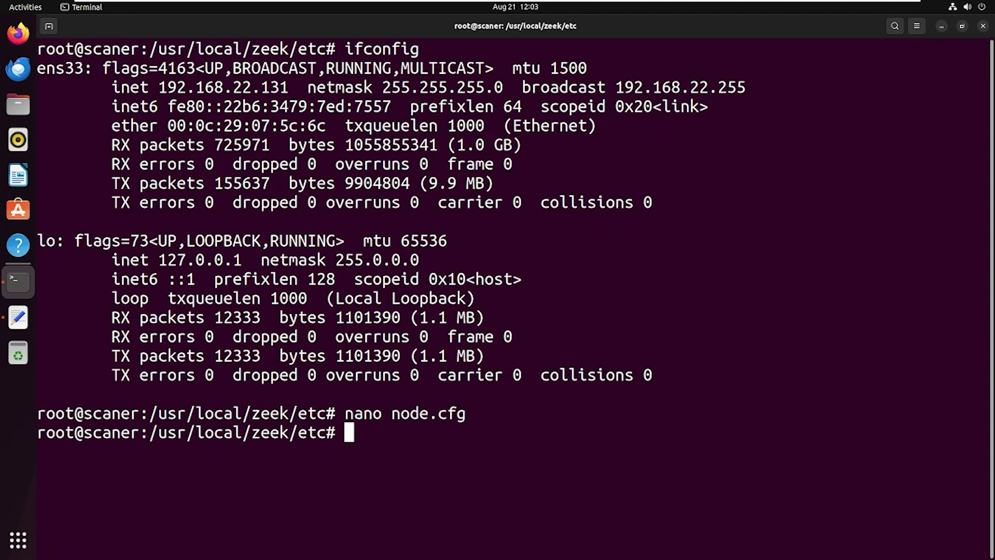
{"action": "type", "text": "clear"}
{"action": "key", "text": "Return"}
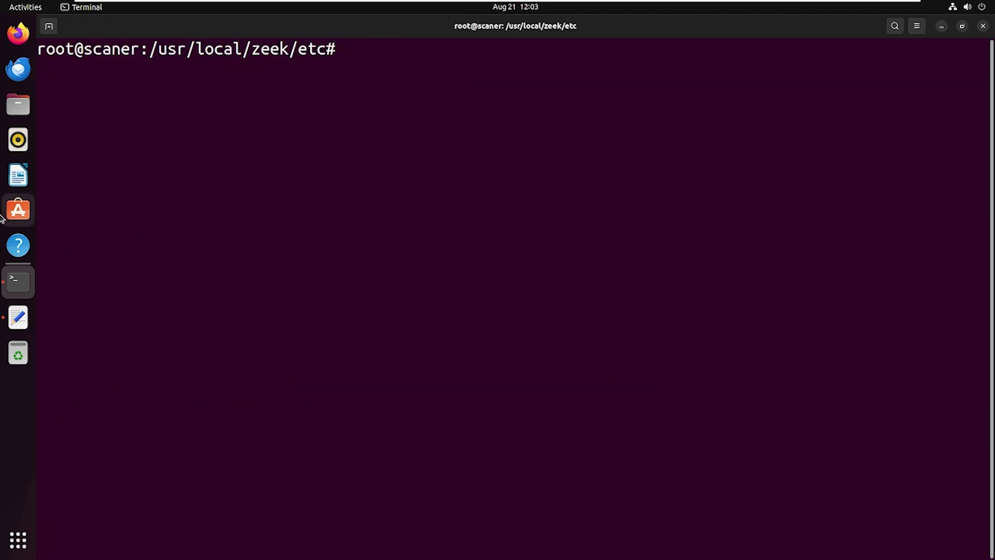
Step: Copy the 'zeekctl deploy' command from line 62 of the notes
{"action": "left_click", "coordinate": [17, 316]}
{"action": "scroll", "coordinate": [318, 243], "scroll_direction": "down", "scroll_amount": 1}
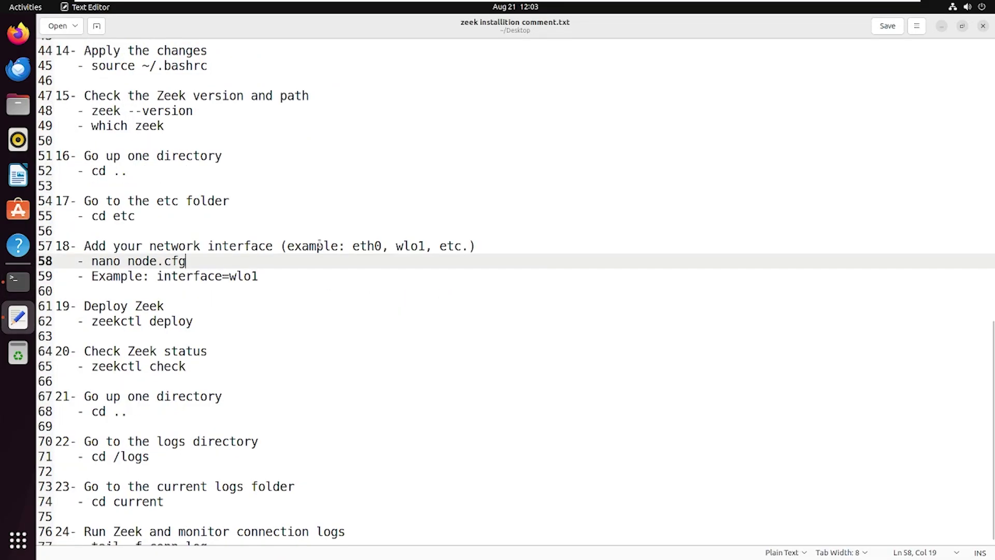
{"action": "scroll", "coordinate": [151, 275], "scroll_direction": "down", "scroll_amount": 1}
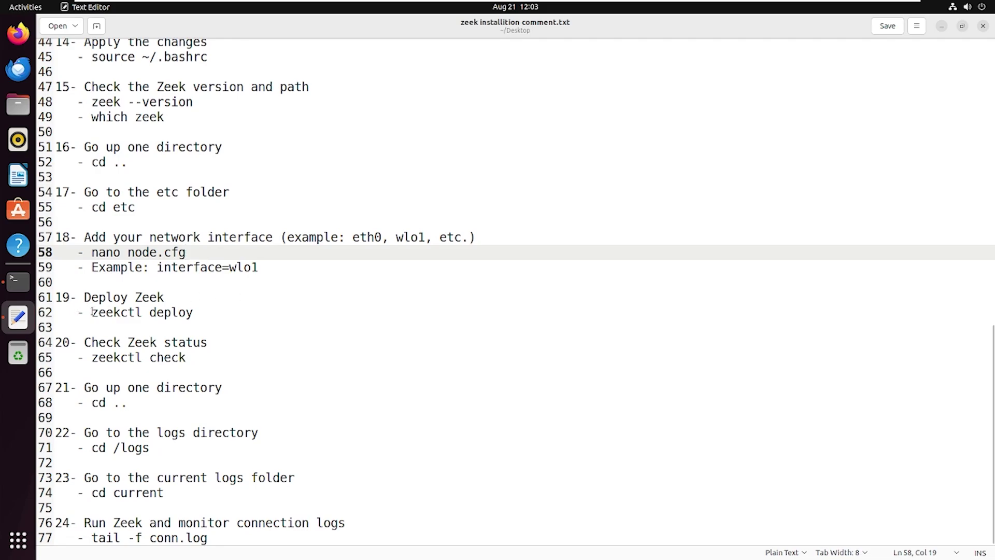
{"action": "left_click_drag", "start_coordinate": [91, 312], "coordinate": [193, 312]}
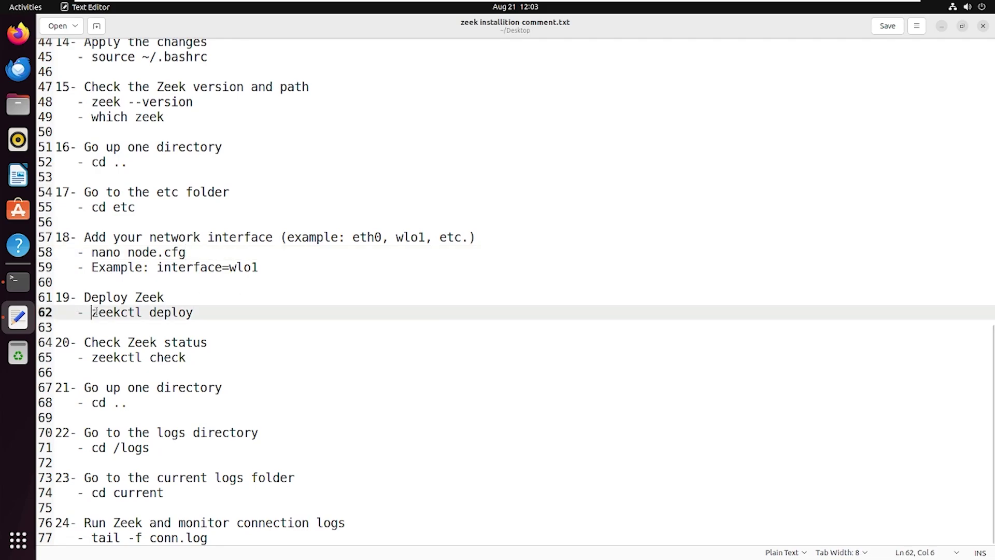
{"action": "right_click", "coordinate": [192, 313]}
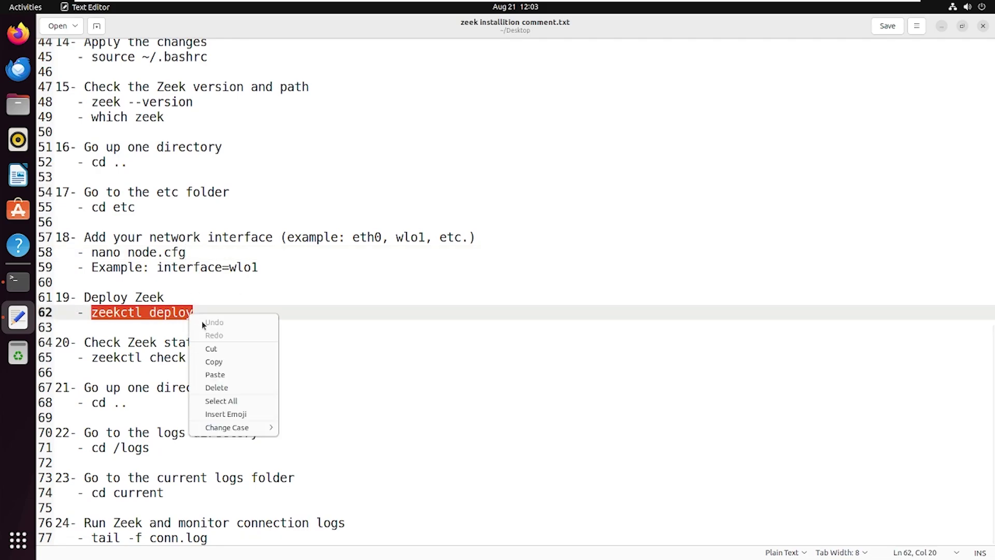
{"action": "left_click", "coordinate": [219, 362]}
Step: Paste and run zeekctl deploy in the terminal, then return to the notes
{"action": "left_click", "coordinate": [18, 280]}
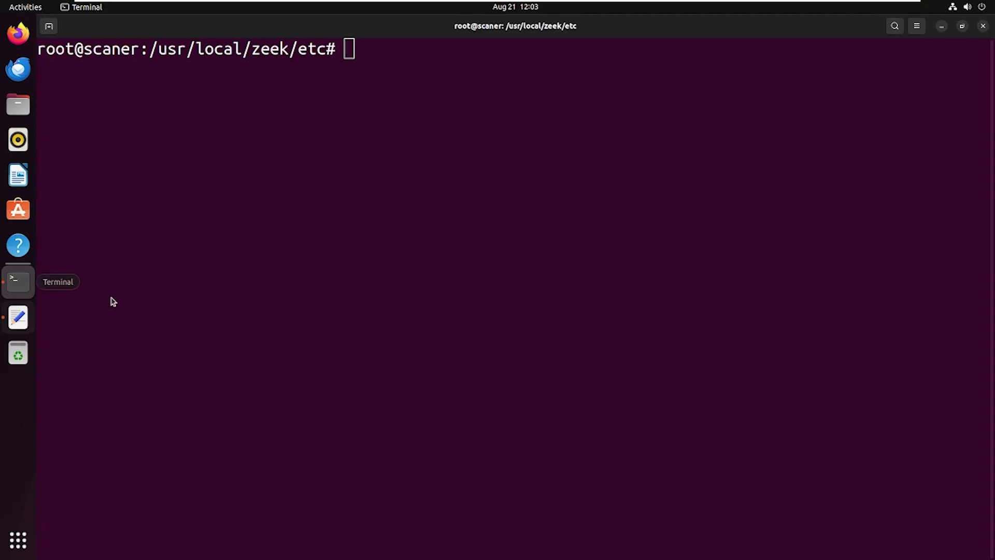
{"action": "right_click", "coordinate": [424, 128]}
{"action": "left_click", "coordinate": [451, 161]}
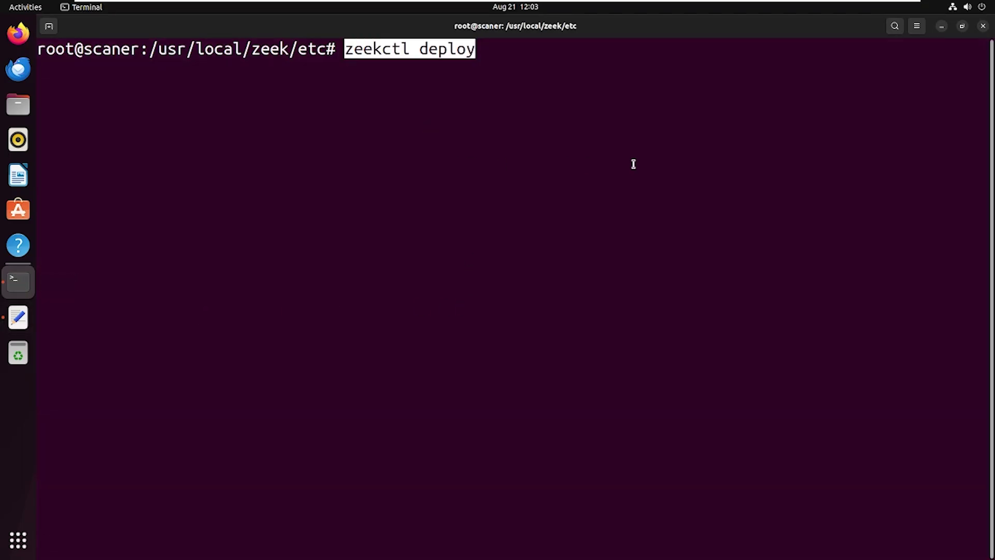
{"action": "key", "text": "Return"}
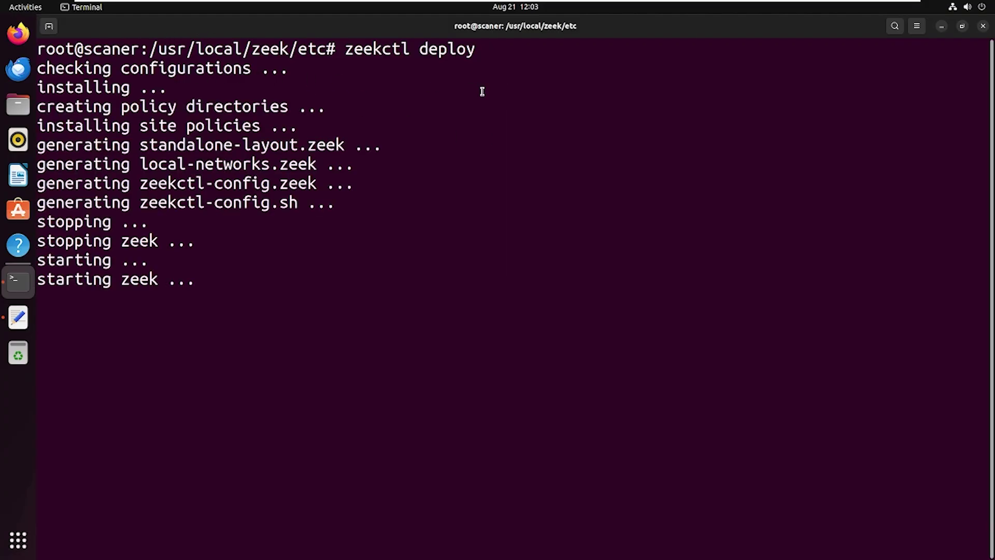
{"action": "left_click", "coordinate": [18, 317]}
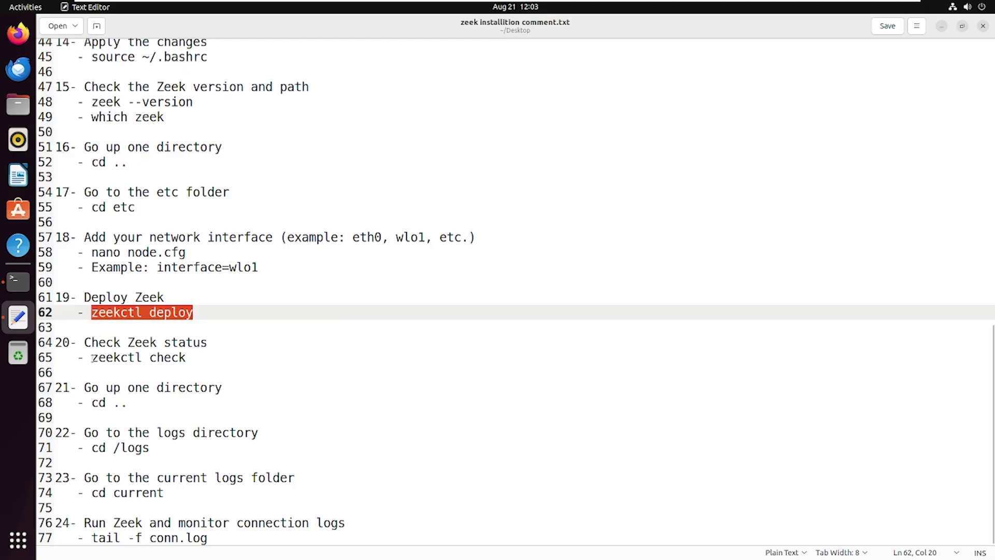
Step: Copy 'zeekctl check' from the notes and run it to confirm the scripts are ok
{"action": "left_click_drag", "start_coordinate": [93, 358], "coordinate": [185, 357]}
{"action": "right_click", "coordinate": [173, 357]}
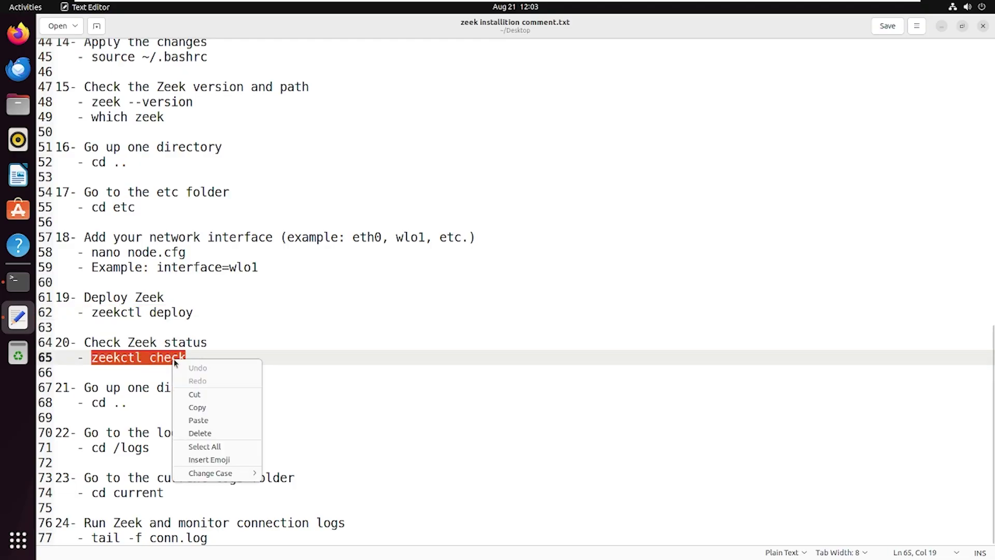
{"action": "left_click", "coordinate": [196, 408]}
{"action": "left_click", "coordinate": [19, 282]}
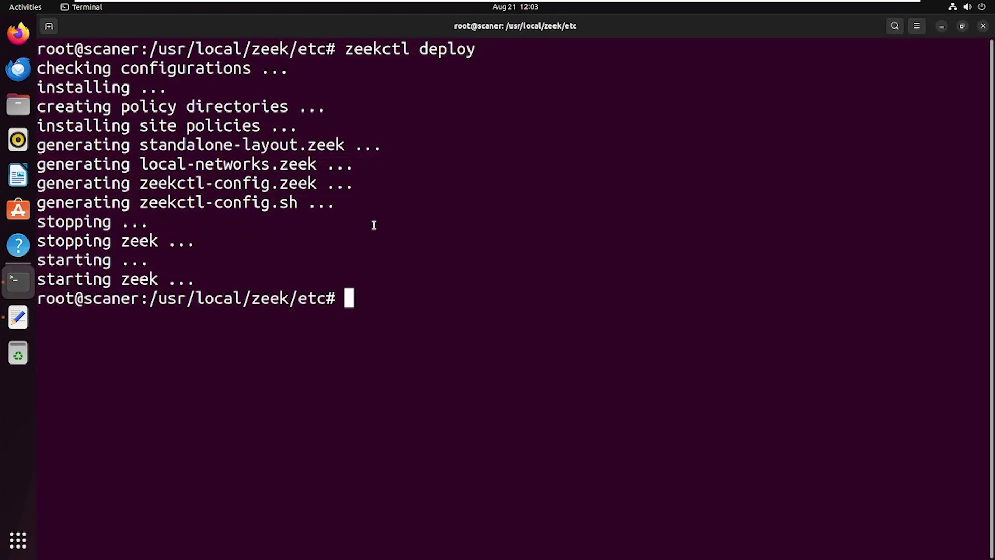
{"action": "right_click", "coordinate": [411, 299]}
{"action": "left_click", "coordinate": [445, 331]}
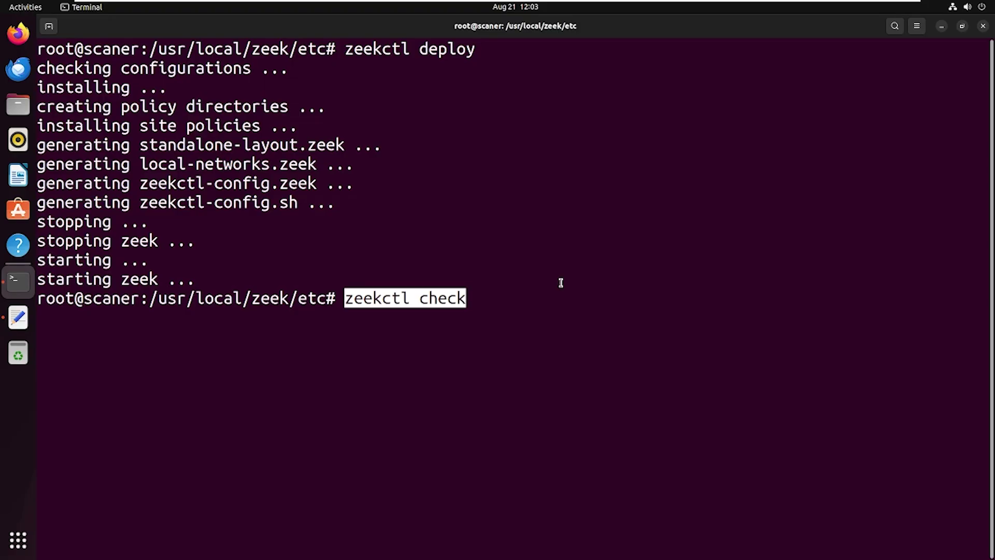
{"action": "key", "text": "Return"}
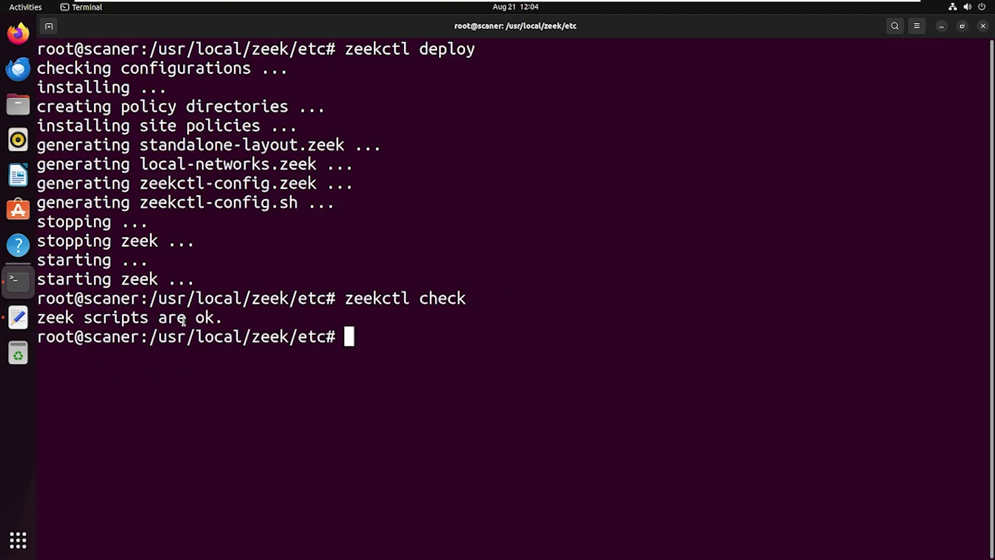
Step: Following the notes, run cd .., ls and cd logs/ to enter the zeek logs directory
{"action": "left_click", "coordinate": [18, 316]}
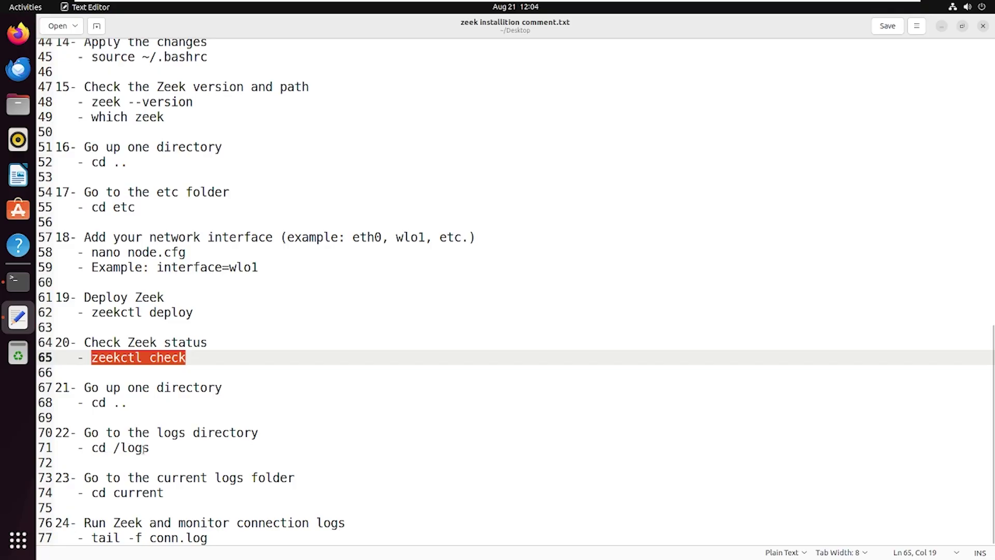
{"action": "left_click", "coordinate": [99, 447]}
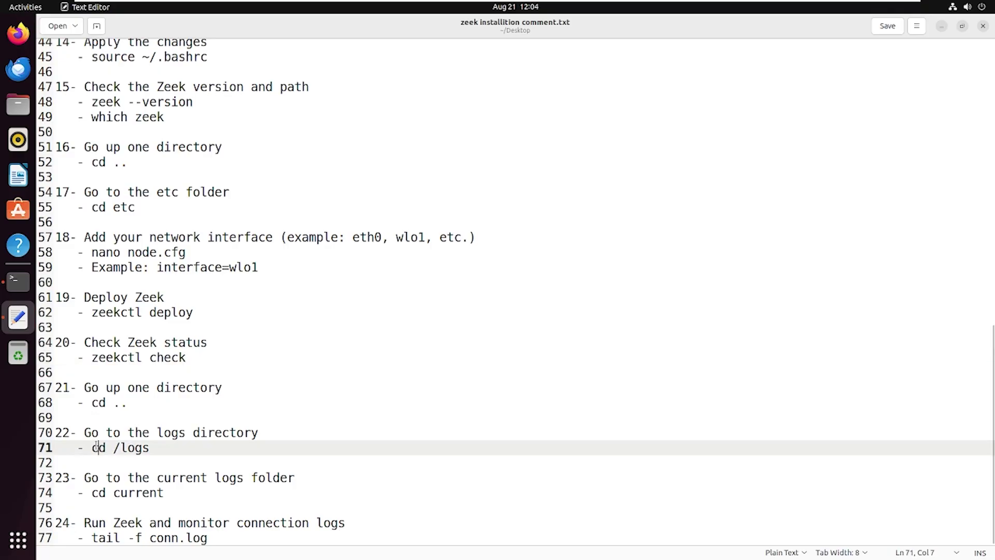
{"action": "left_click", "coordinate": [18, 280]}
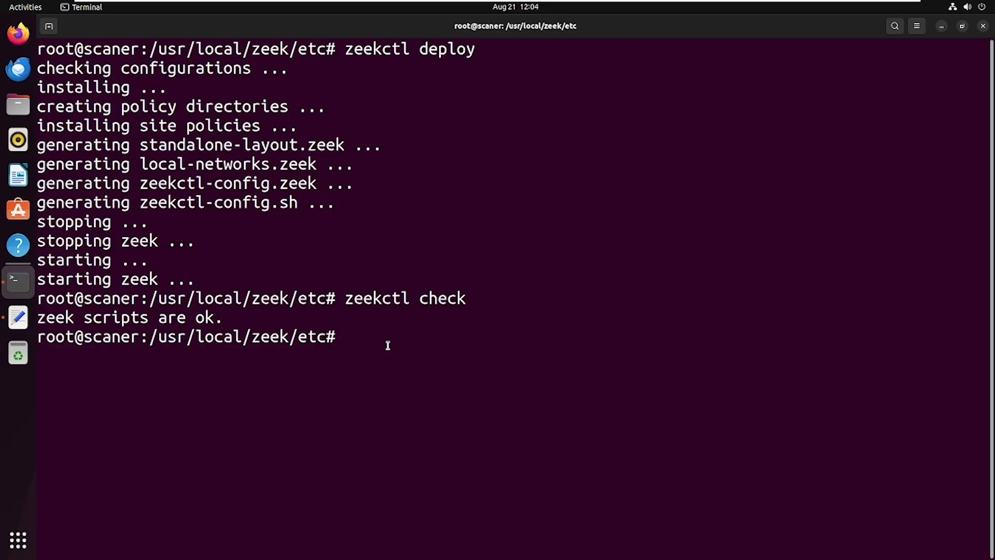
{"action": "type", "text": "cs ."}
{"action": "key", "text": "BackSpace"}
{"action": "key", "text": "BackSpace"}
{"action": "key", "text": "BackSpace"}
{"action": "type", "text": "d .."}
{"action": "key", "text": "Return"}
{"action": "type", "text": "ls"}
{"action": "key", "text": "Return"}
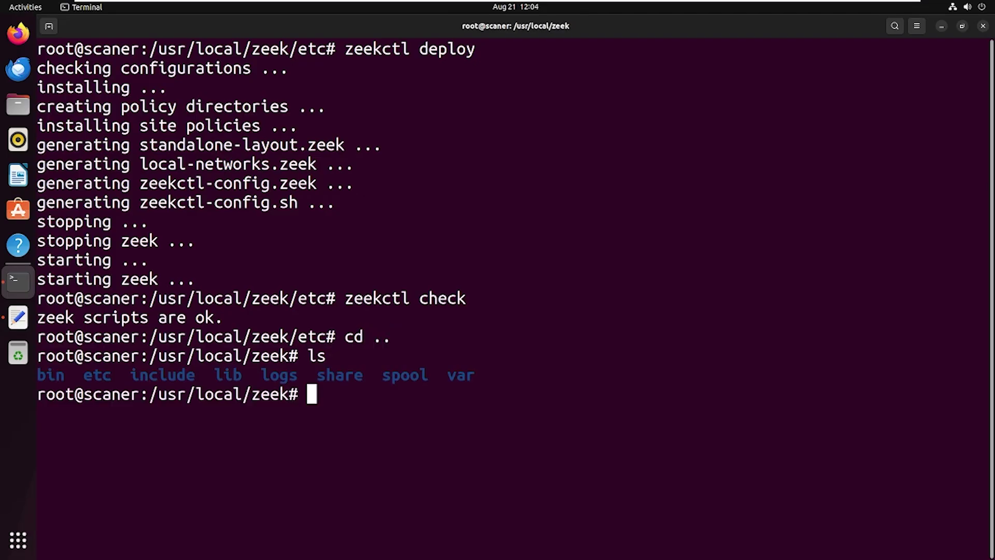
{"action": "type", "text": "cd l"}
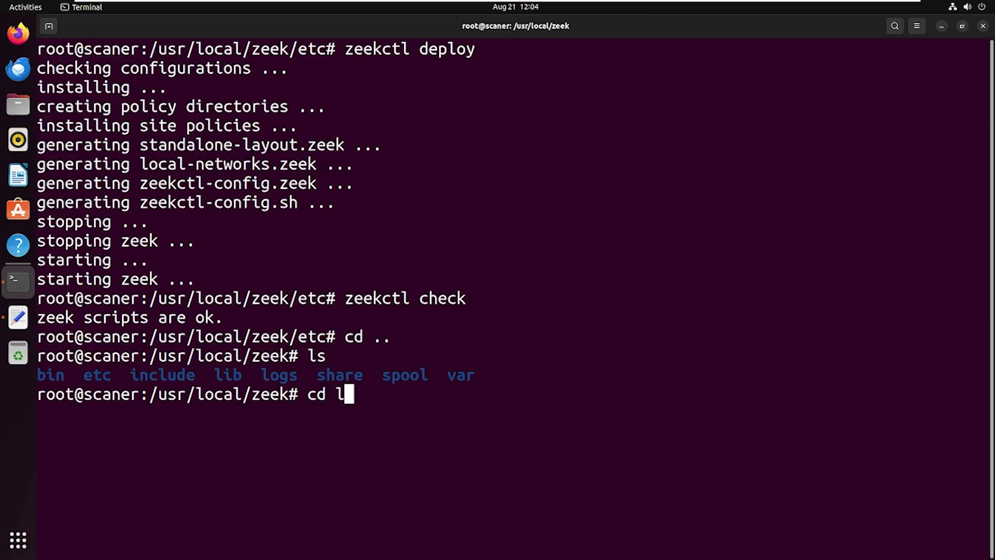
{"action": "type", "text": "o"}
{"action": "key", "text": "Tab"}
{"action": "key", "text": "Return"}
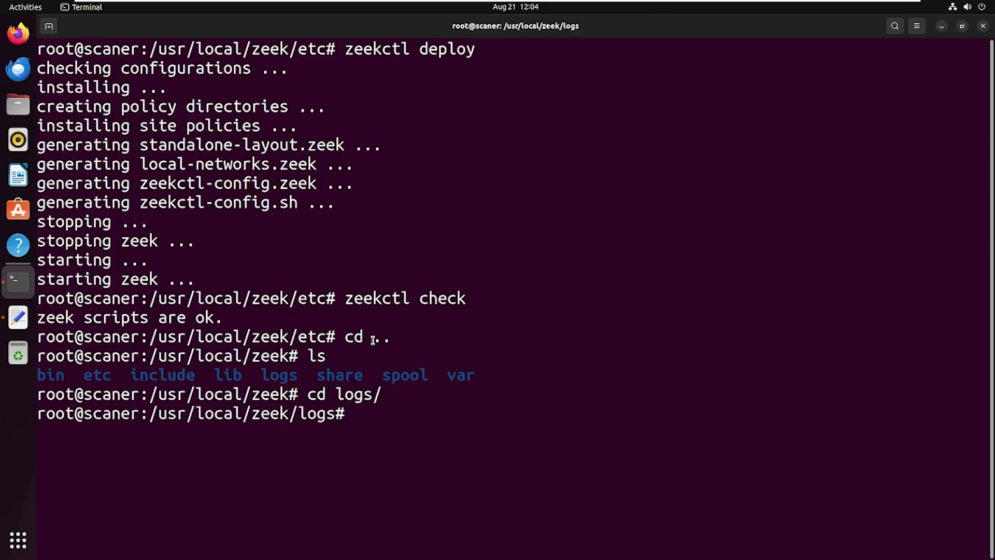
{"action": "left_click", "coordinate": [19, 317]}
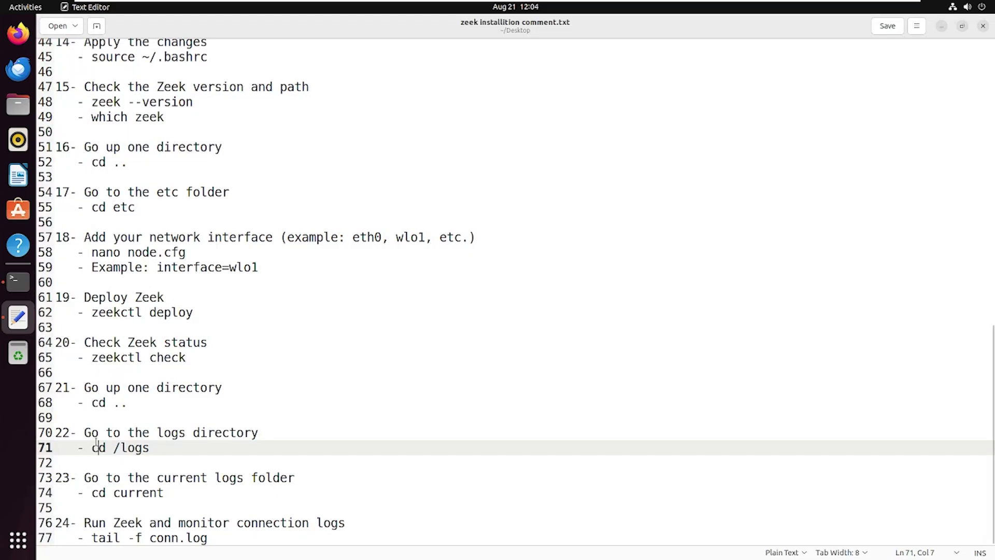
Step: Select the 'cd current' command in the notes
{"action": "left_click", "coordinate": [120, 448]}
{"action": "left_click", "coordinate": [92, 495]}
{"action": "left_click_drag", "start_coordinate": [92, 495], "coordinate": [168, 493]}
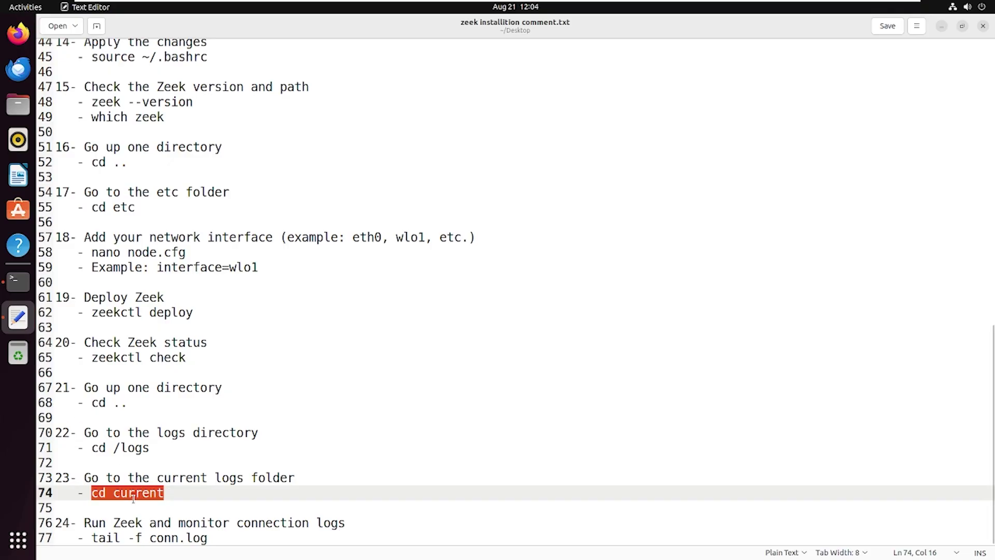
Step: Run ls, cd current and ls to list conn.log and other logs, then clear the screen
{"action": "left_click", "coordinate": [18, 280]}
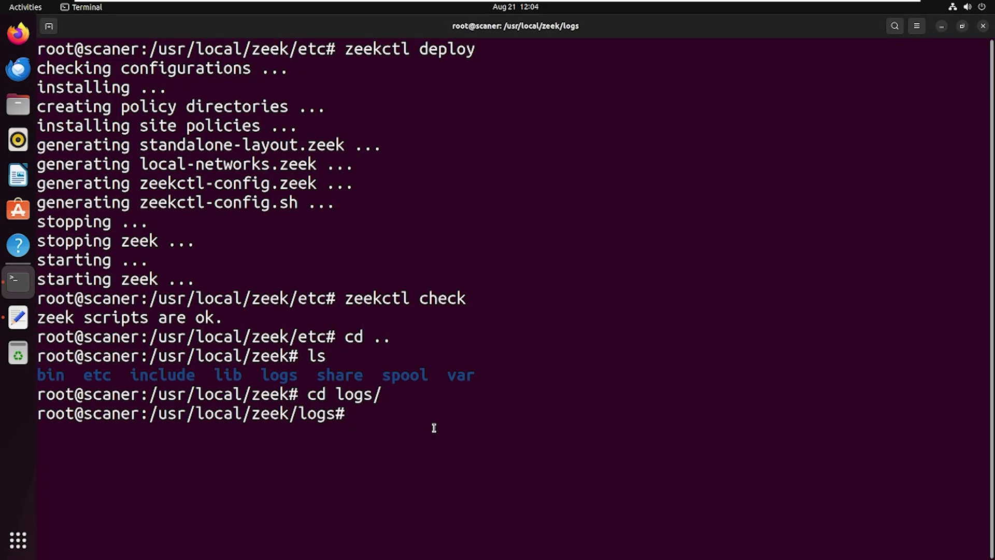
{"action": "type", "text": "ls"}
{"action": "key", "text": "Return"}
{"action": "type", "text": "cd "}
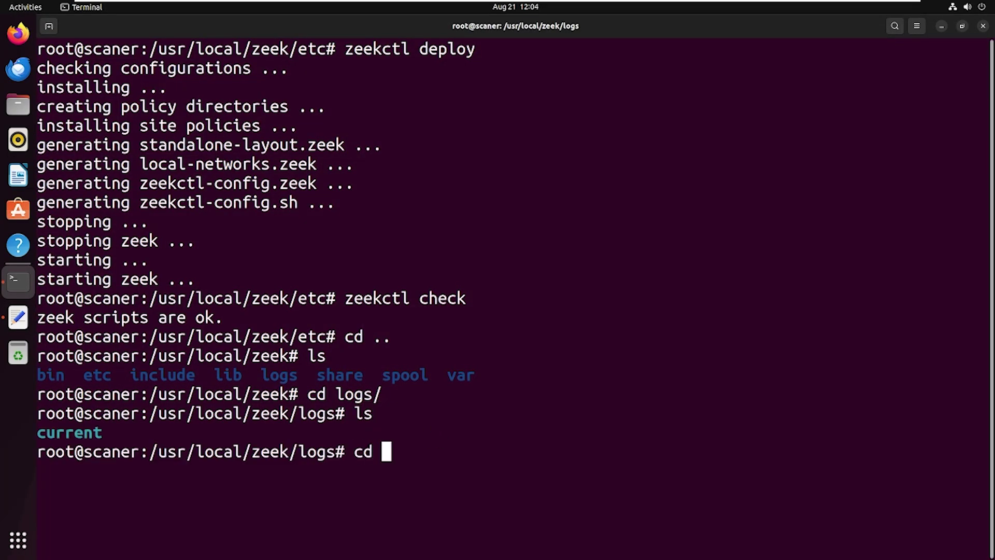
{"action": "type", "text": "u"}
{"action": "type", "text": "u"}
{"action": "key", "text": "Tab"}
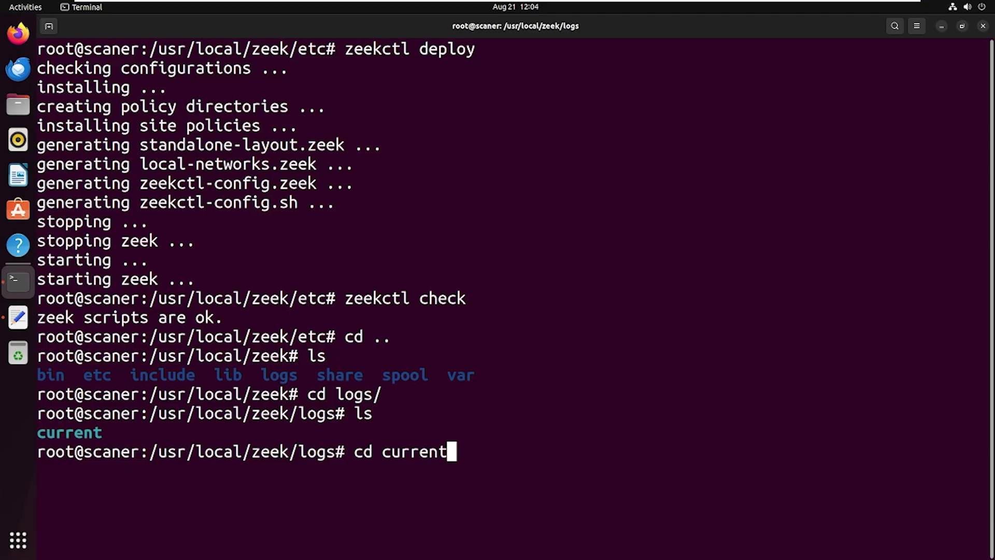
{"action": "key", "text": "Return"}
{"action": "type", "text": "ls"}
{"action": "key", "text": "Return"}
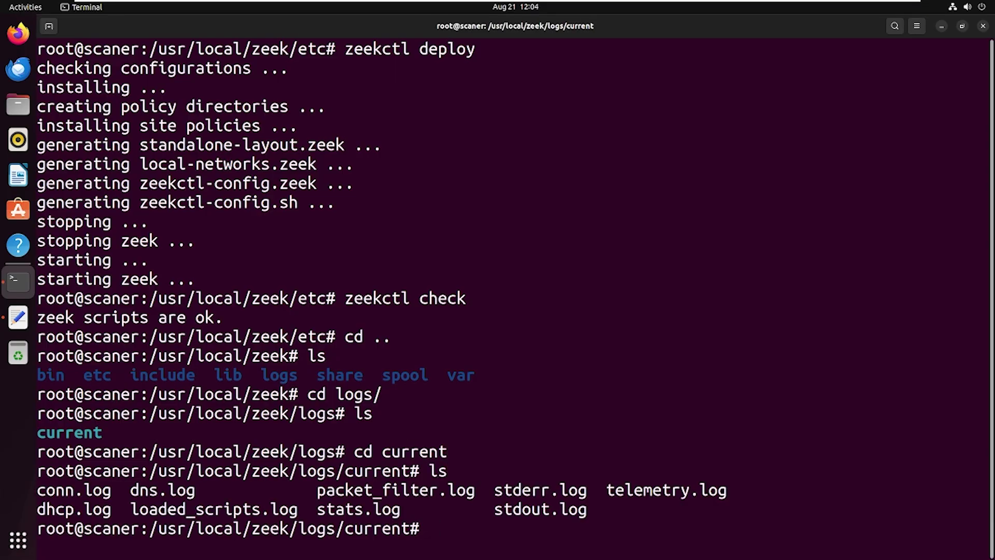
{"action": "key", "text": "ctrl+l"}
{"action": "key", "text": "alt+Tab"}
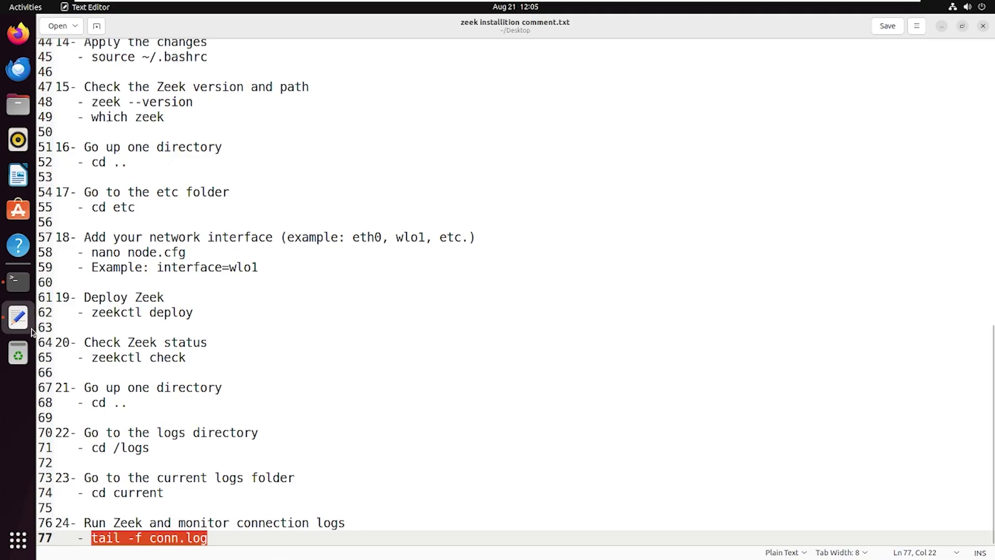
Step: Paste and run 'tail -f conn.log' to stream connection records live
{"action": "left_click", "coordinate": [18, 281]}
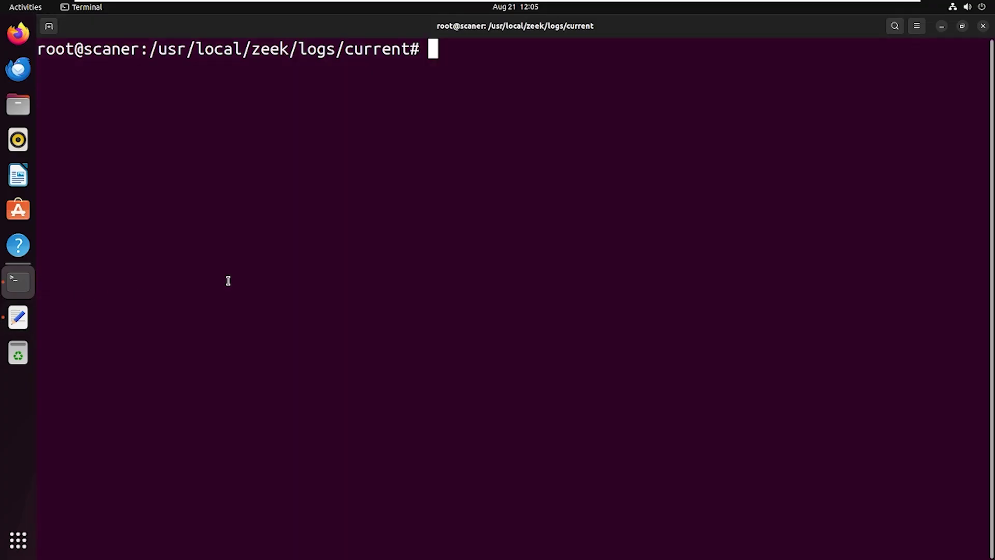
{"action": "right_click", "coordinate": [451, 75]}
{"action": "left_click", "coordinate": [475, 105]}
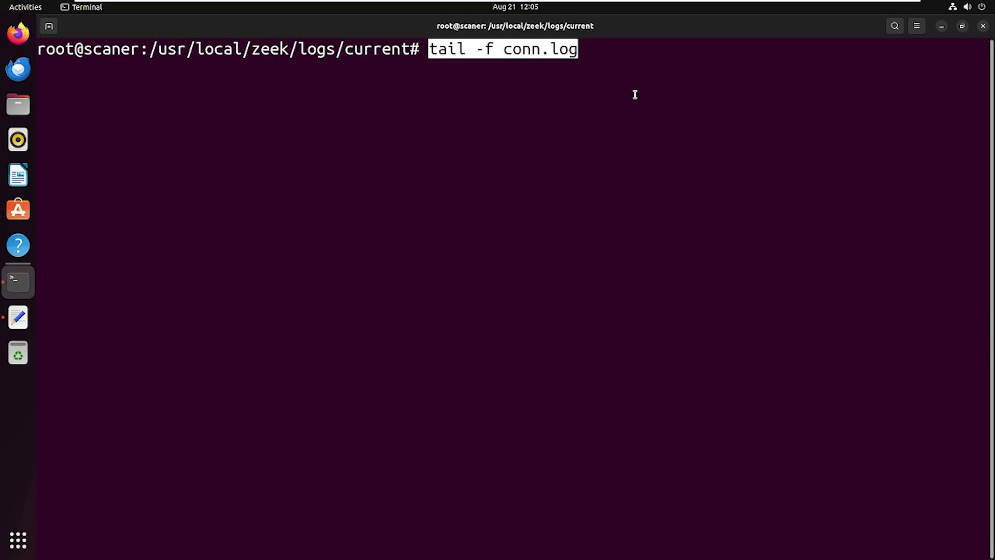
{"action": "key", "text": "Return"}
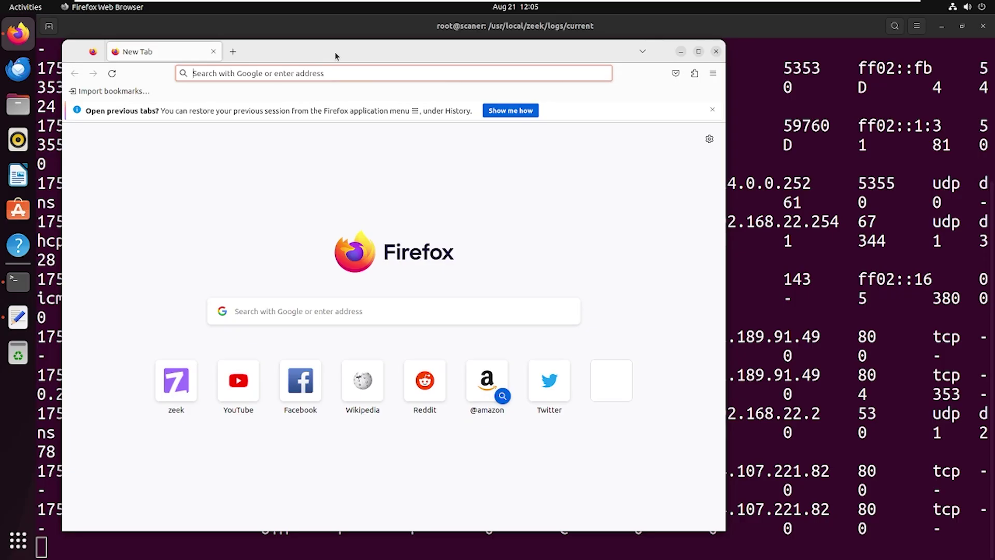
Step: Open Wikipedia in Firefox, then bring the live conn.log terminal back to front
{"action": "left_click_drag", "start_coordinate": [335, 55], "coordinate": [584, 69]}
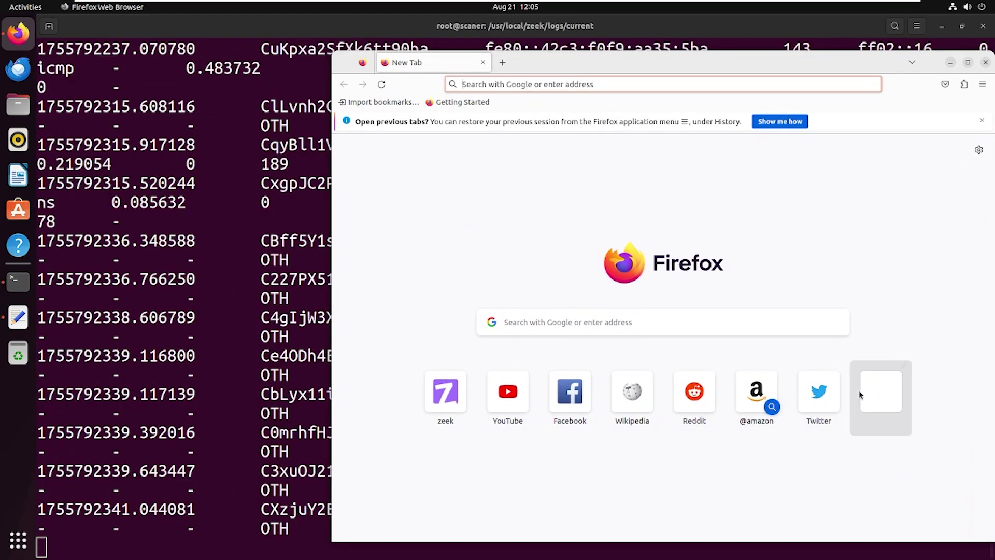
{"action": "left_click", "coordinate": [633, 404]}
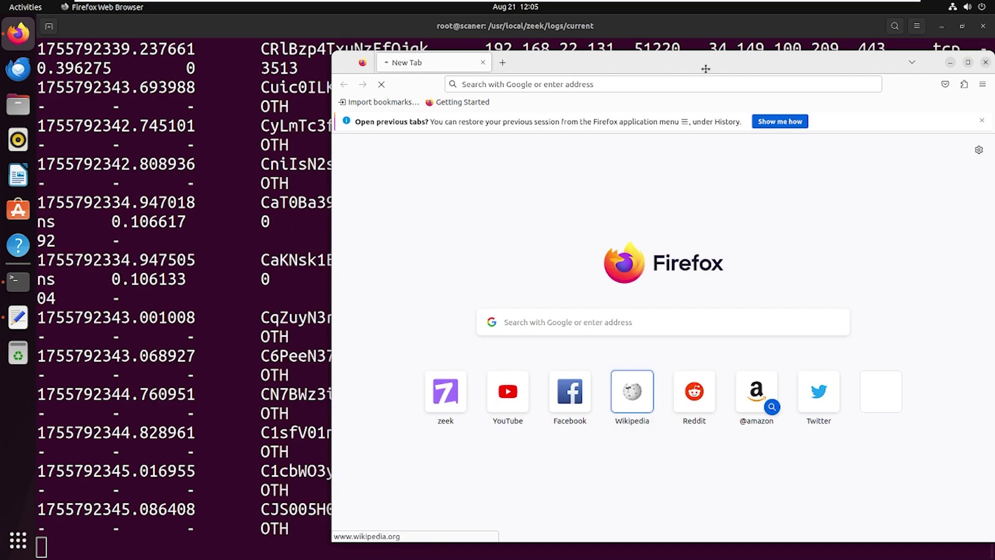
{"action": "mouse_move", "coordinate": [704, 69]}
{"action": "left_mouse_down"}
{"action": "mouse_move", "coordinate": [820, 70]}
{"action": "mouse_move", "coordinate": [488, 62]}
{"action": "left_mouse_up"}
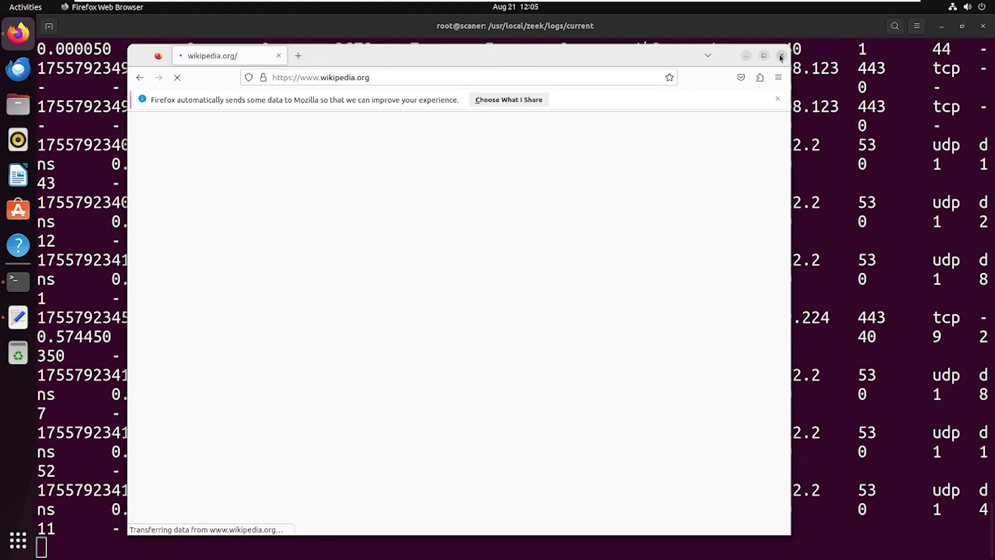
{"action": "left_click", "coordinate": [826, 77]}
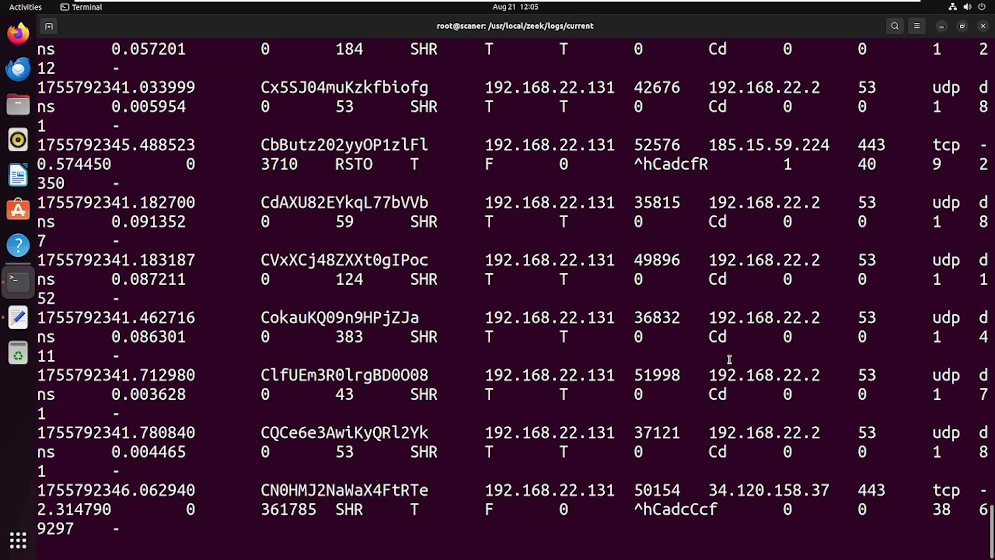